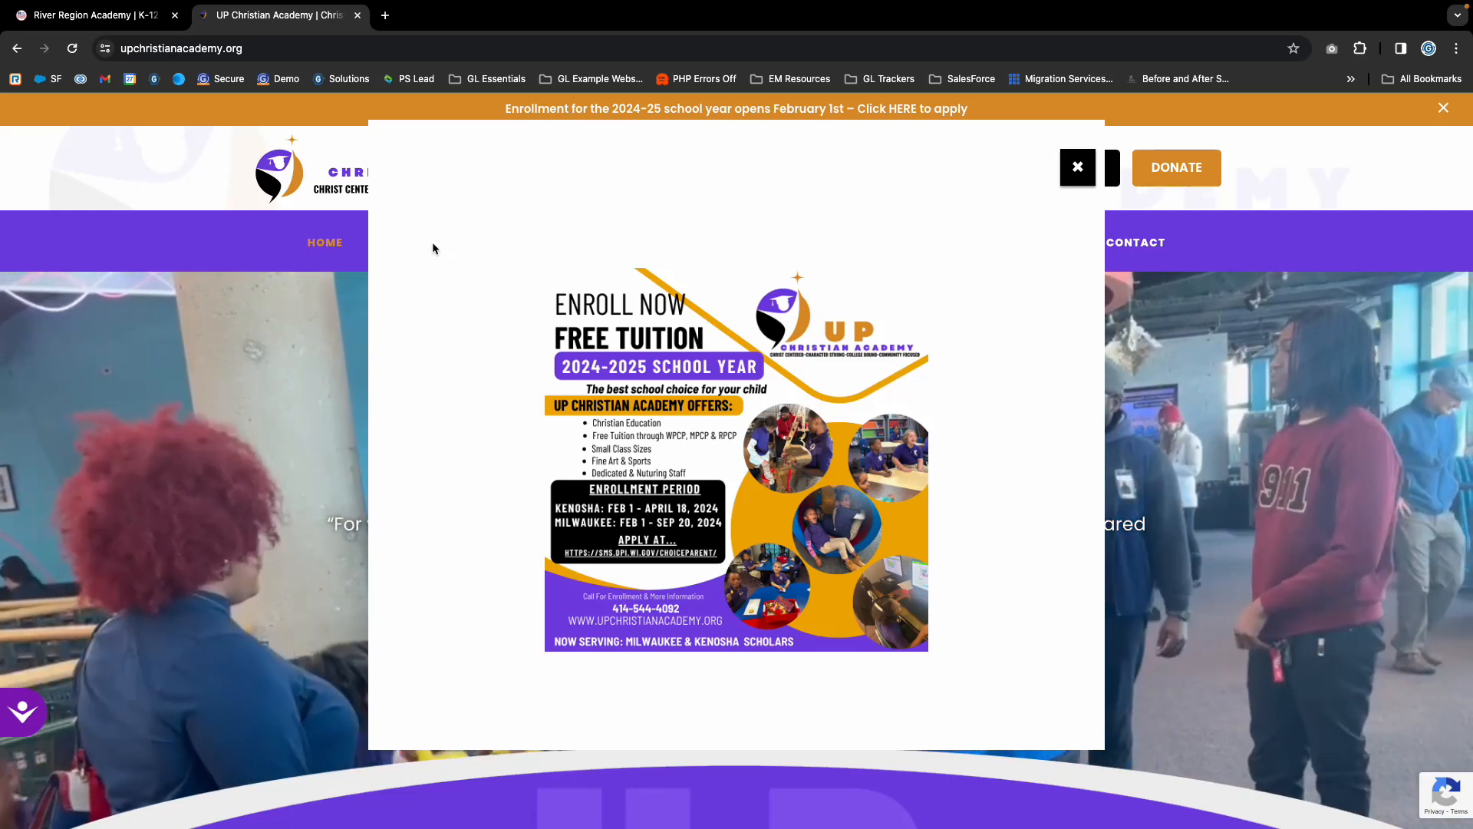
# Examine the enrollment pop-up on the UP Christian Academy home page.
pyautogui.scroll(-1, 715, 333)
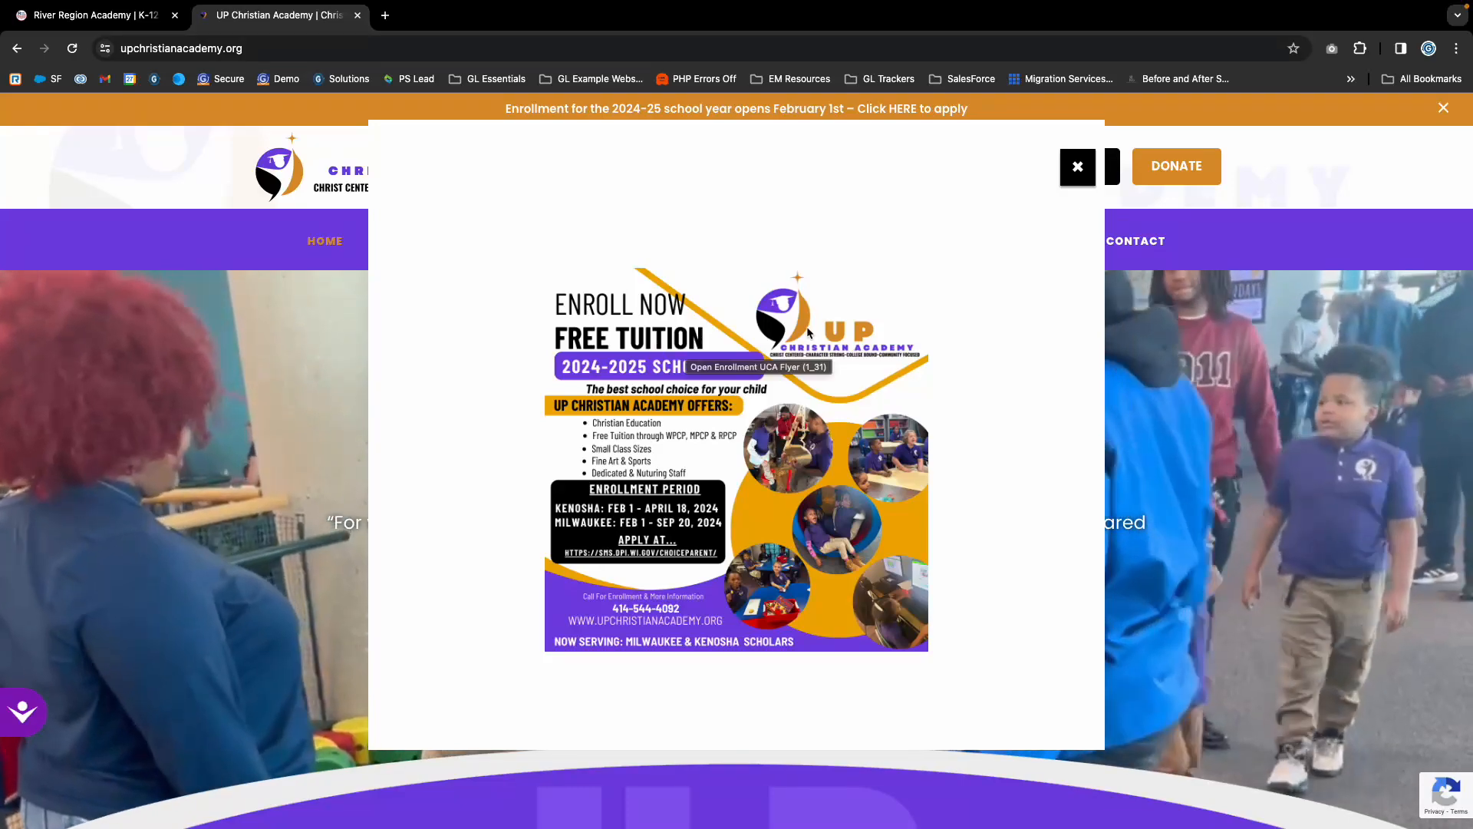
pyautogui.scroll(-3, 1282, 395)
pyautogui.scroll(-5, 1282, 396)
pyautogui.scroll(10, 1281, 396)
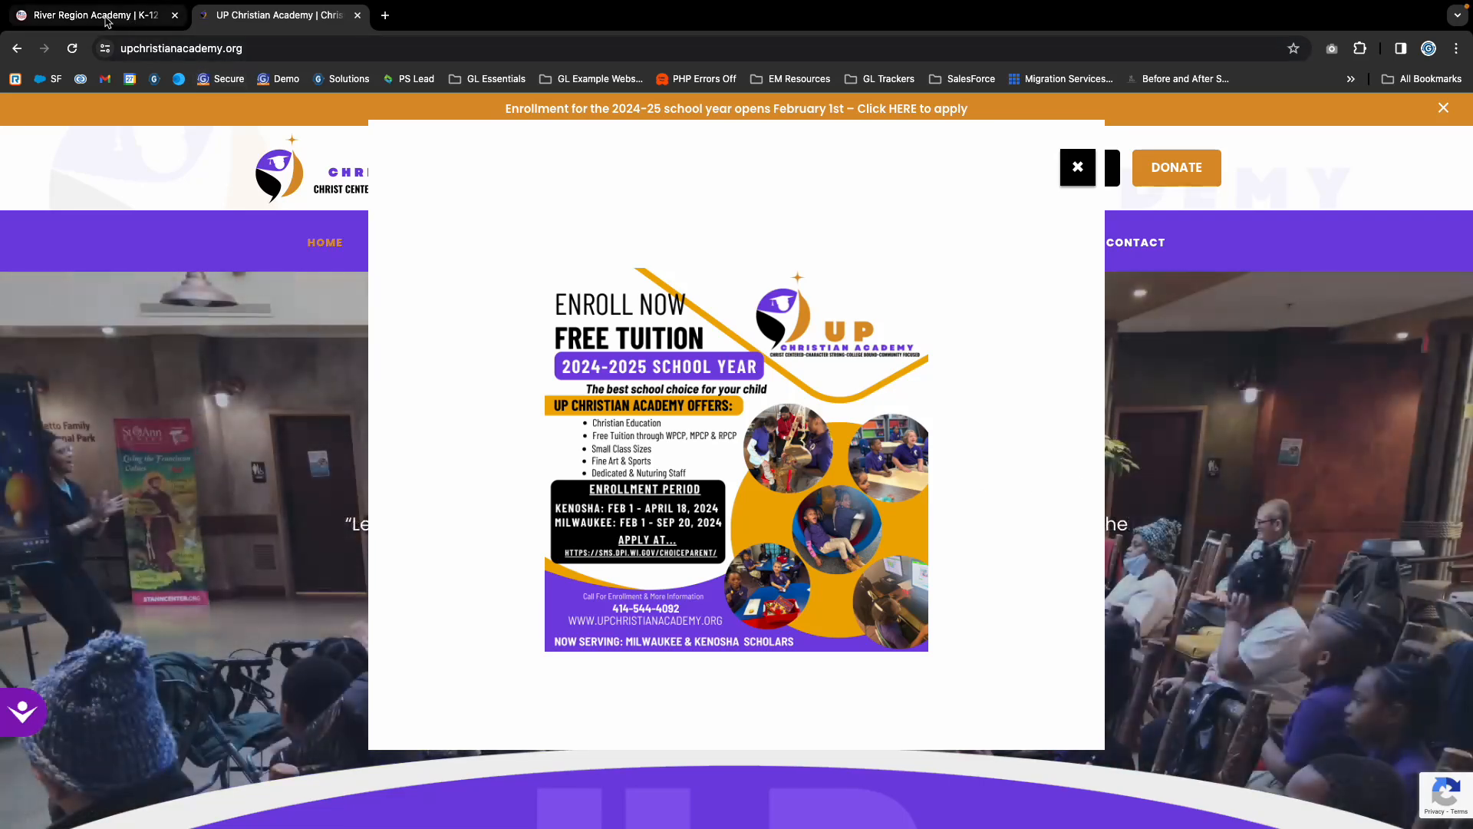
# Switch to the River Region Academy site and open the Divi Overlays list in its WordPress dashboard.
pyautogui.click(105, 22)
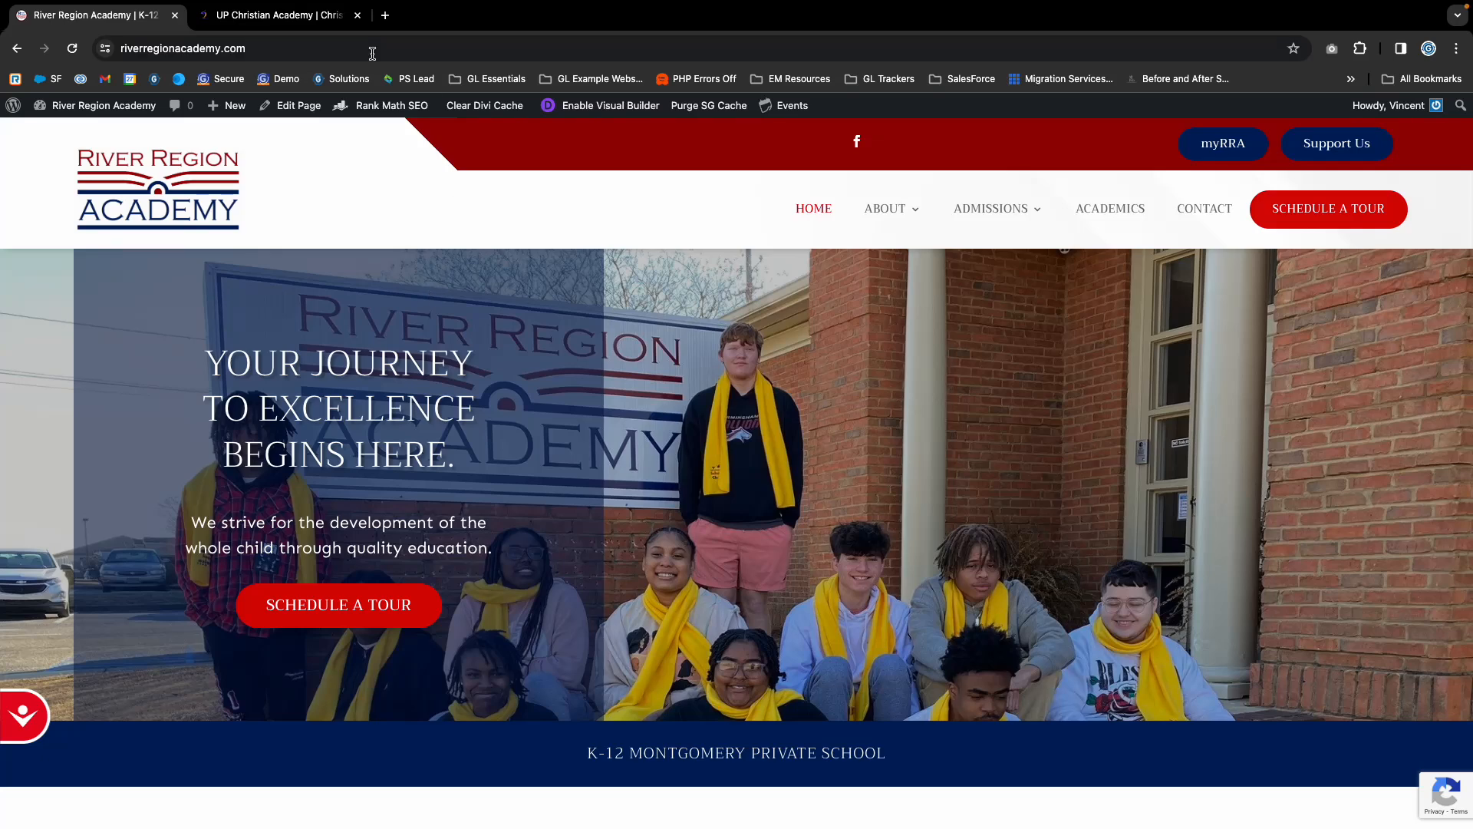
pyautogui.moveTo(76, 109)
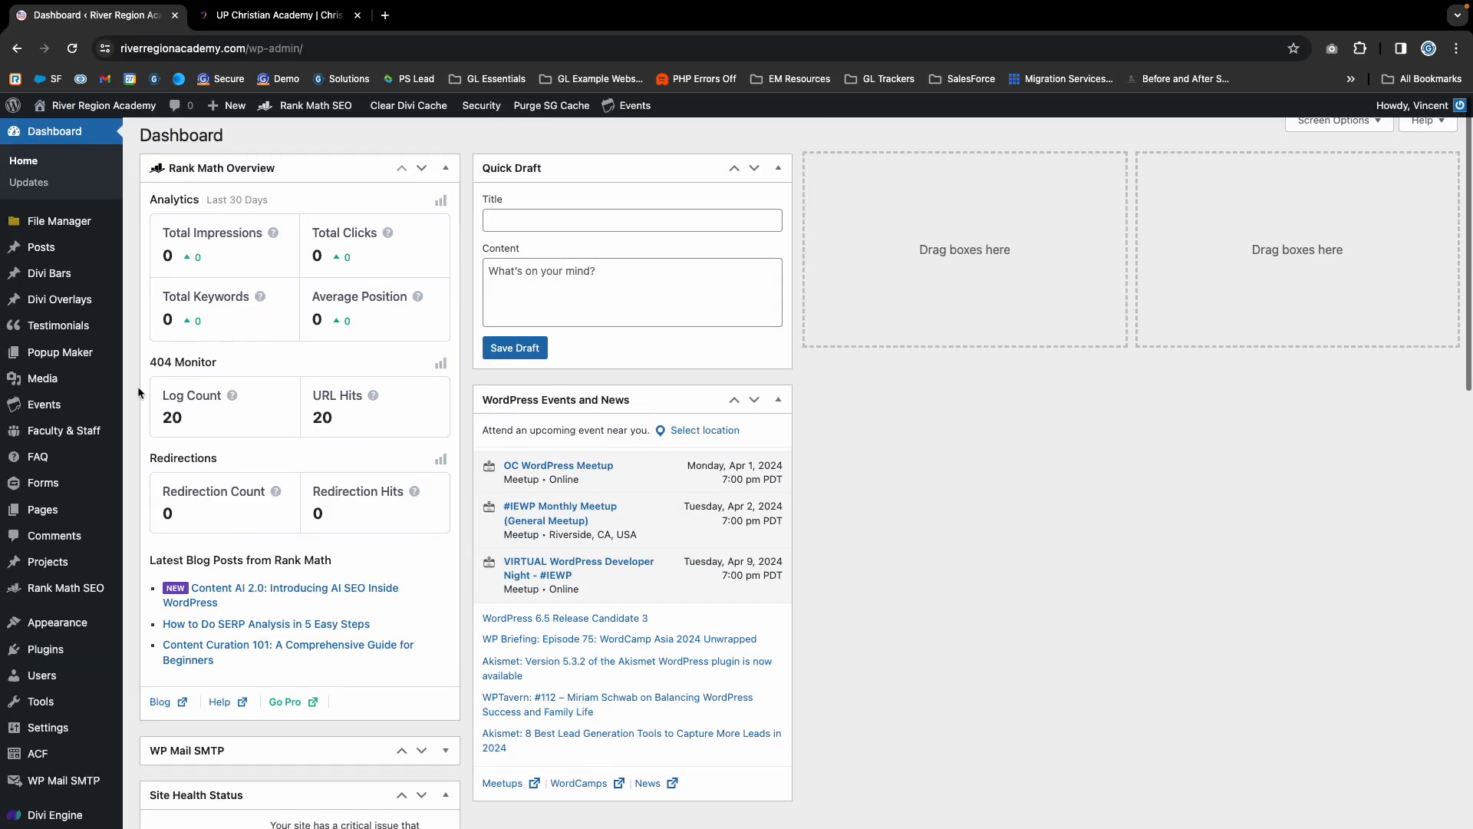
pyautogui.scroll(-1, 136, 381)
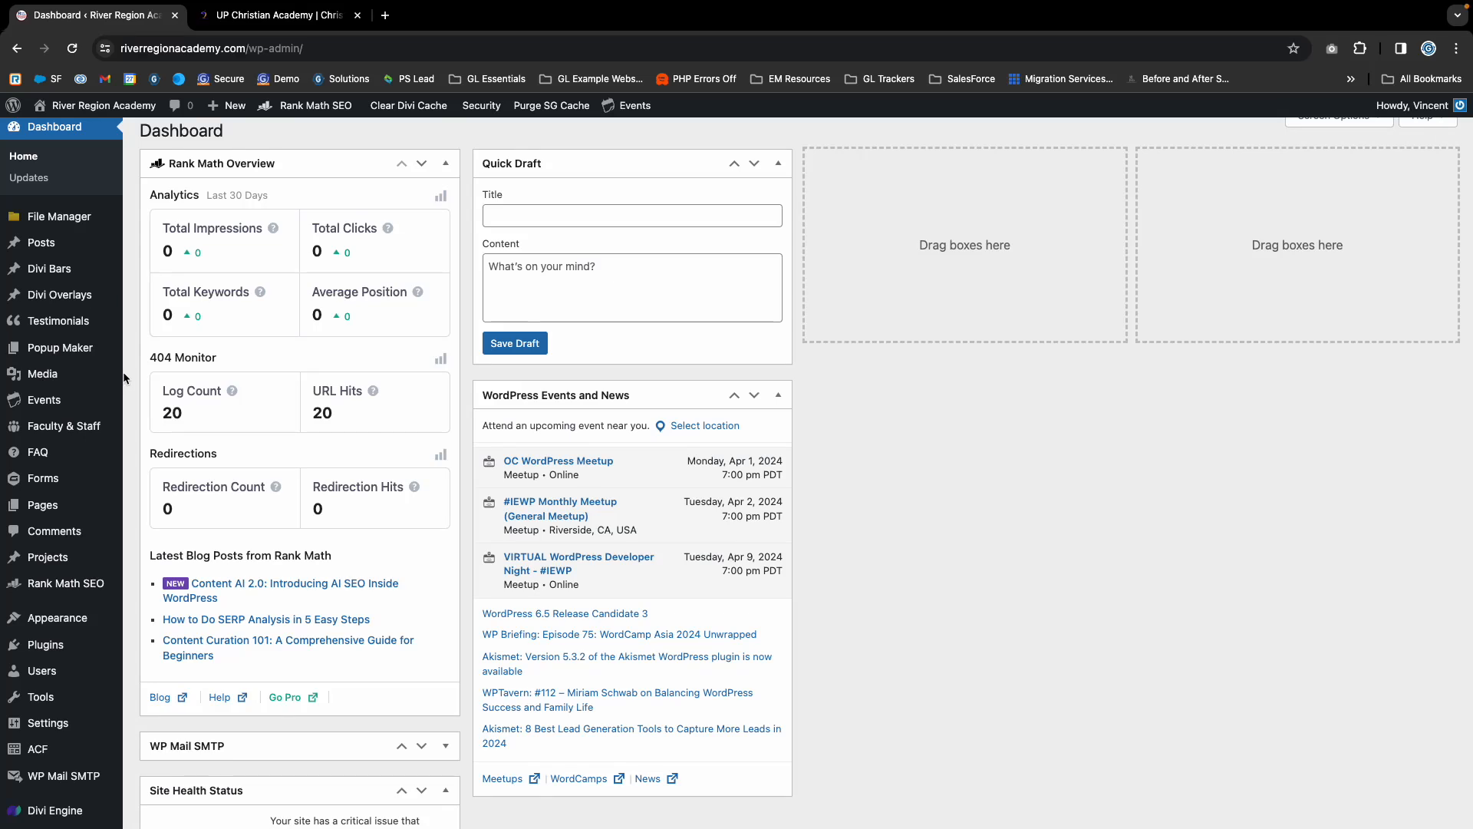
pyautogui.moveTo(90, 432)
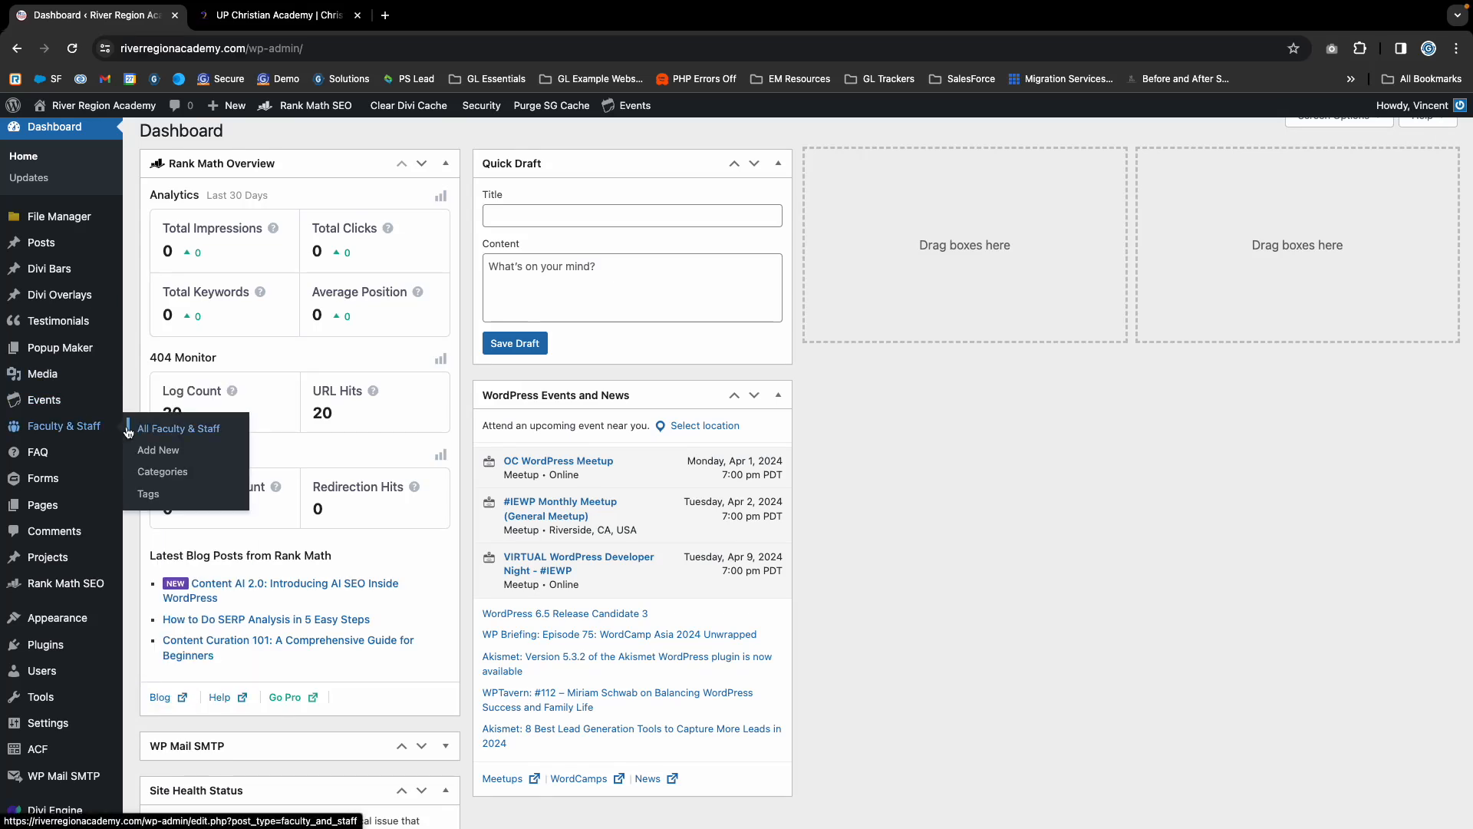
pyautogui.moveTo(64, 296)
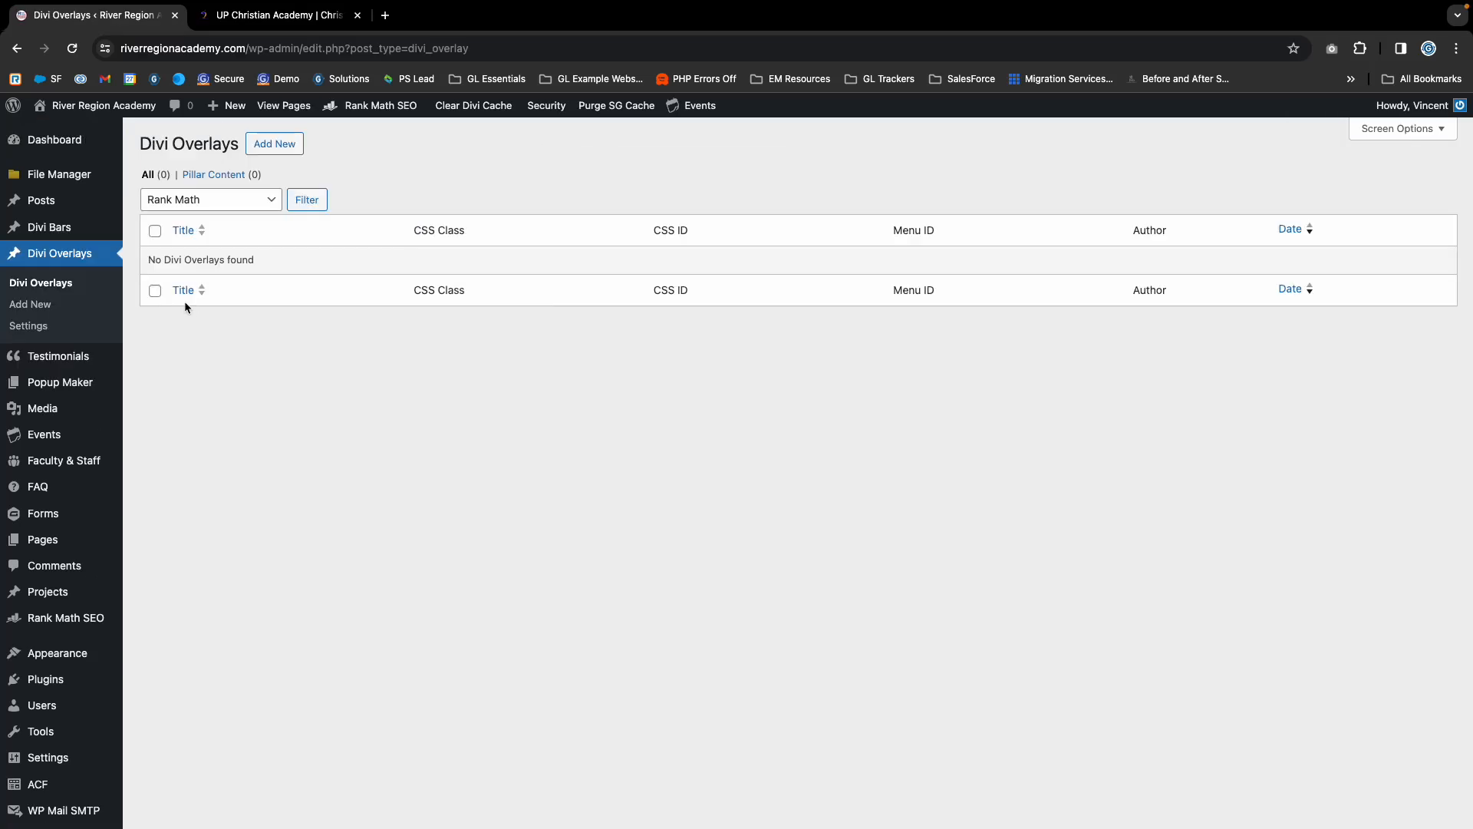
# Add a new Divi overlay titled "Open House" and enable the Divi Builder for it.
pyautogui.click(274, 145)
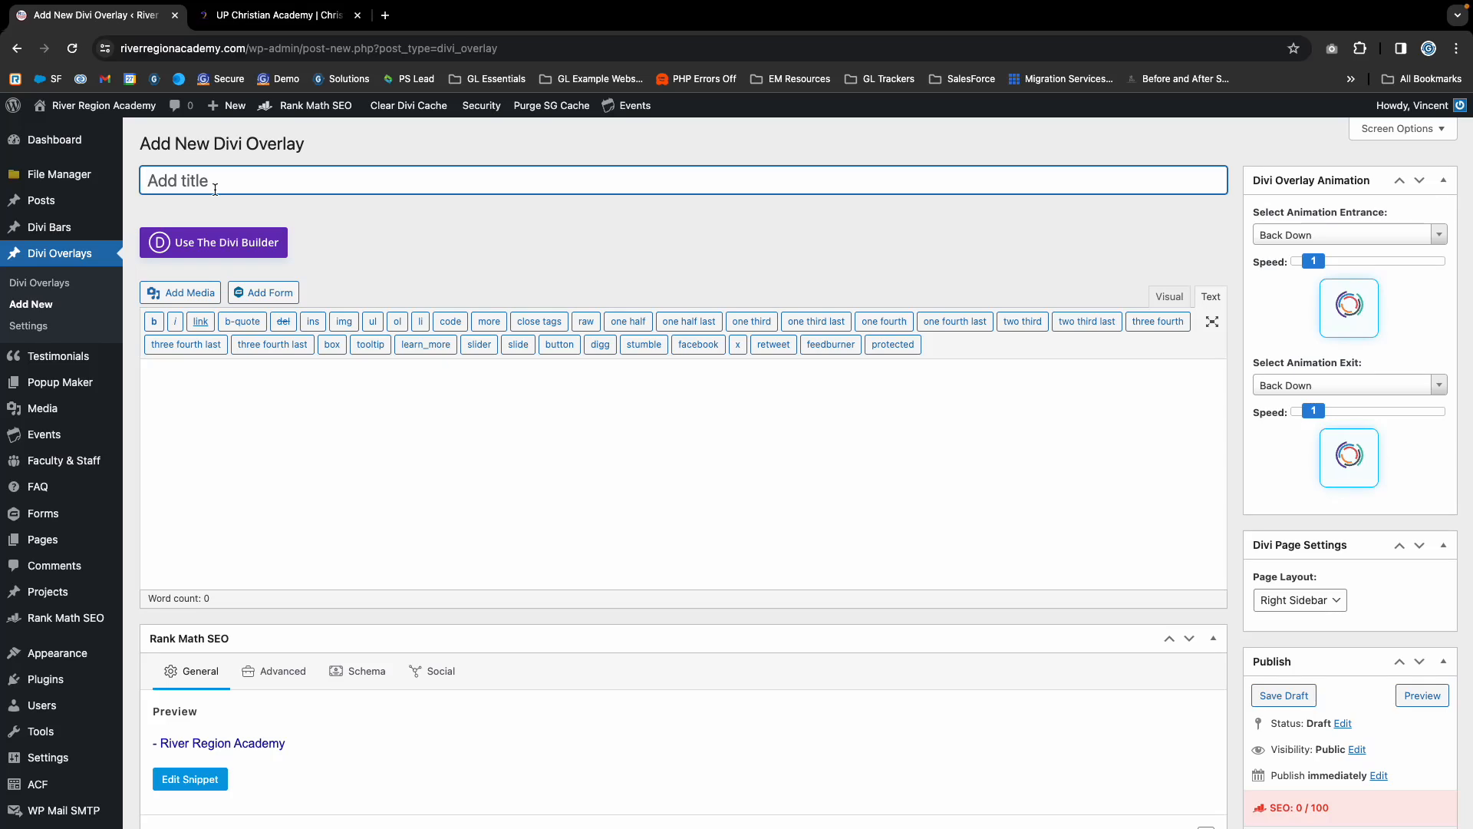
pyautogui.write('Open How')
pyautogui.press('BackSpace')
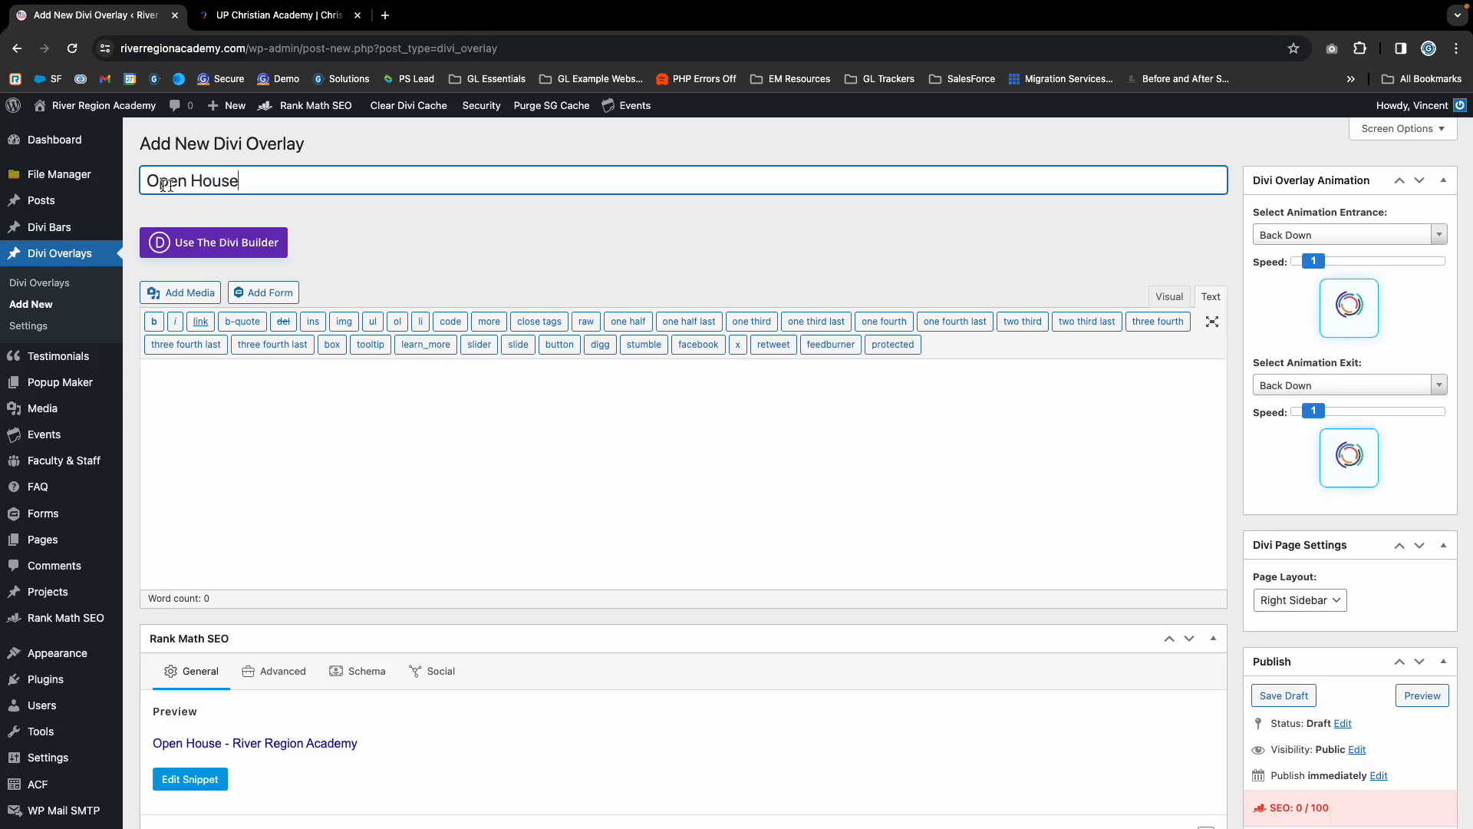
pyautogui.click(472, 266)
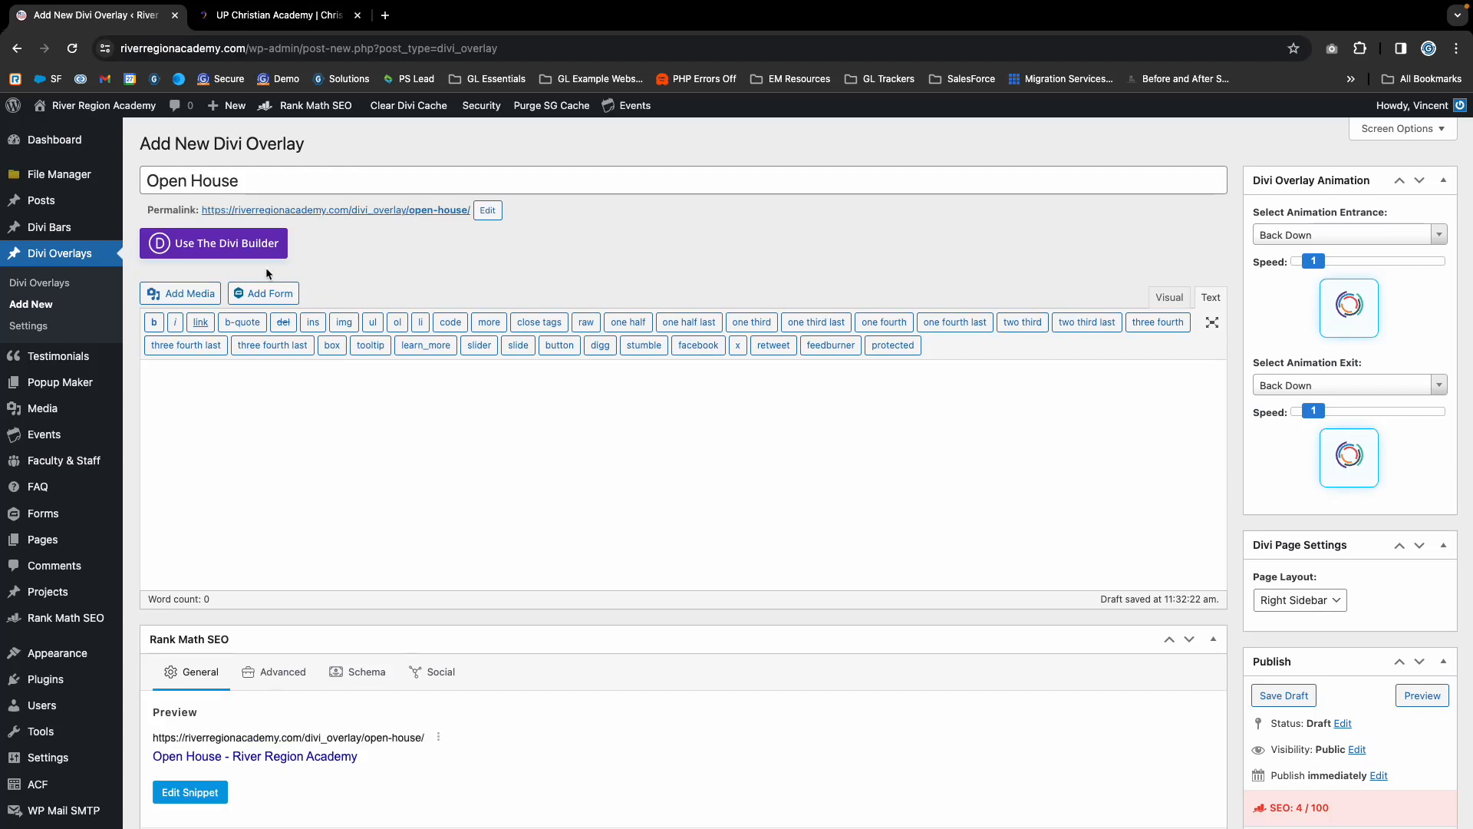
pyautogui.click(199, 247)
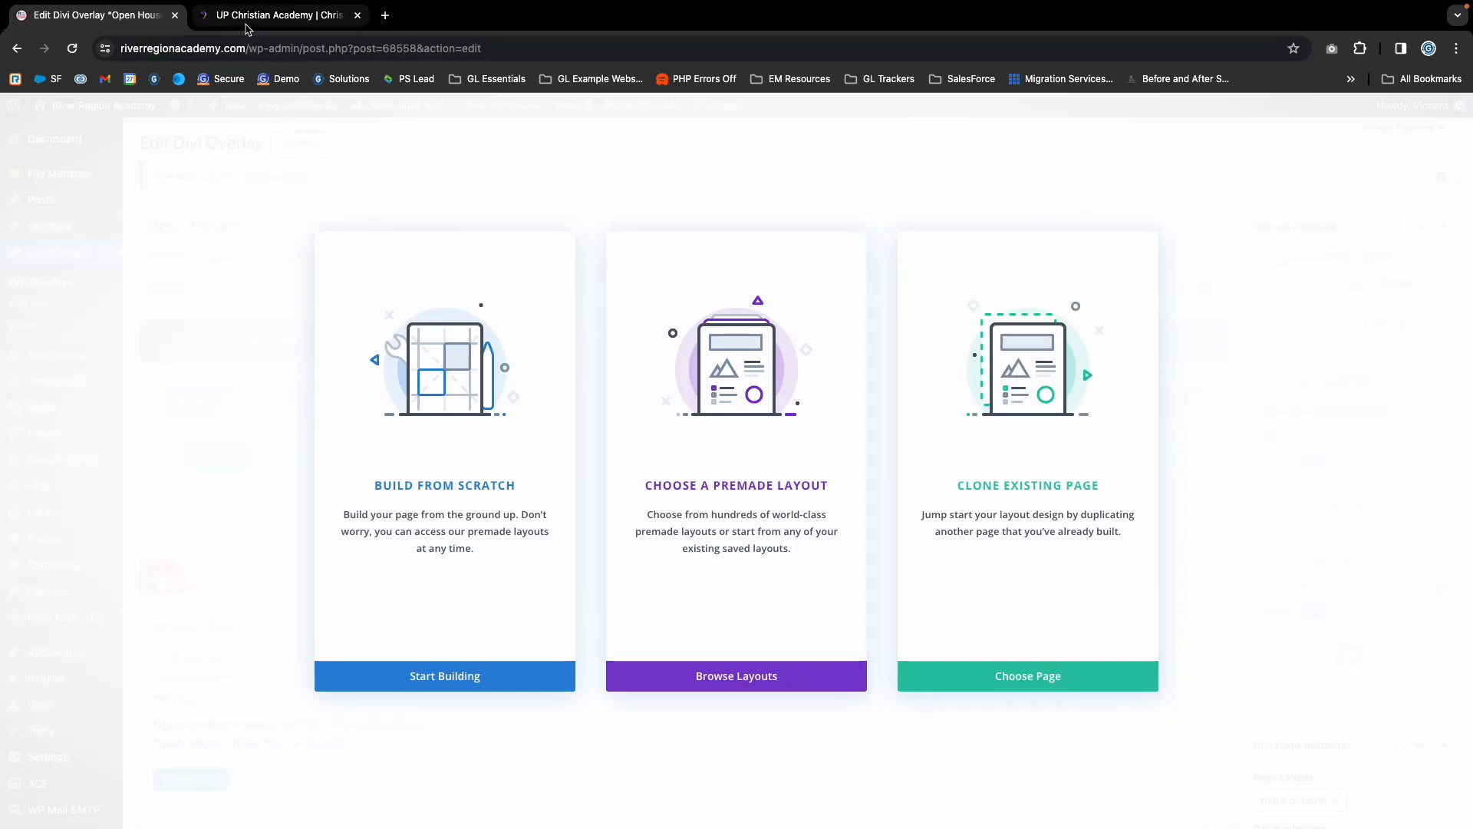
# Review the UP Christian Academy pop-up as a reference, then return to the Open House overlay.
pyautogui.click(216, 6)
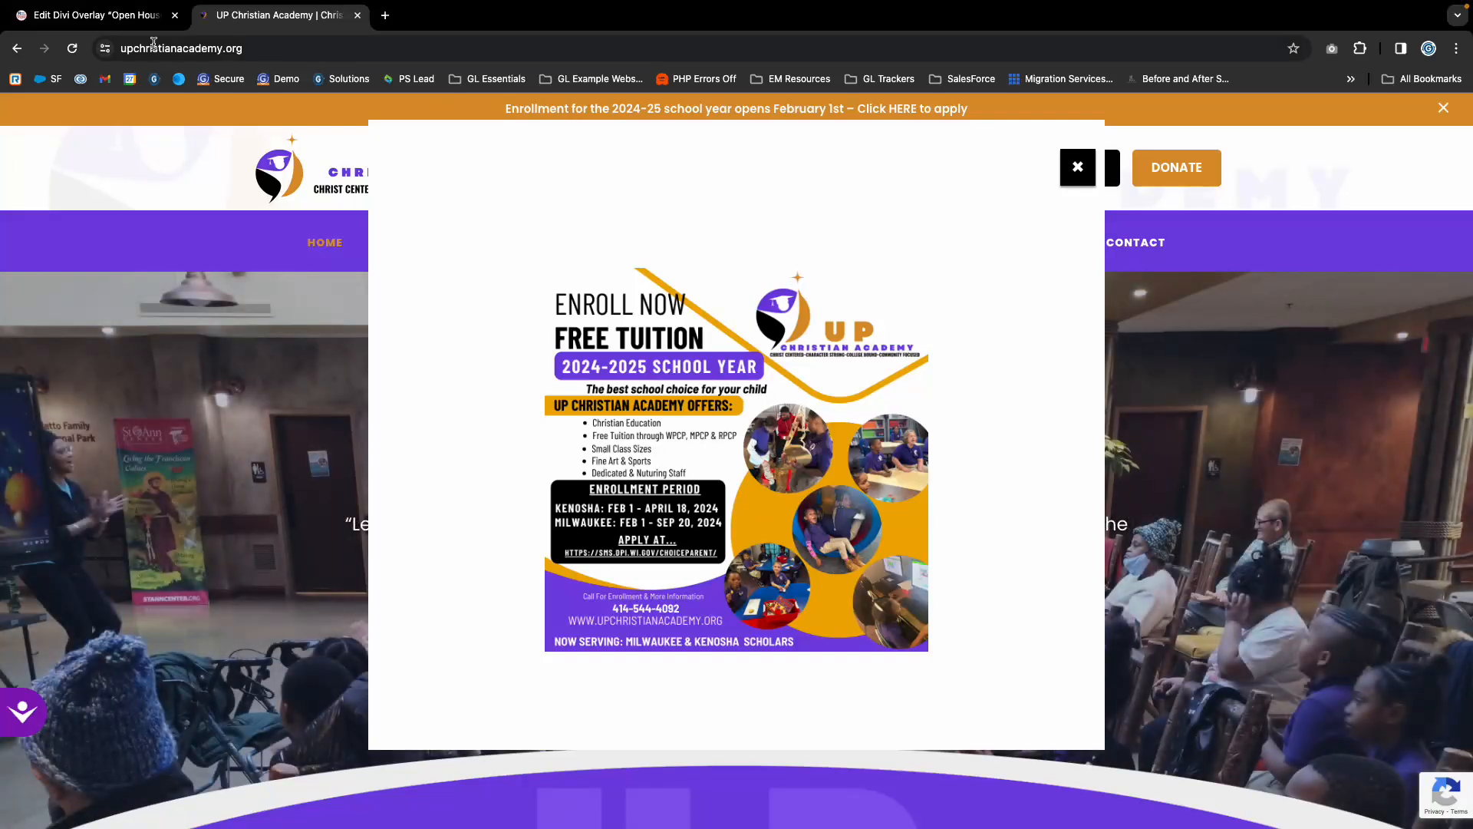
pyautogui.click(100, 16)
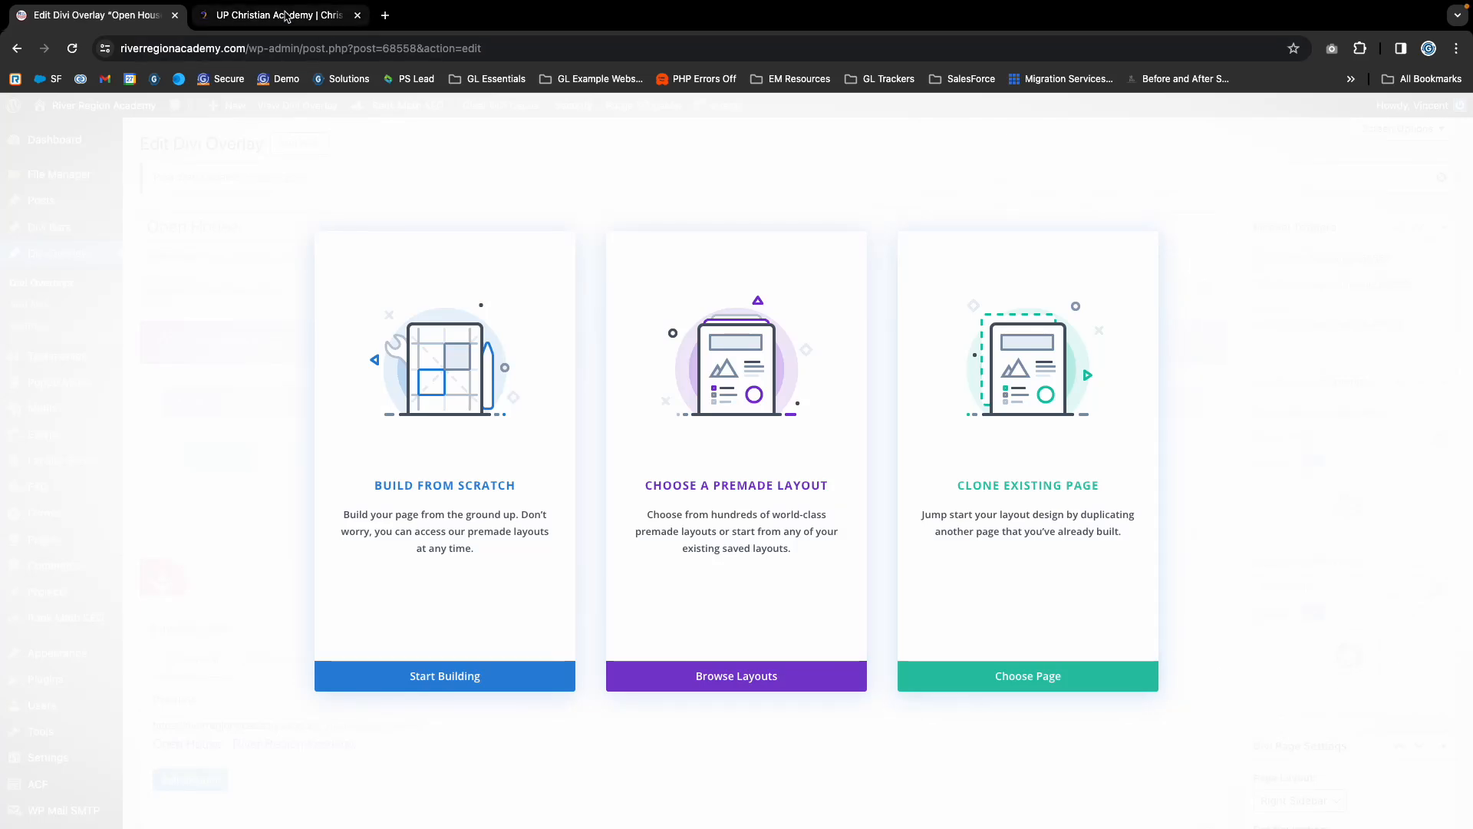
pyautogui.click(280, 15)
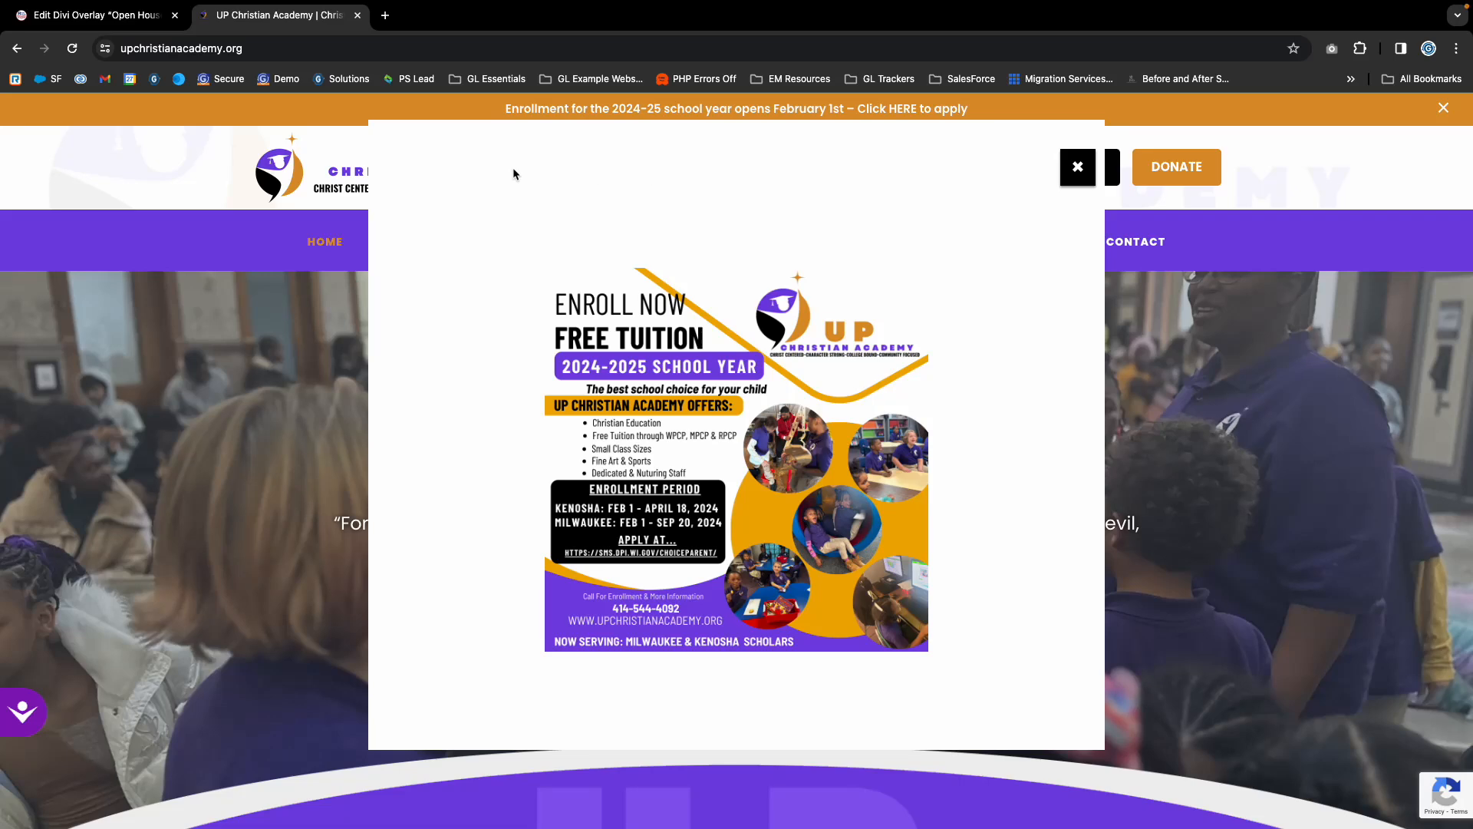
pyautogui.click(119, 19)
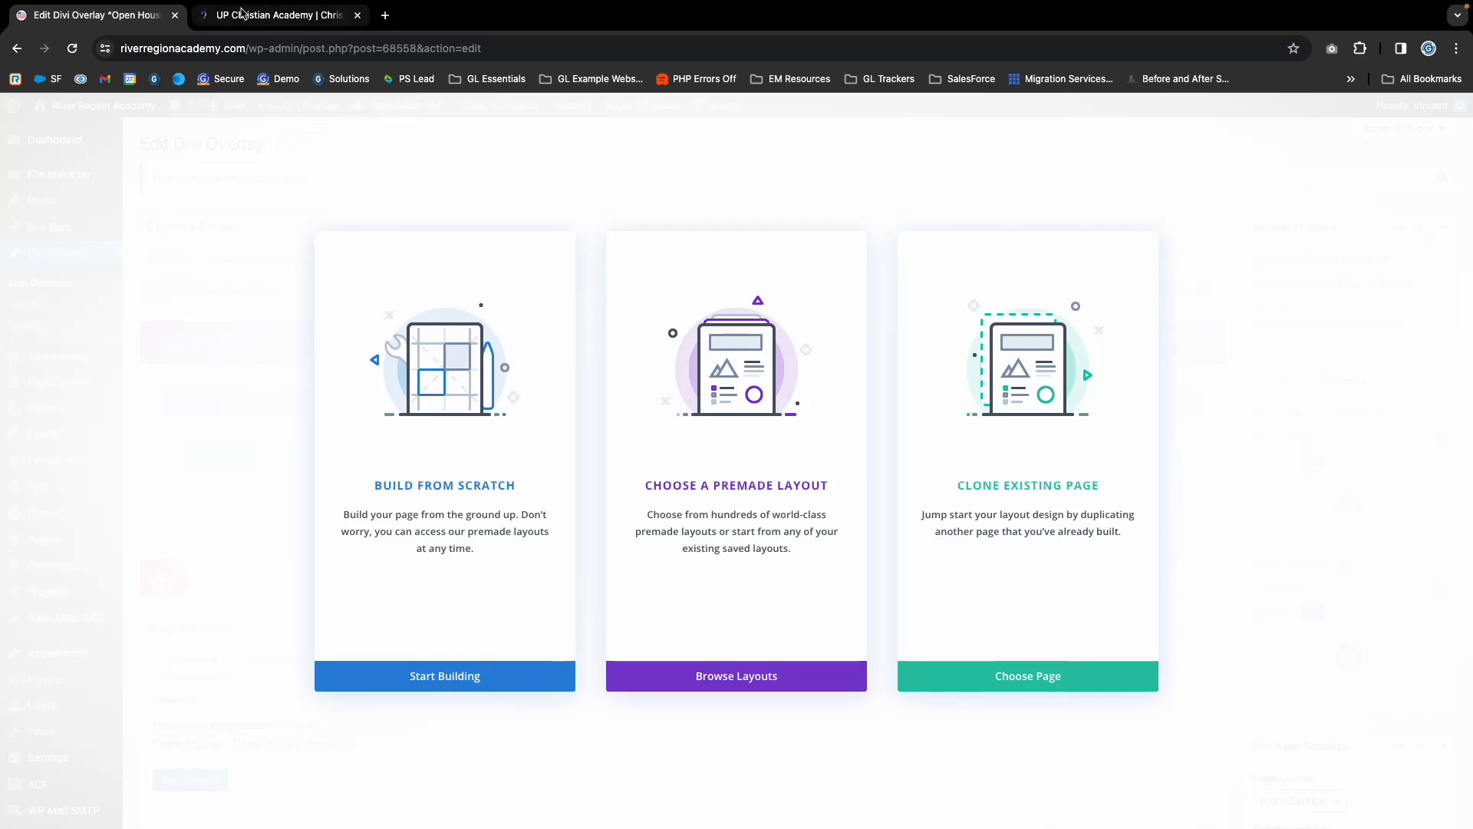
pyautogui.click(276, 16)
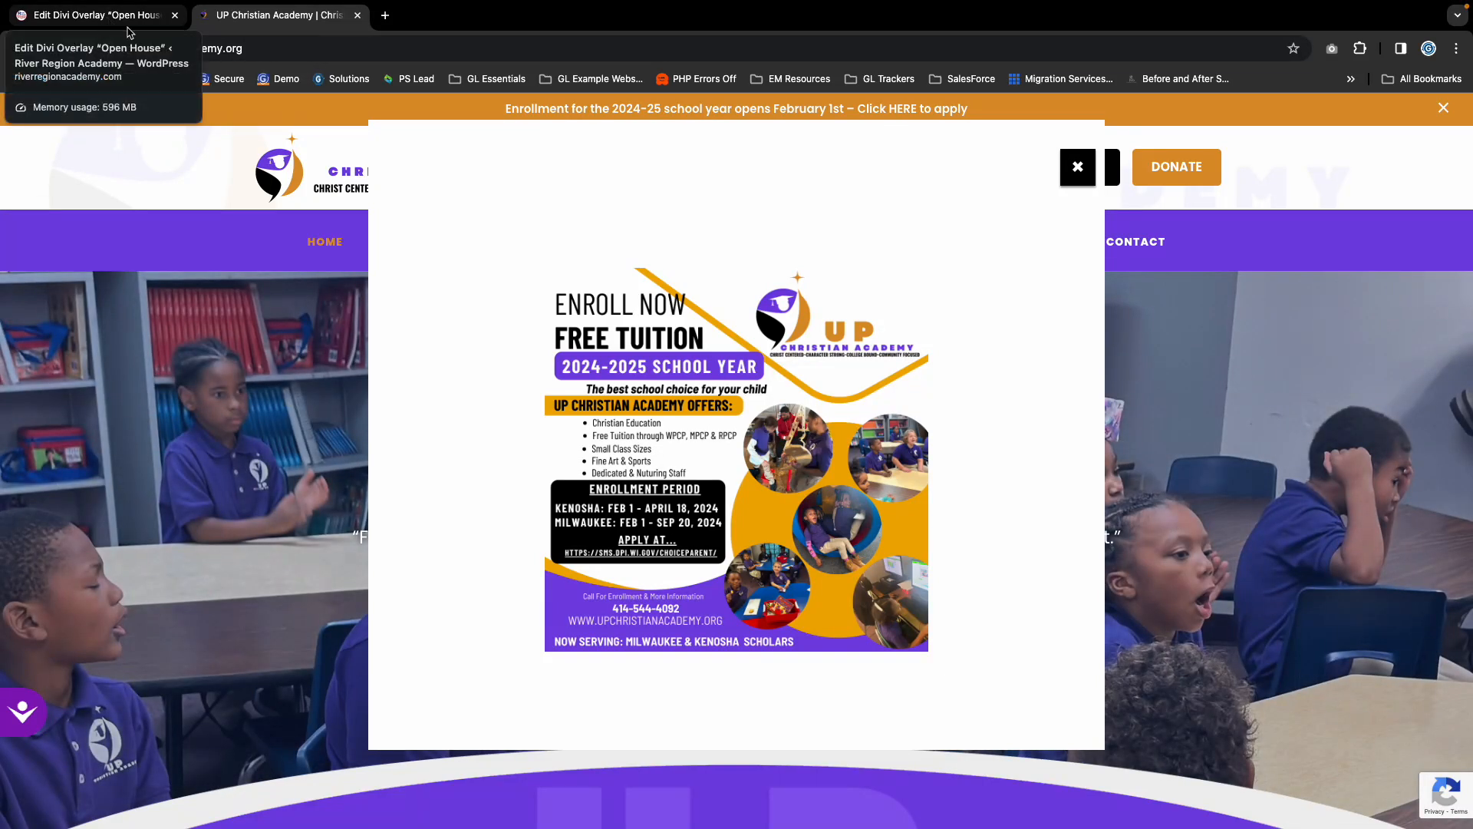
pyautogui.click(115, 15)
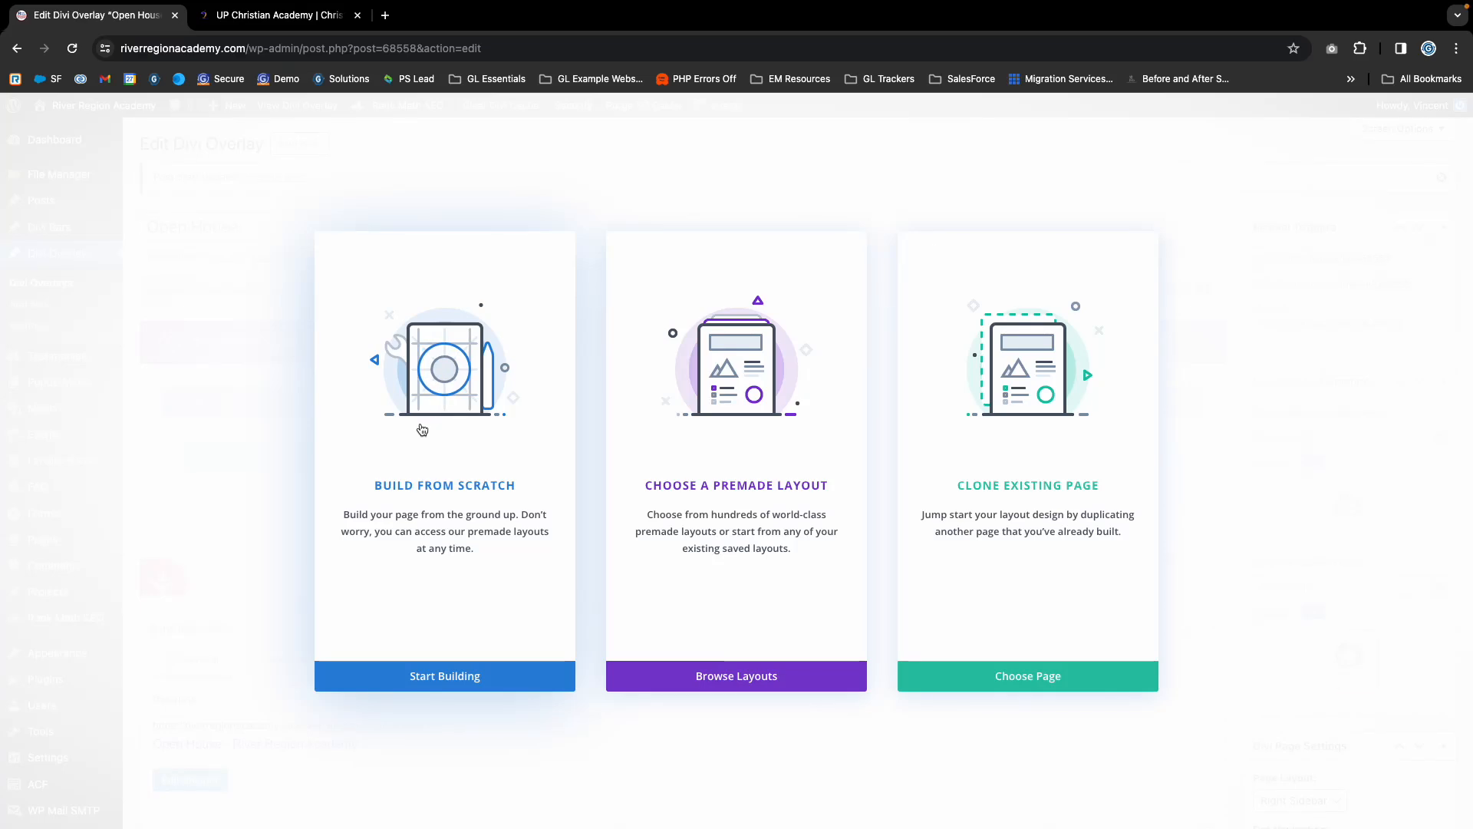
# Start the overlay layout from scratch without inserting a row, and collapse the Rank Math SEO section.
pyautogui.click(448, 454)
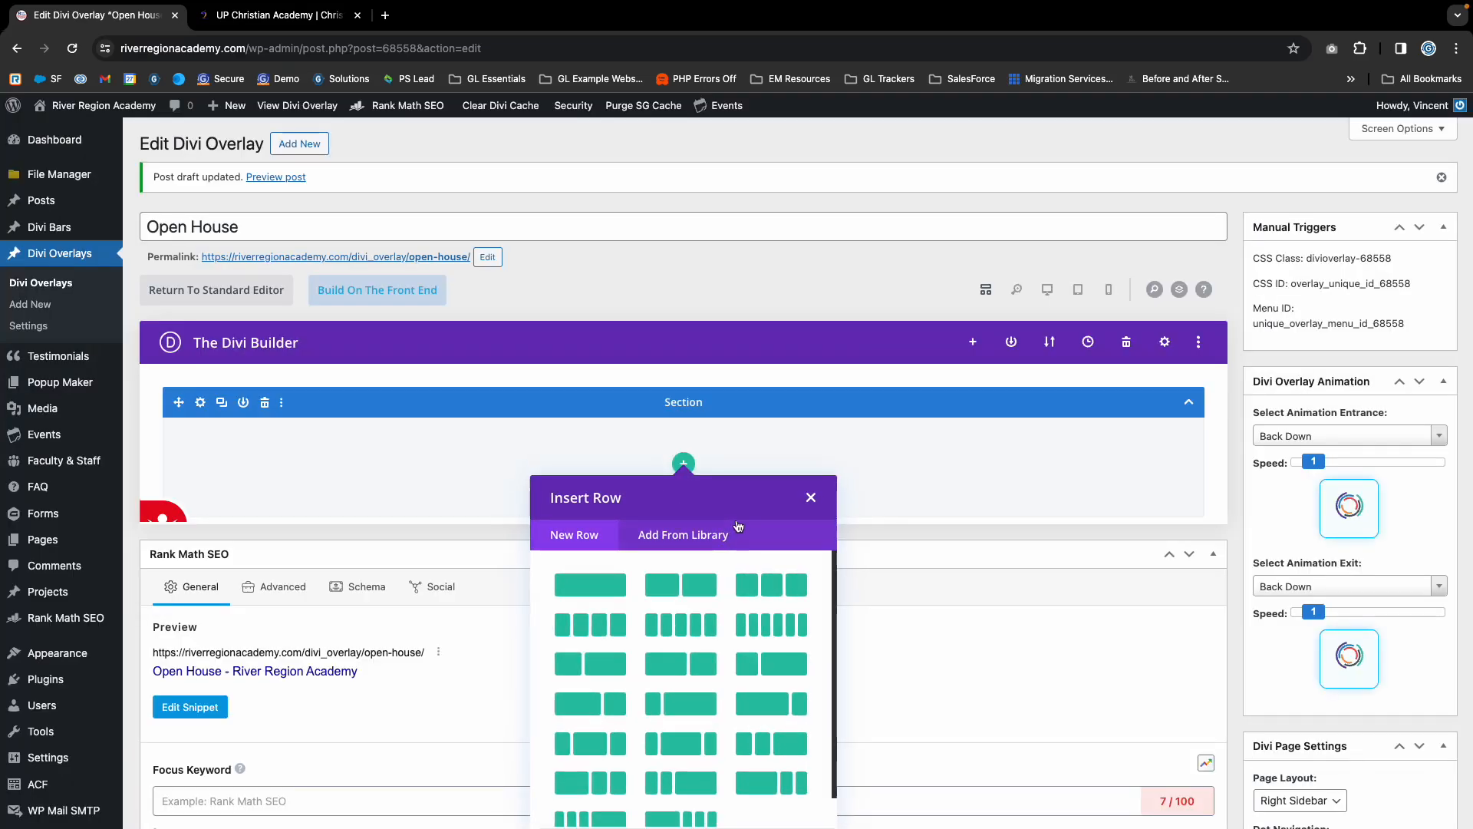
pyautogui.click(810, 497)
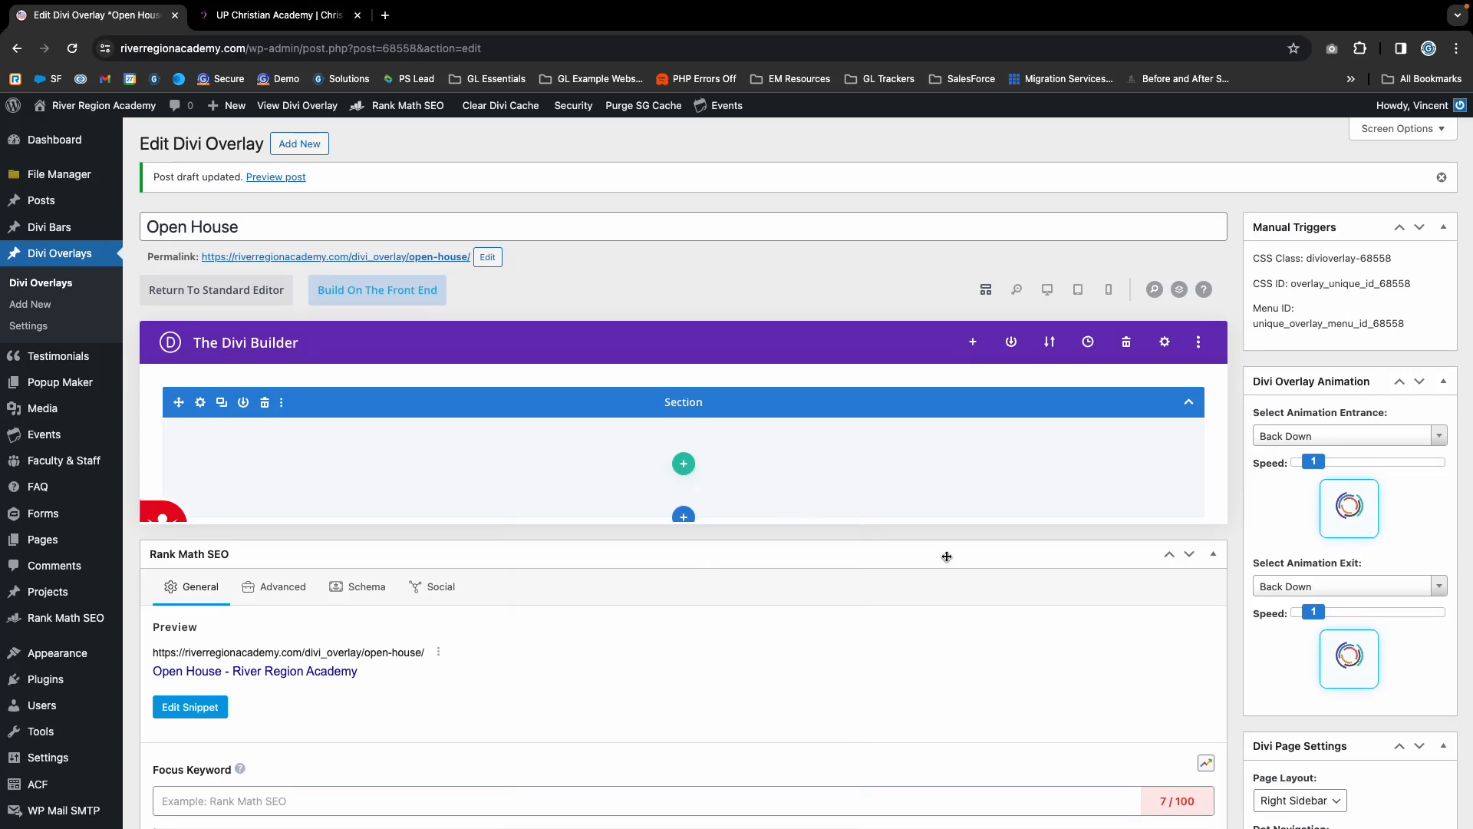
pyautogui.click(880, 562)
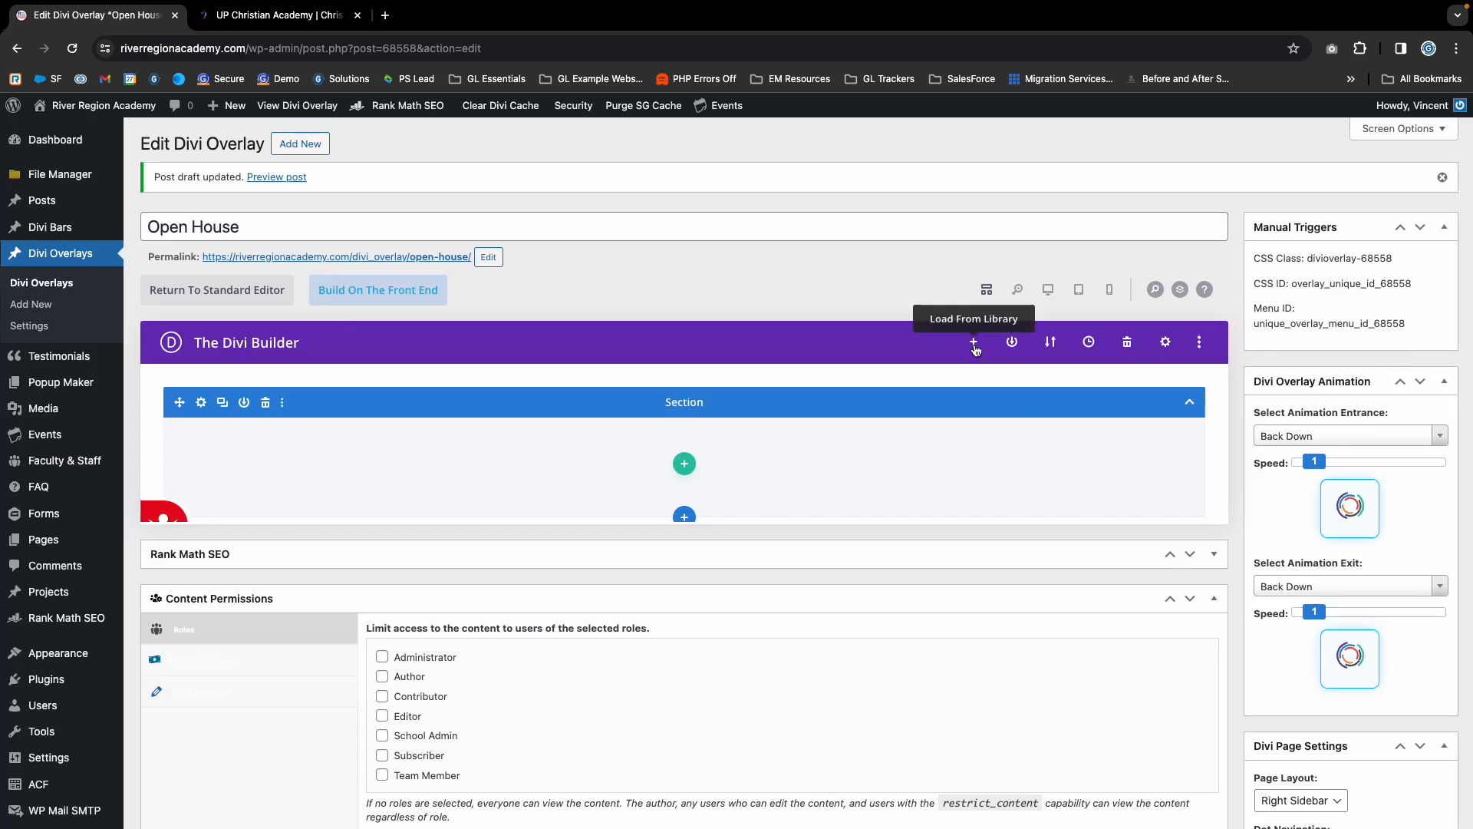
# Load the saved "Customized Overlay" layout from the Divi library into the Open House overlay.
pyautogui.click(975, 350)
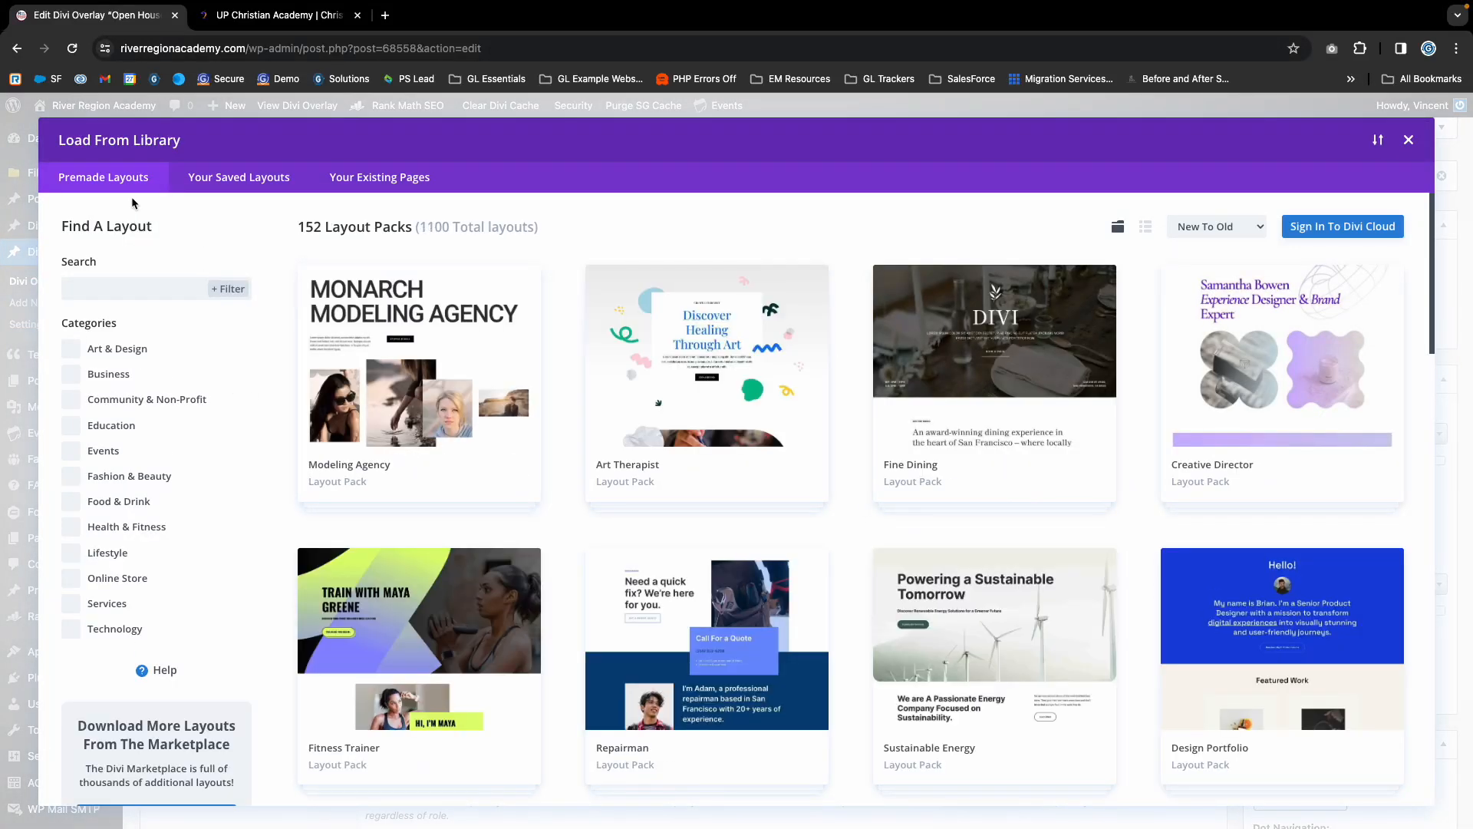
pyautogui.click(1409, 139)
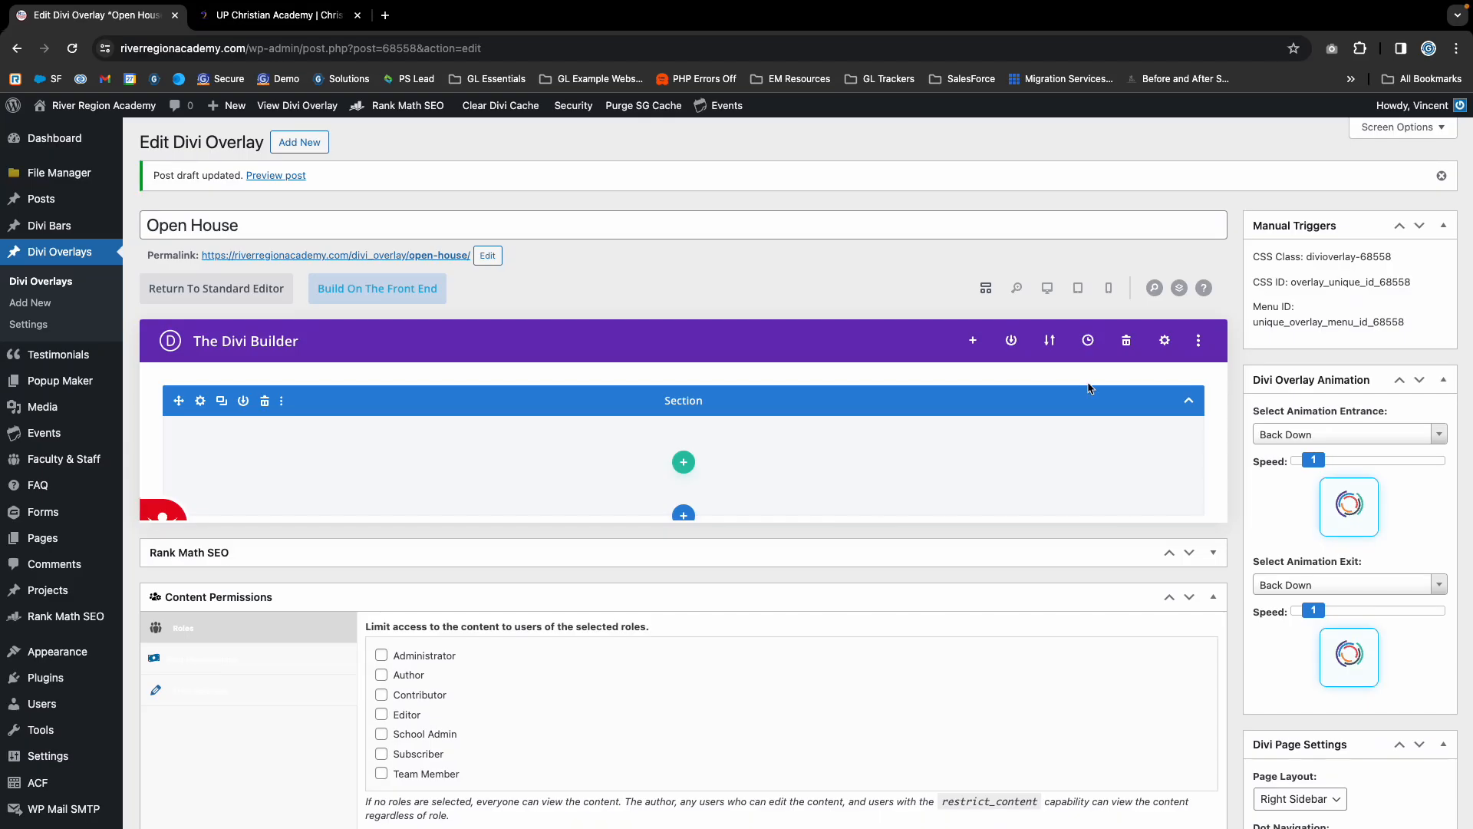
pyautogui.click(973, 344)
pyautogui.click(382, 178)
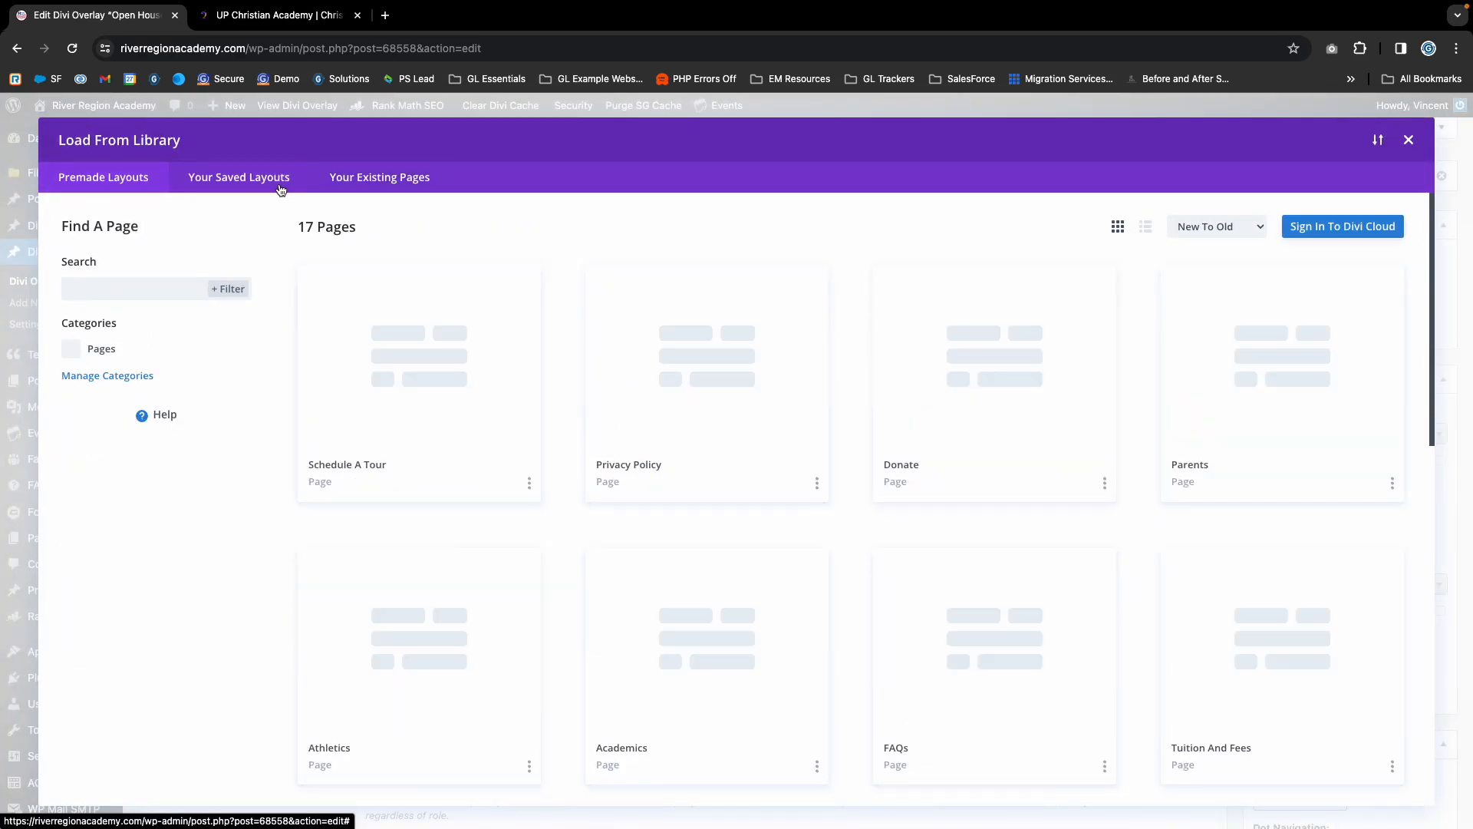
pyautogui.click(221, 183)
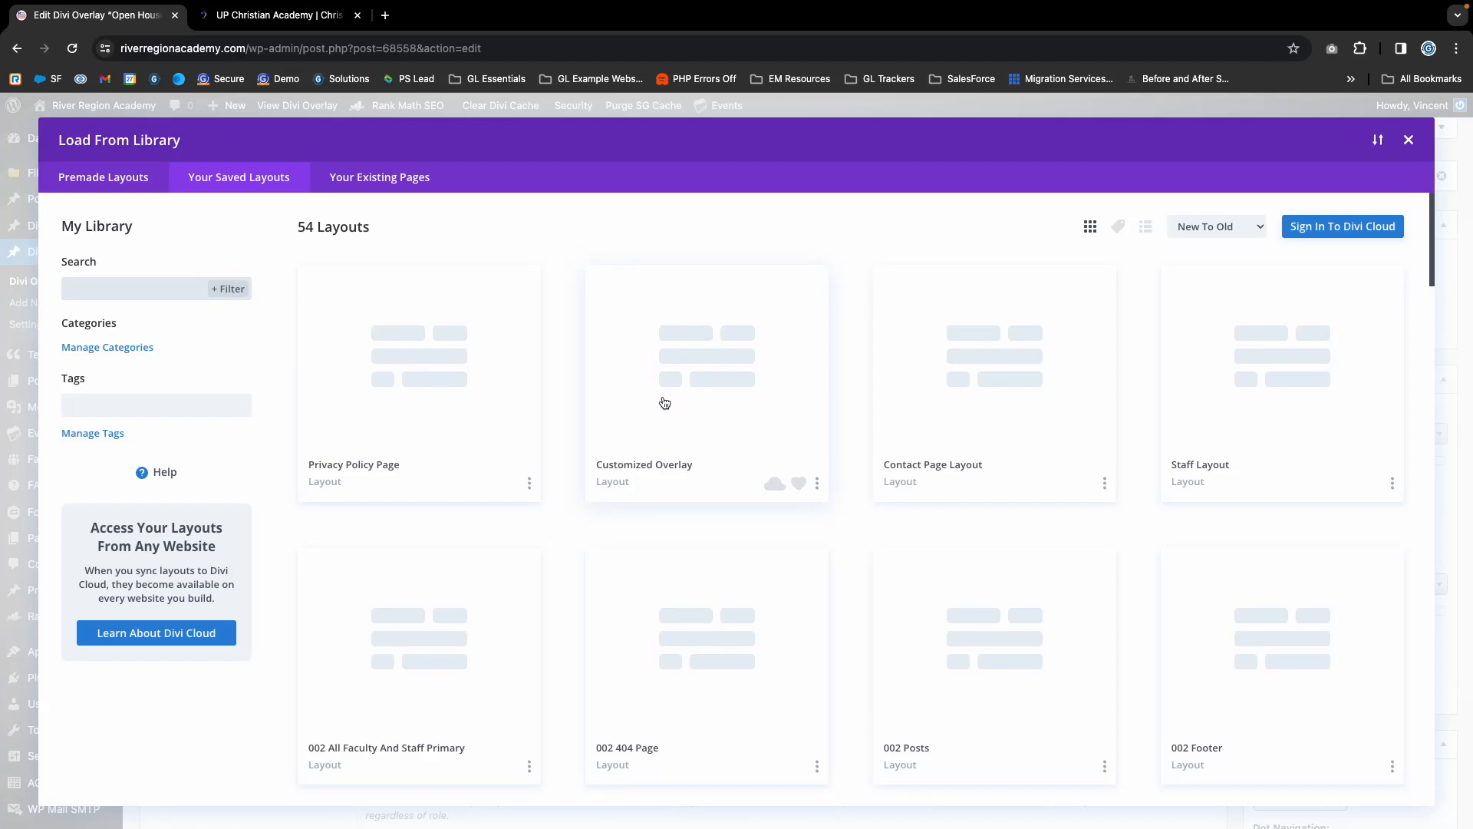
pyautogui.click(705, 372)
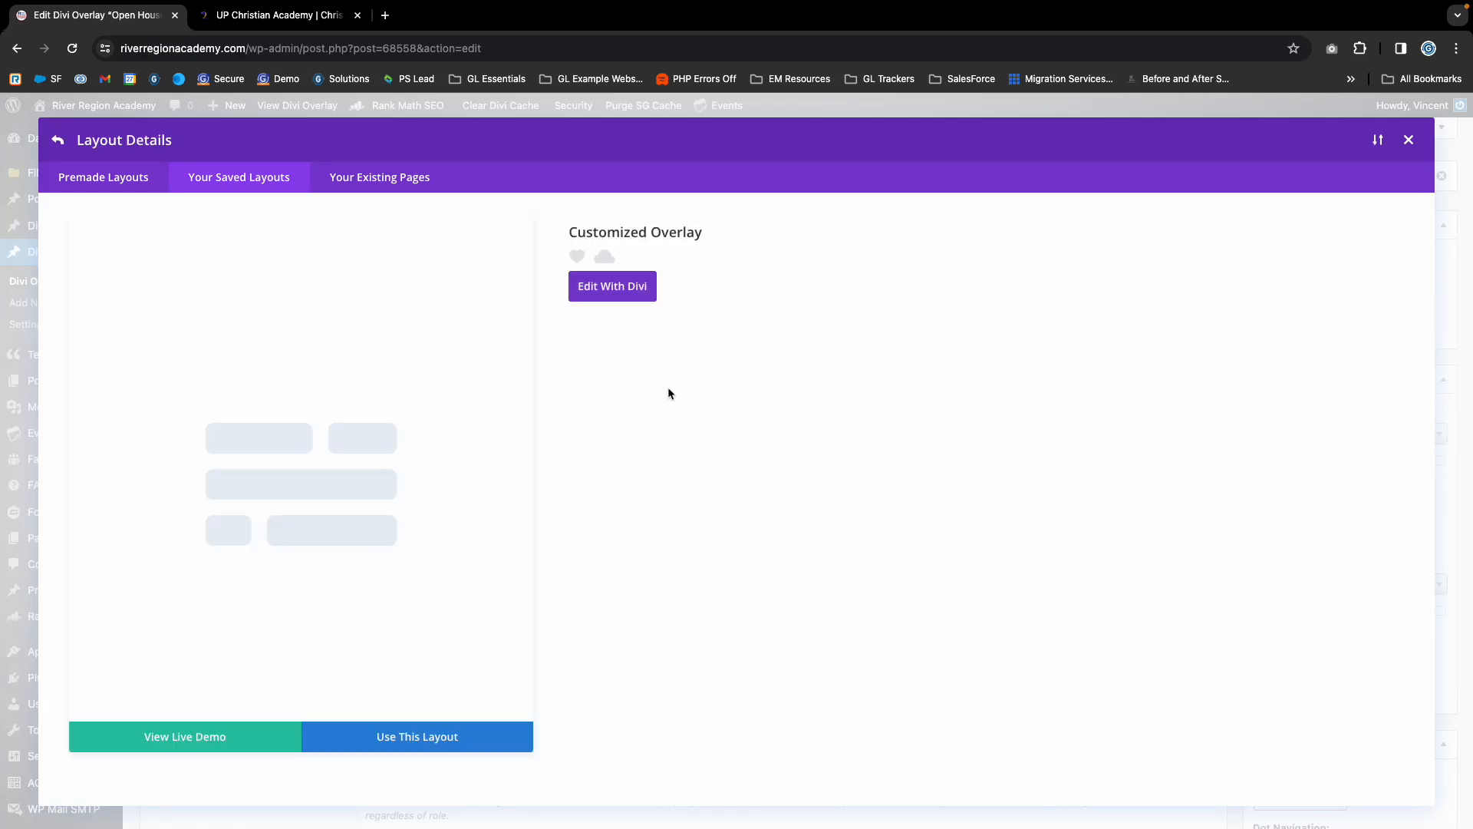
pyautogui.click(400, 738)
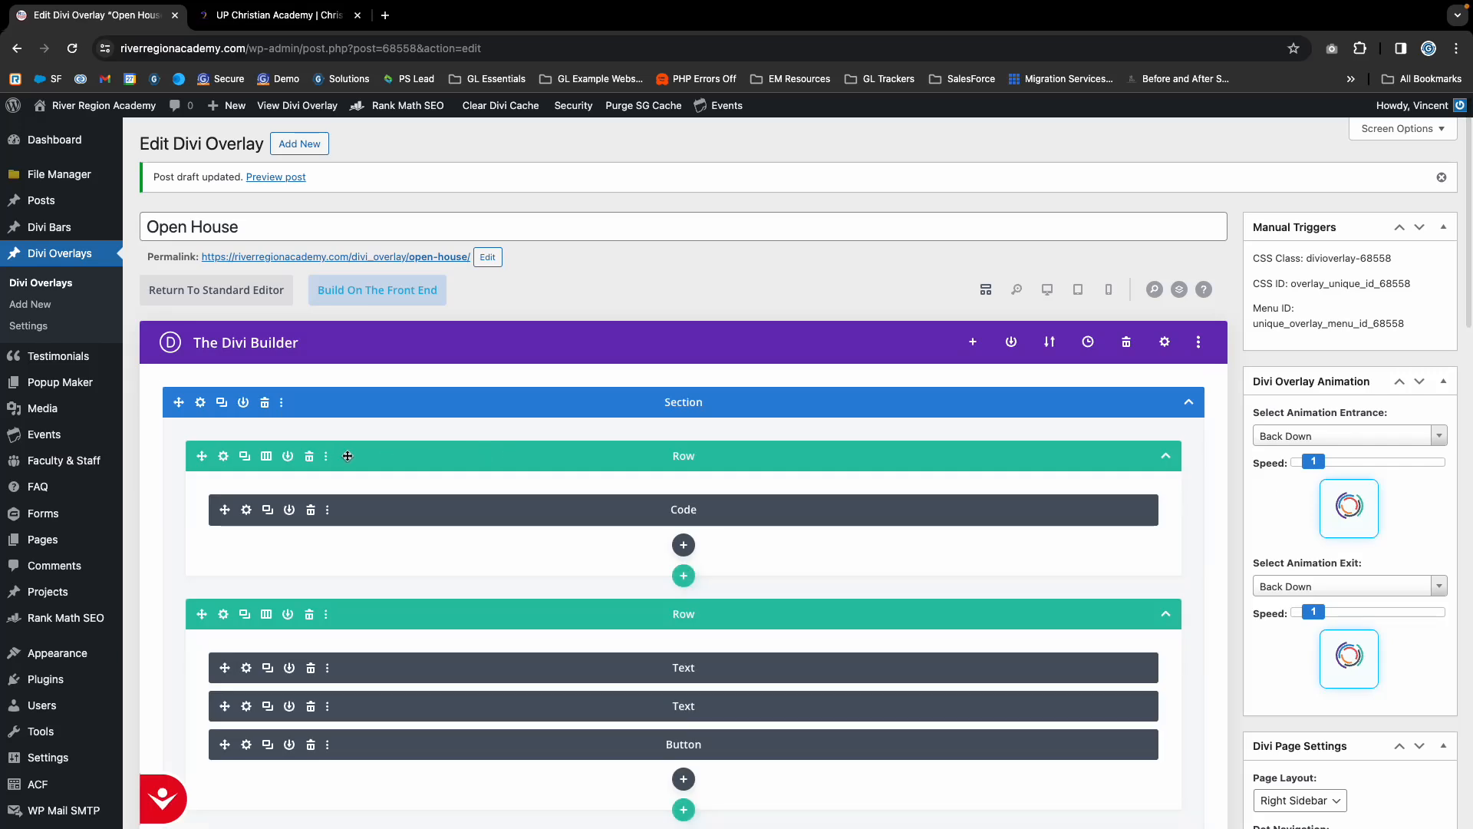
pyautogui.scroll(-2, 347, 455)
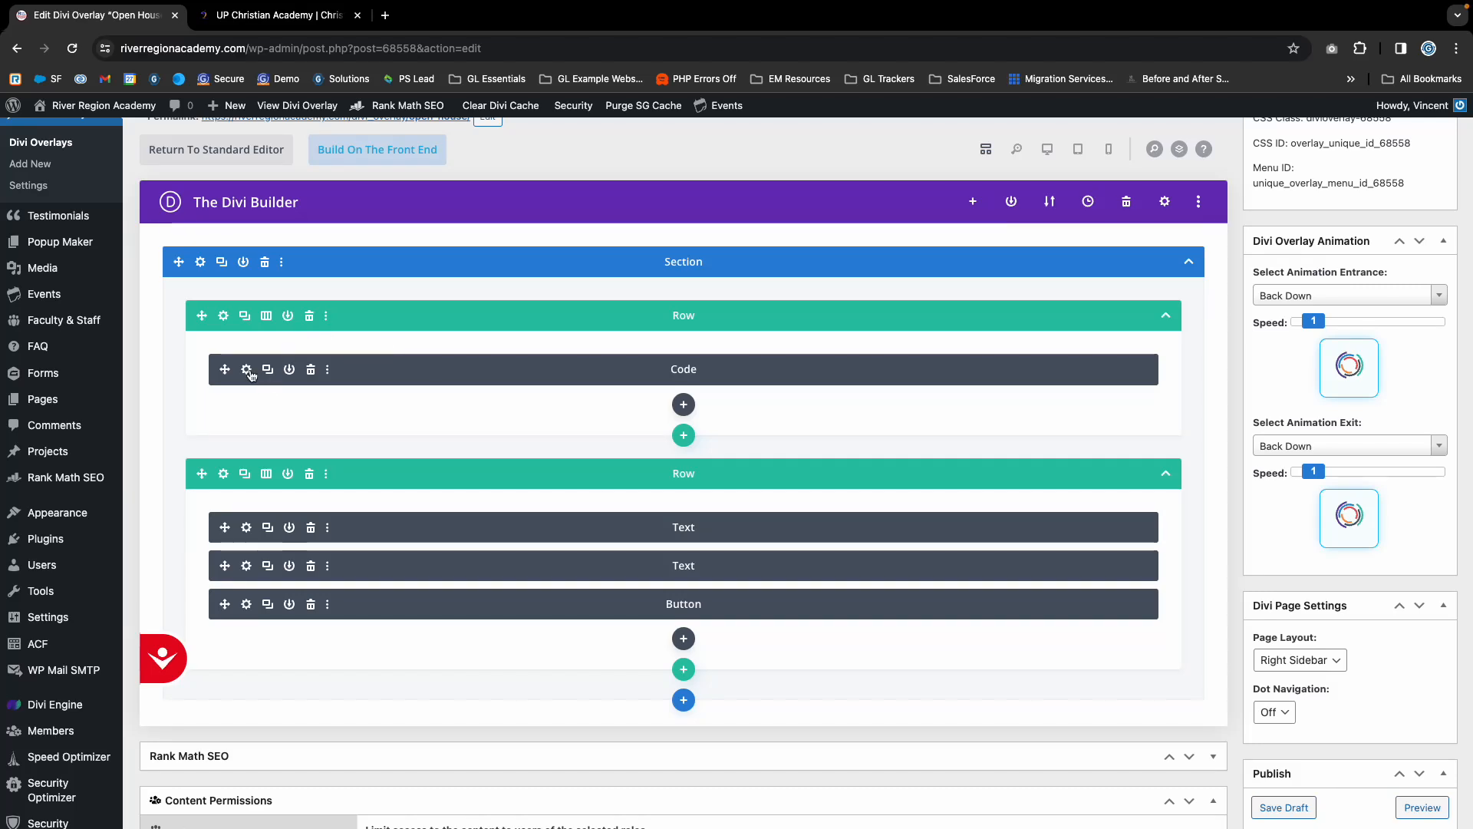
pyautogui.scroll(1, 247, 370)
pyautogui.scroll(-1, 249, 396)
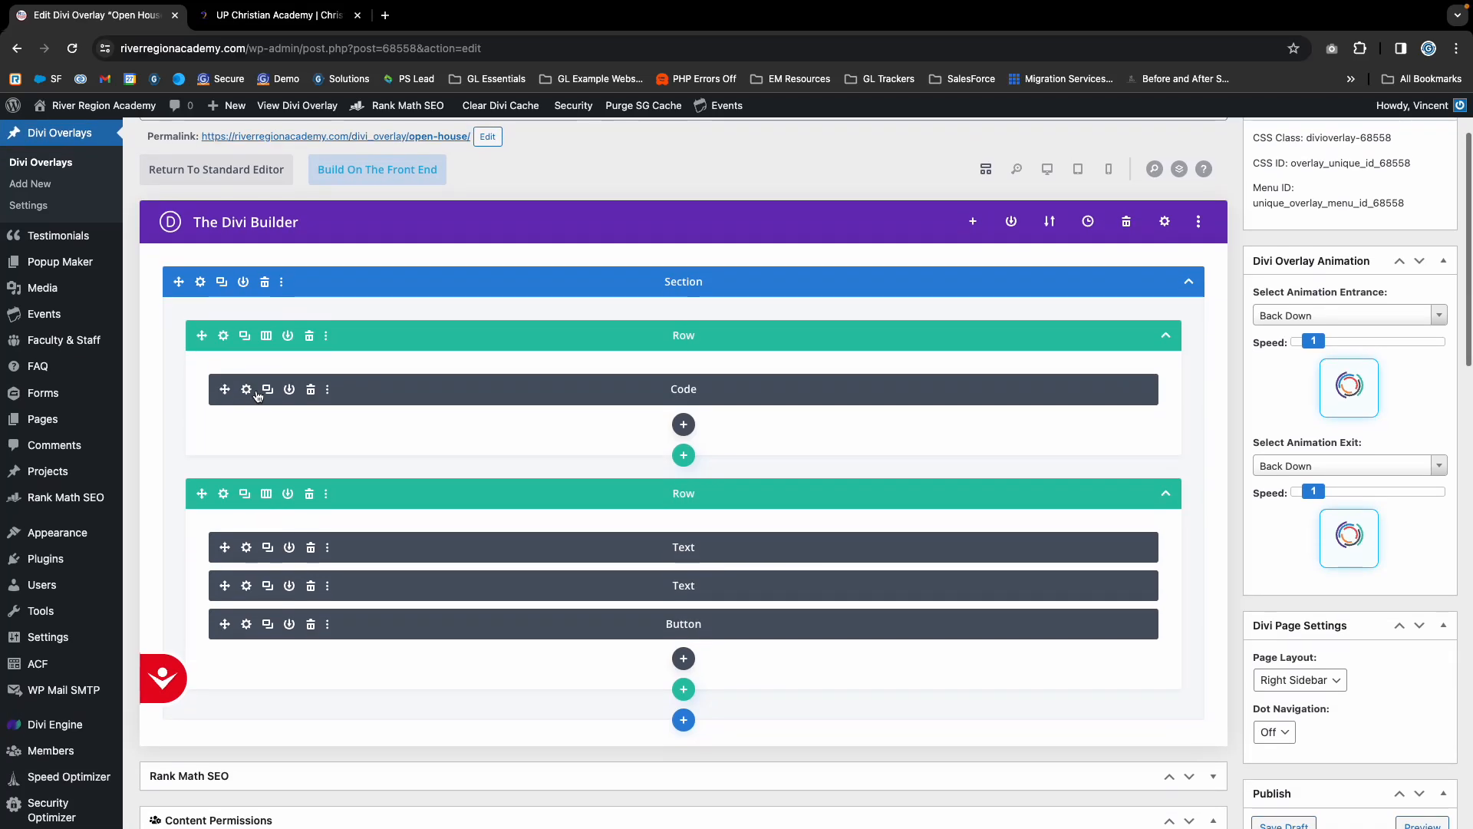
pyautogui.scroll(1, 398, 398)
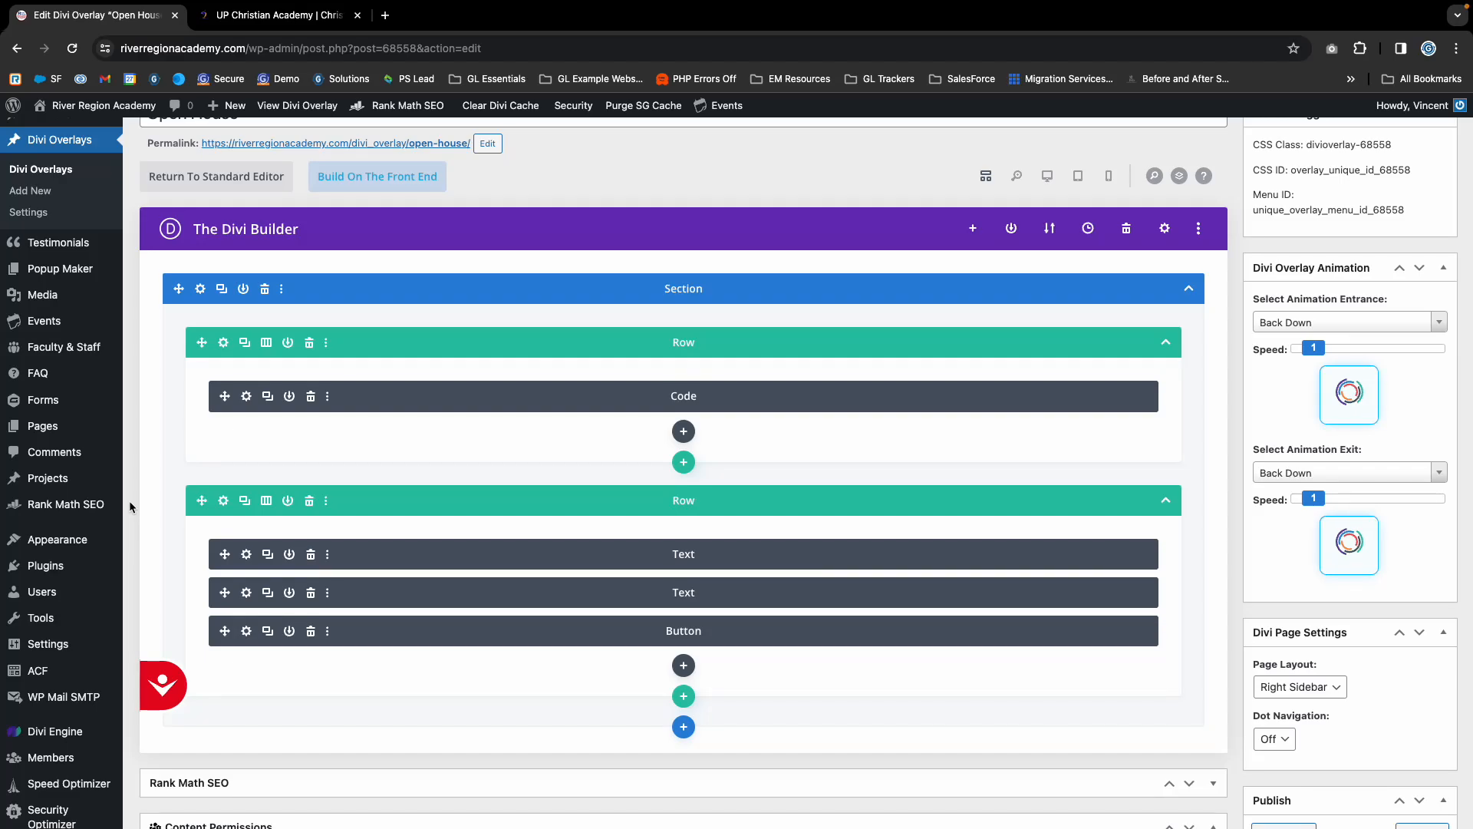
pyautogui.hotkey('ctrl', 'Left')
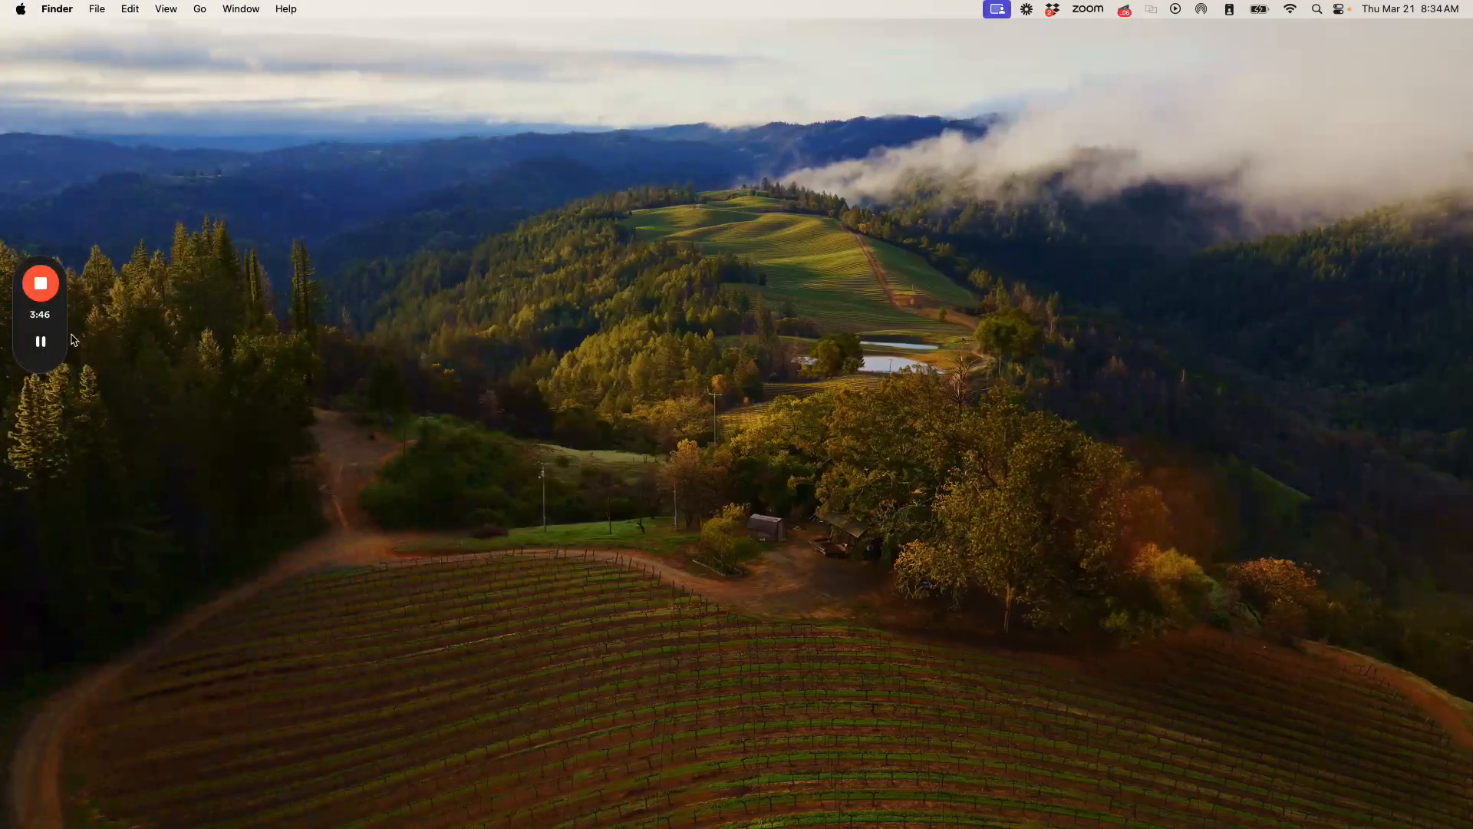
pyautogui.hotkey('ctrl', 'Right')
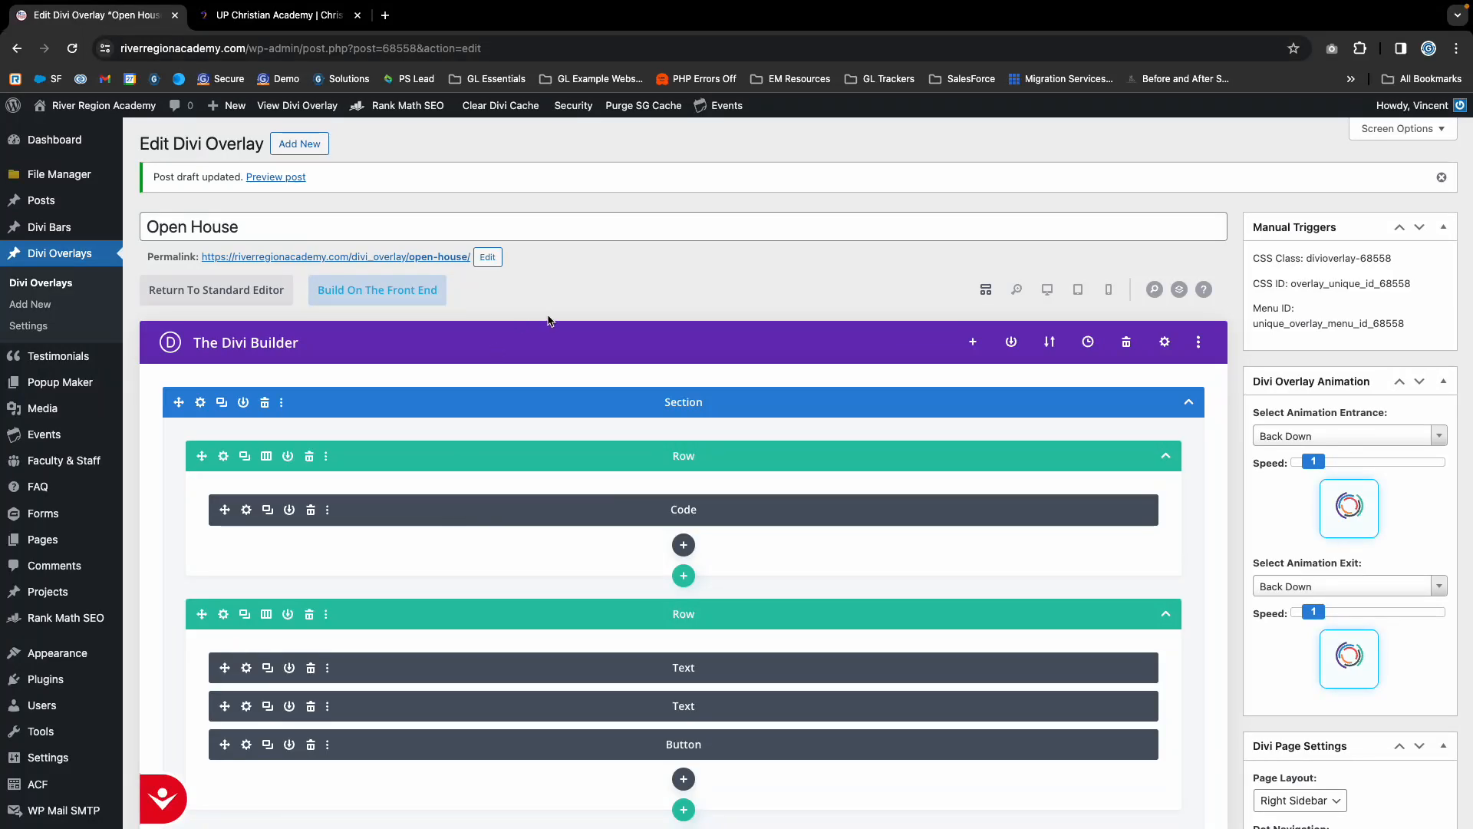
# Examine the close button's HTML and CSS in the first row's Code module, then close its settings.
pyautogui.click(247, 510)
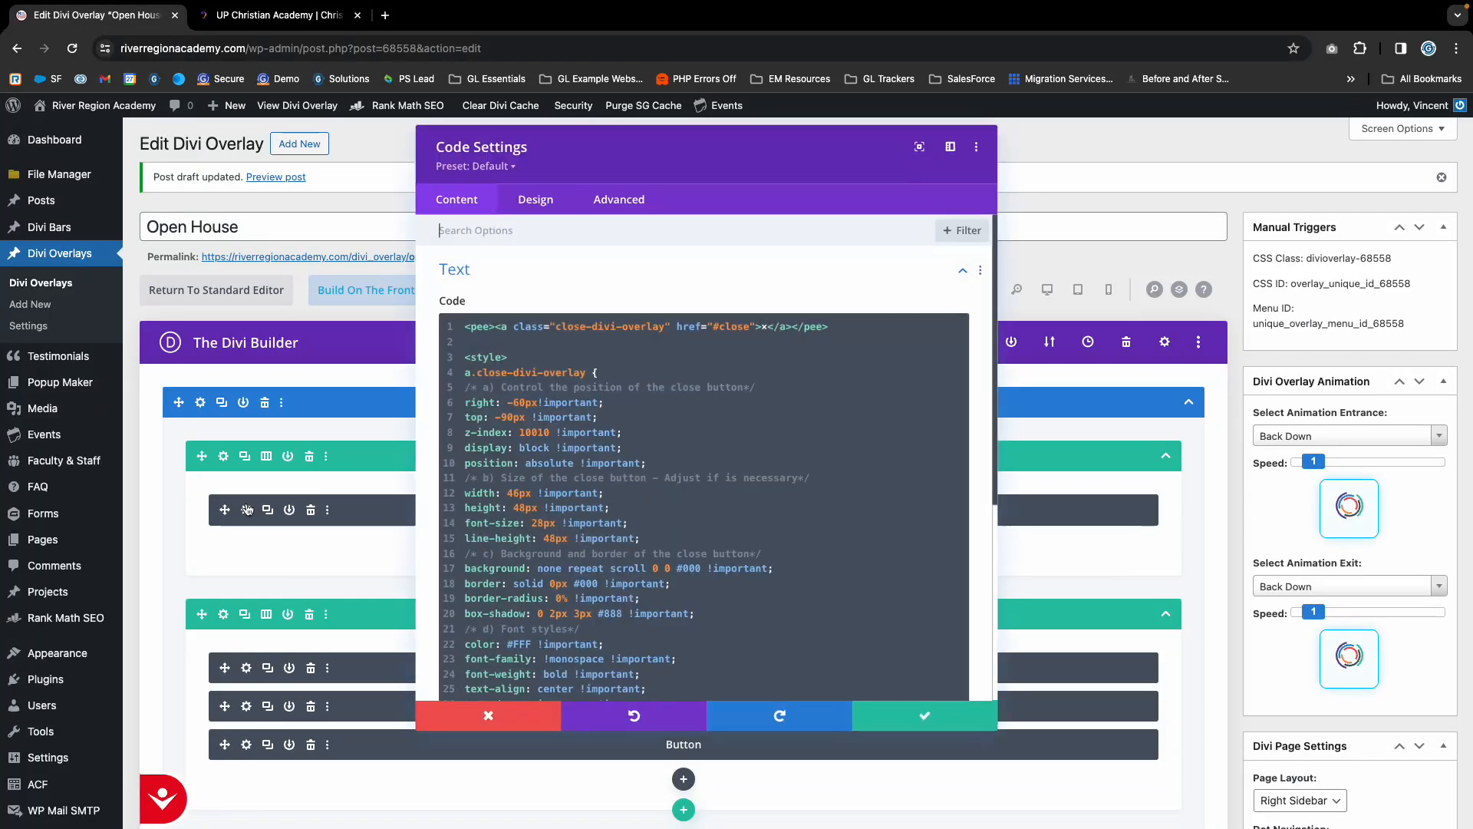
pyautogui.scroll(-3, 537, 395)
pyautogui.scroll(2, 530, 393)
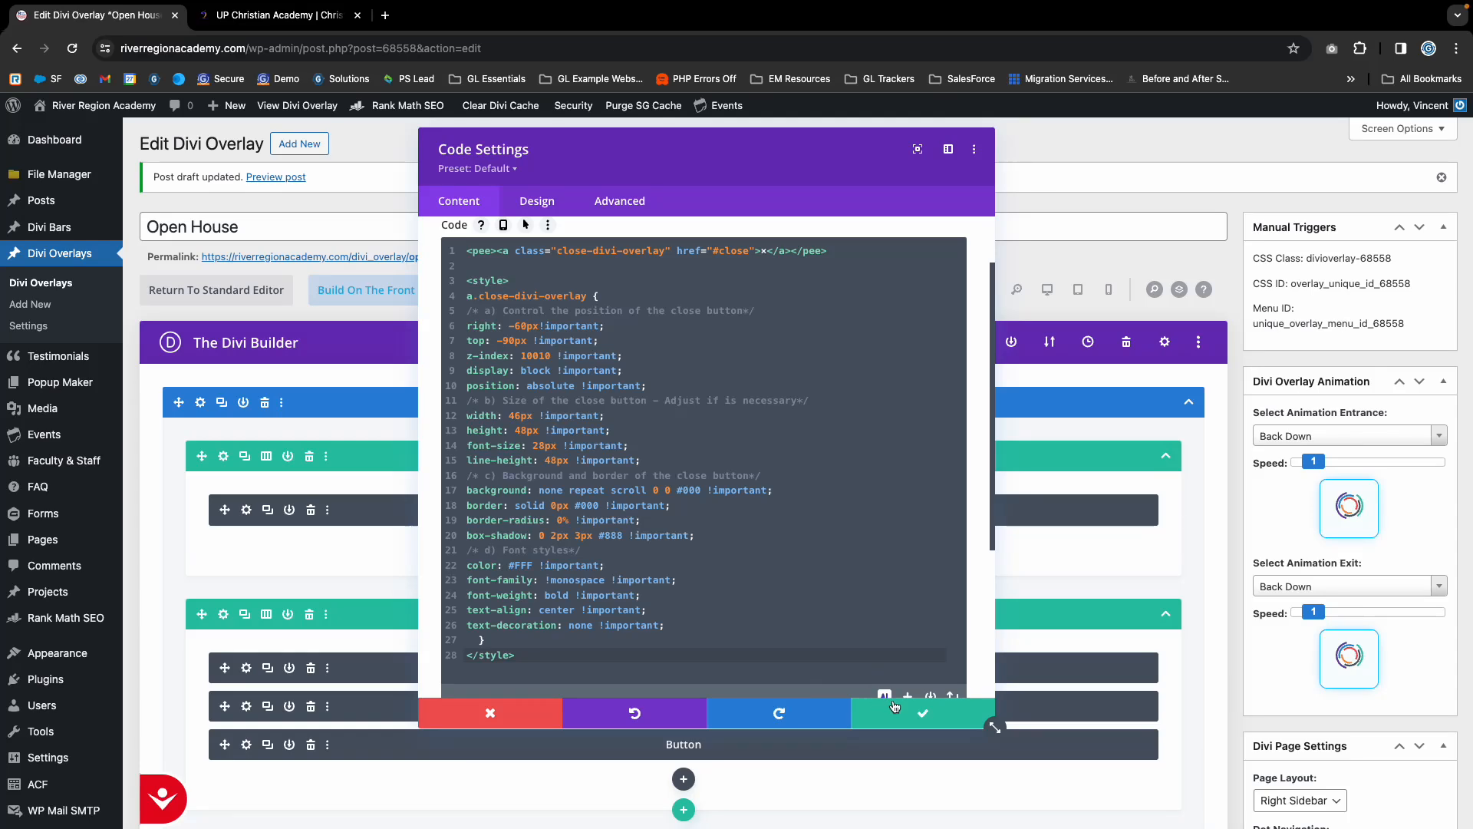
pyautogui.click(894, 710)
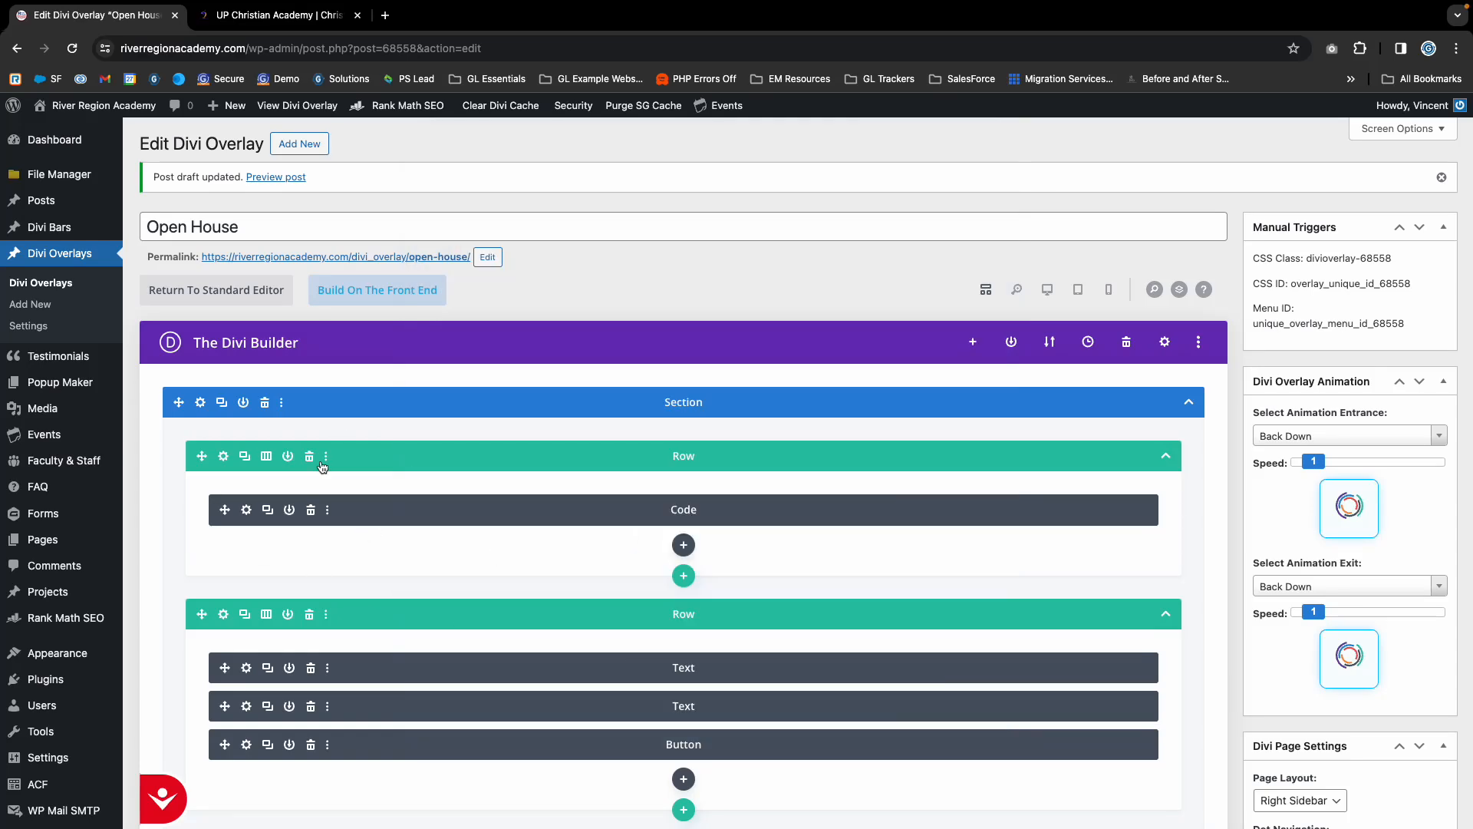
pyautogui.scroll(-3, 323, 467)
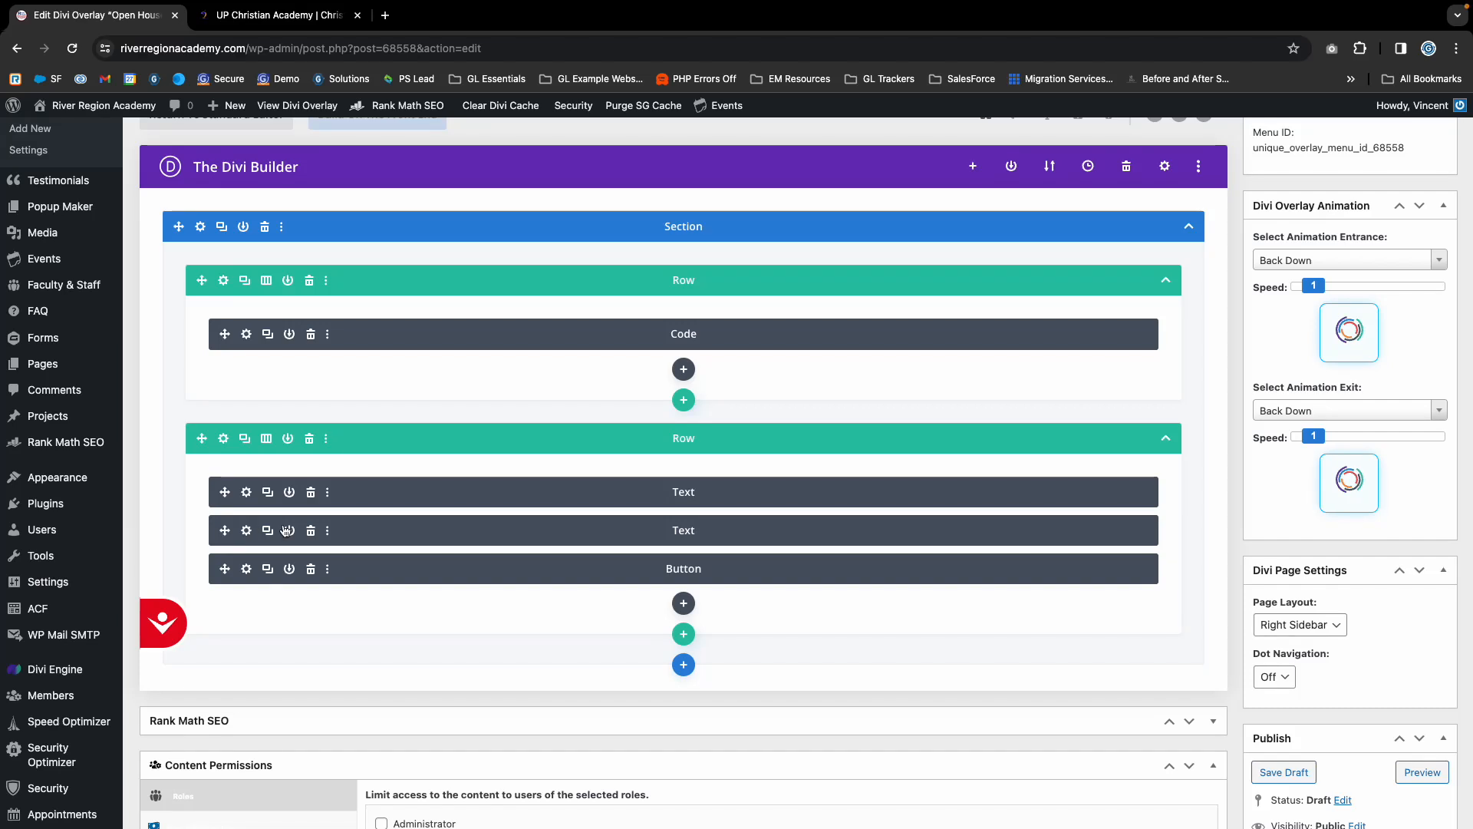
# Replace the heading in the second row's first Text module with "Open House" and save the module.
pyautogui.click(246, 492)
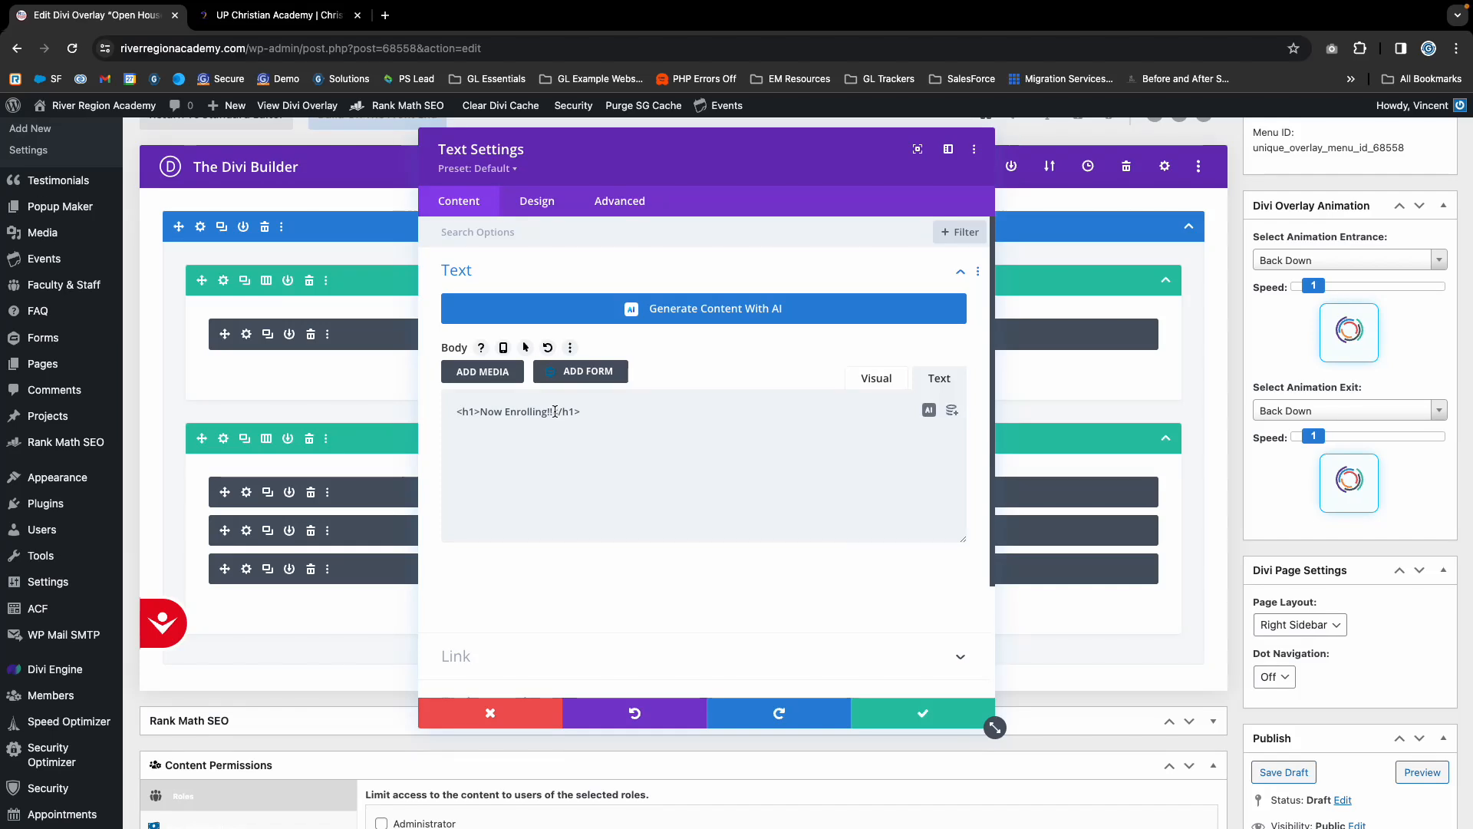
pyautogui.moveTo(554, 412); pyautogui.dragTo(473, 415)
pyautogui.write('Open ')
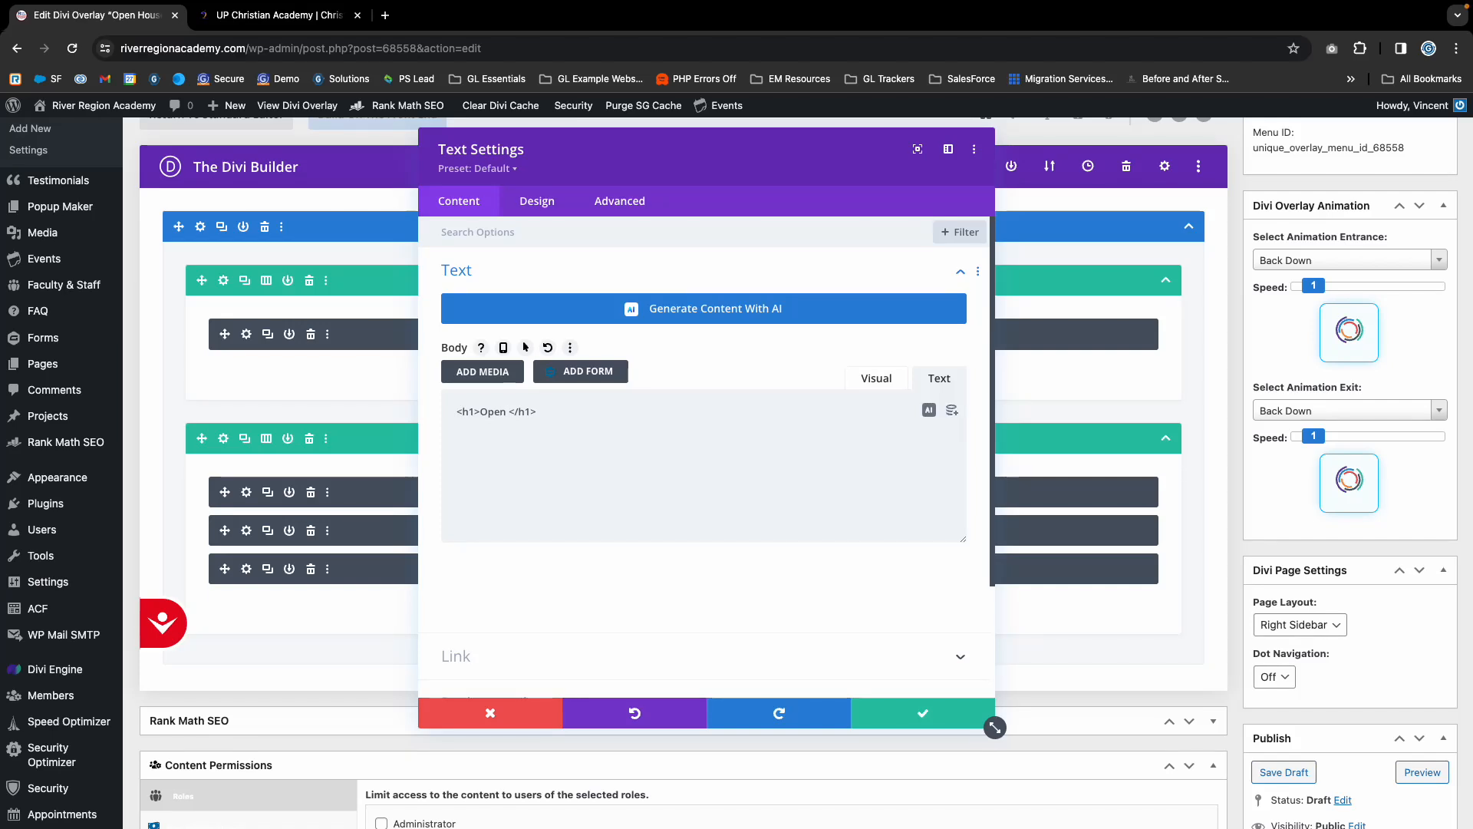
pyautogui.write('House')
pyautogui.click(921, 713)
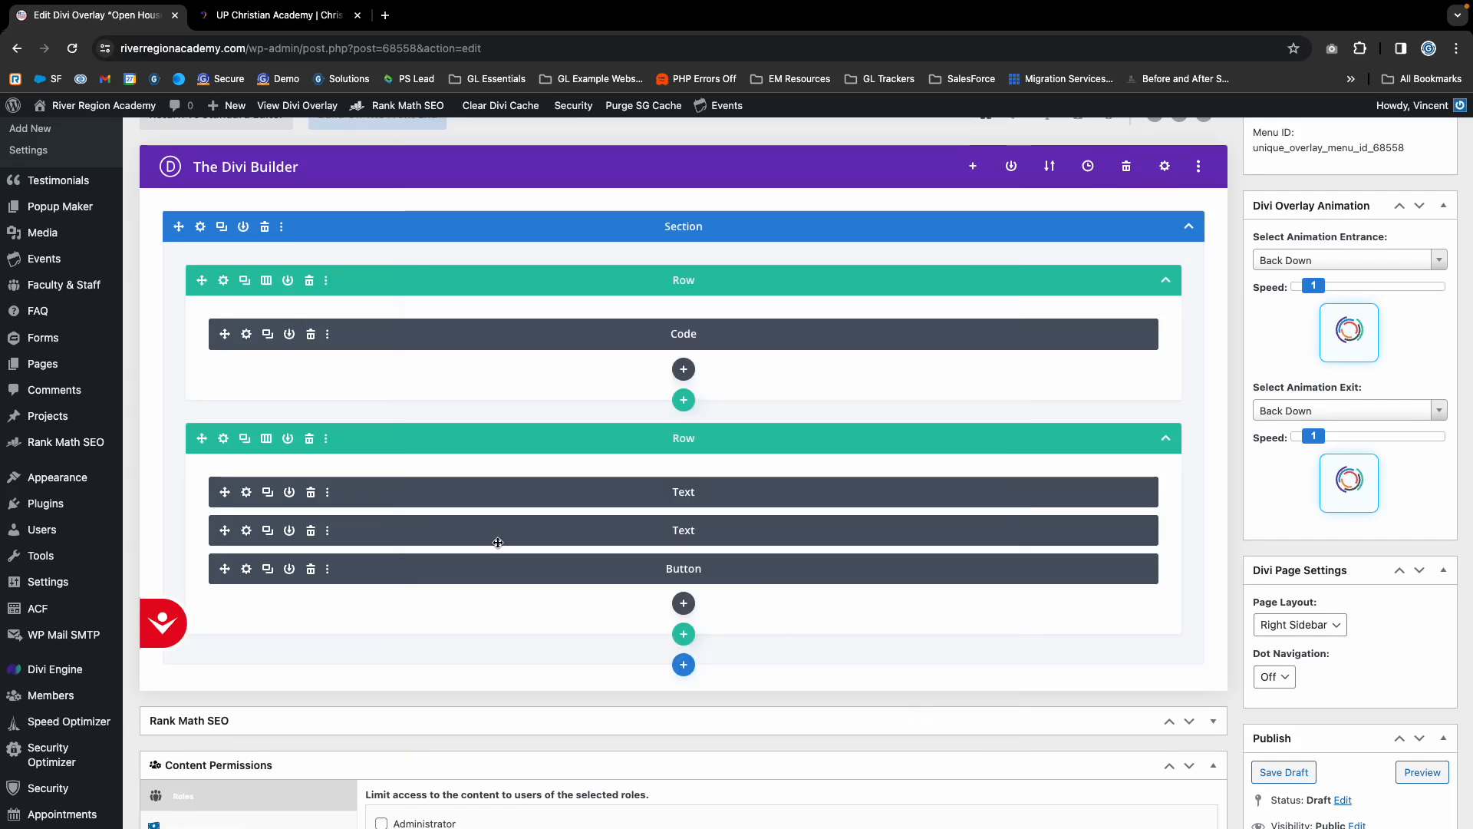
# Replace the bold line in the second Text module with "We're holding an open house on March 25th at 5 PM!".
pyautogui.click(247, 531)
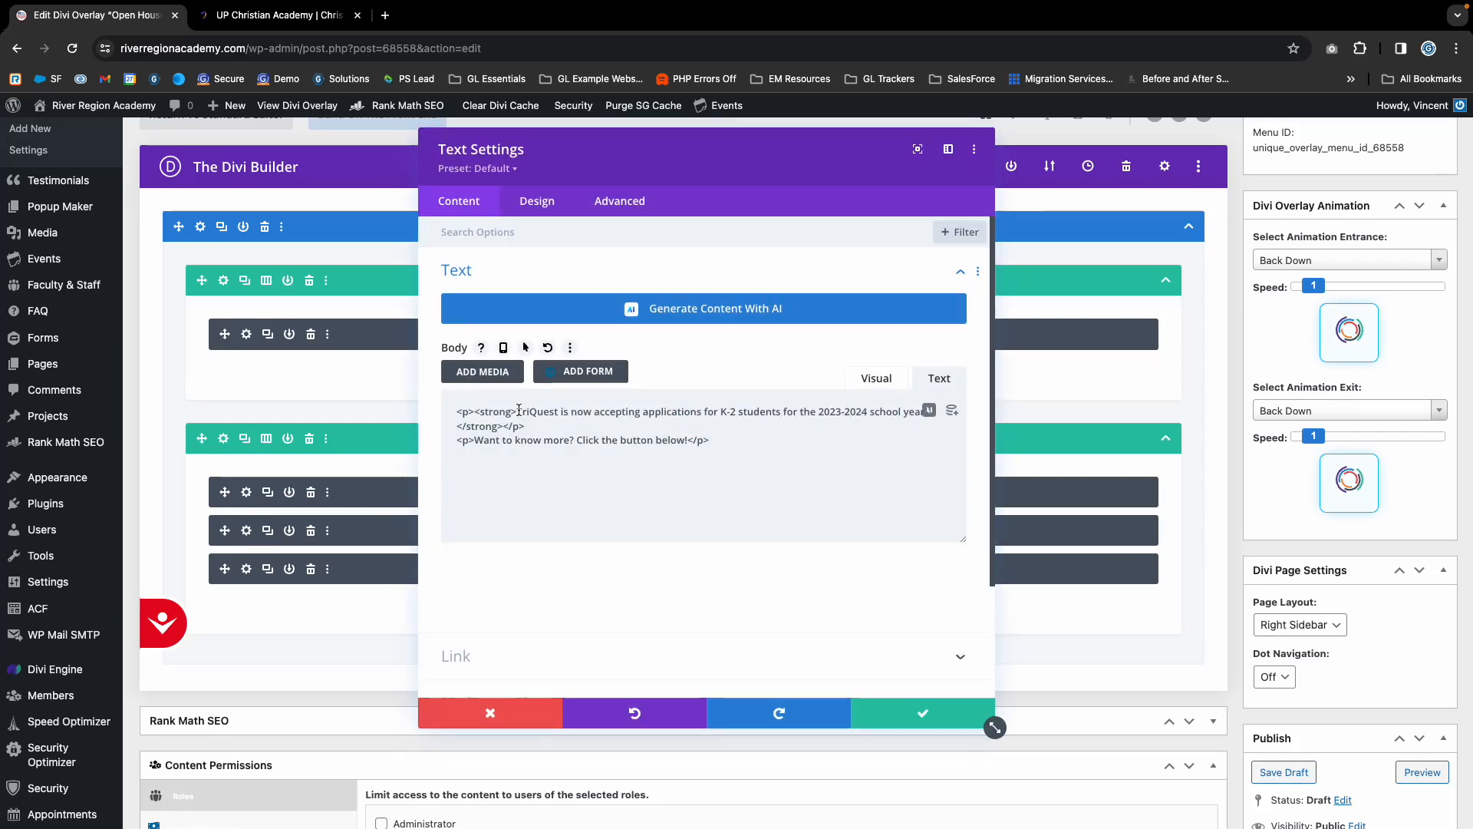
pyautogui.moveTo(517, 411); pyautogui.dragTo(910, 415)
pyautogui.click(887, 379)
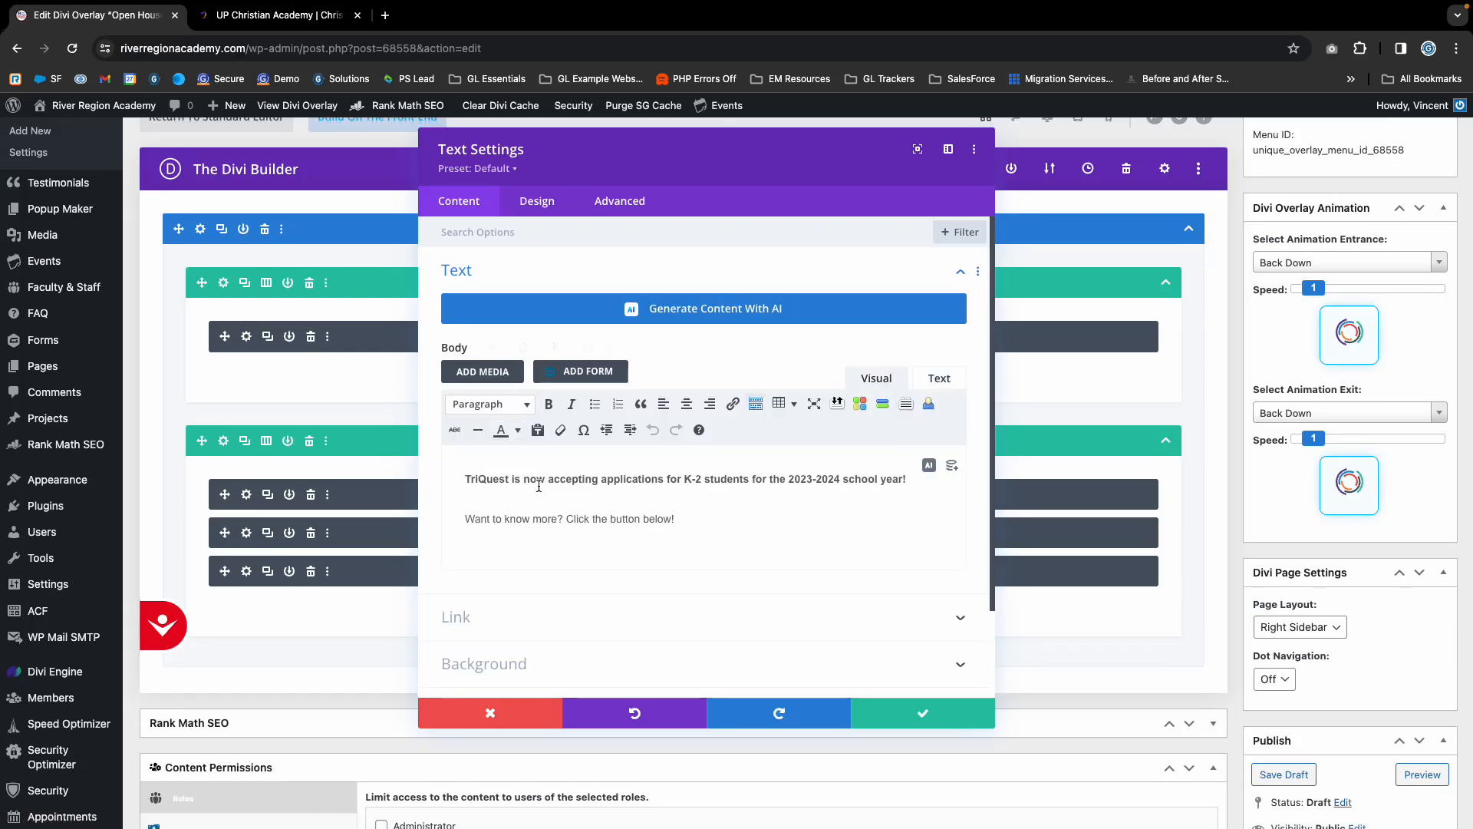
pyautogui.doubleClick(487, 479)
pyautogui.click(487, 479)
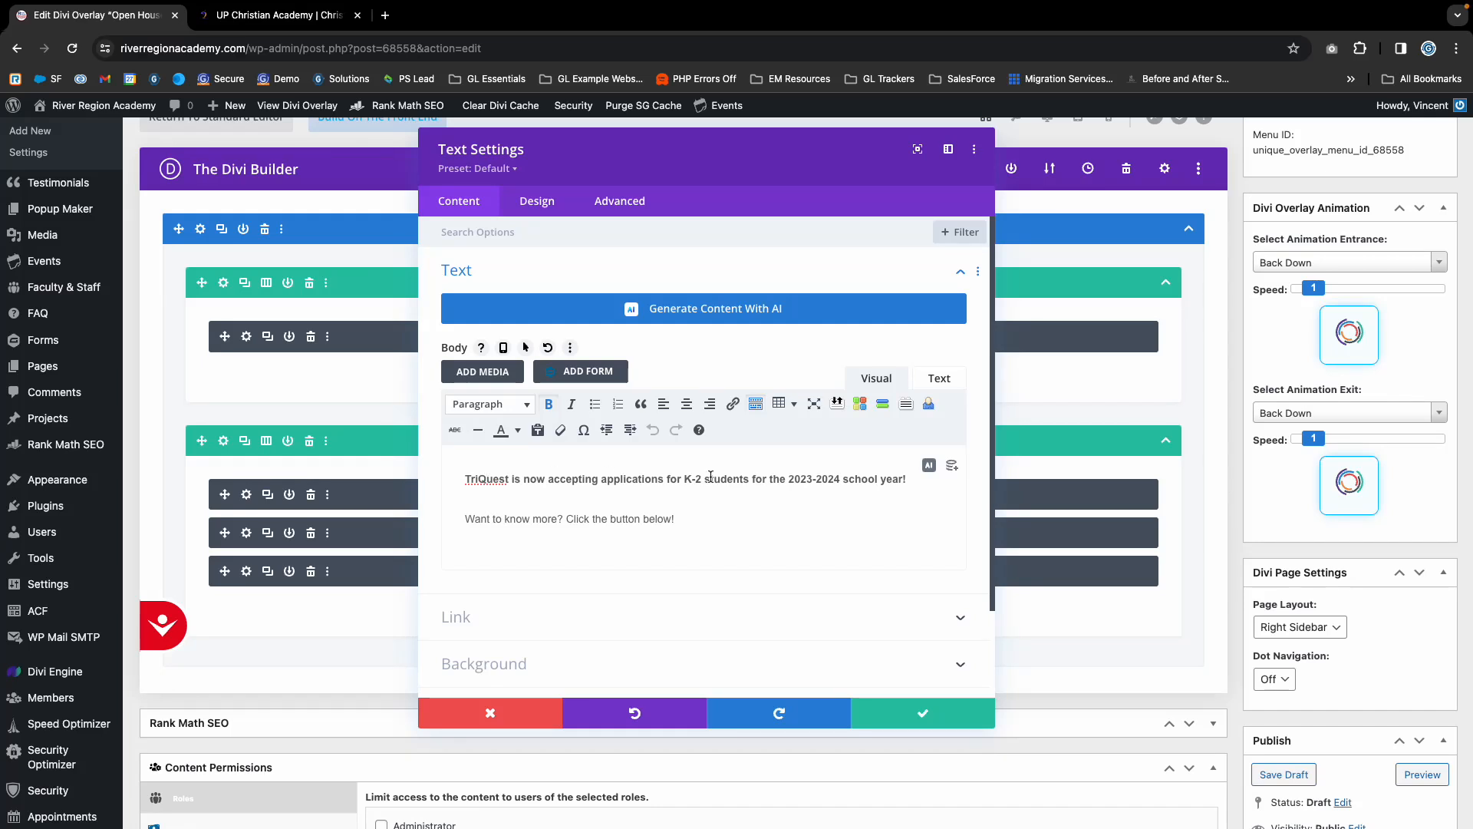
pyautogui.moveTo(907, 478); pyautogui.dragTo(461, 479)
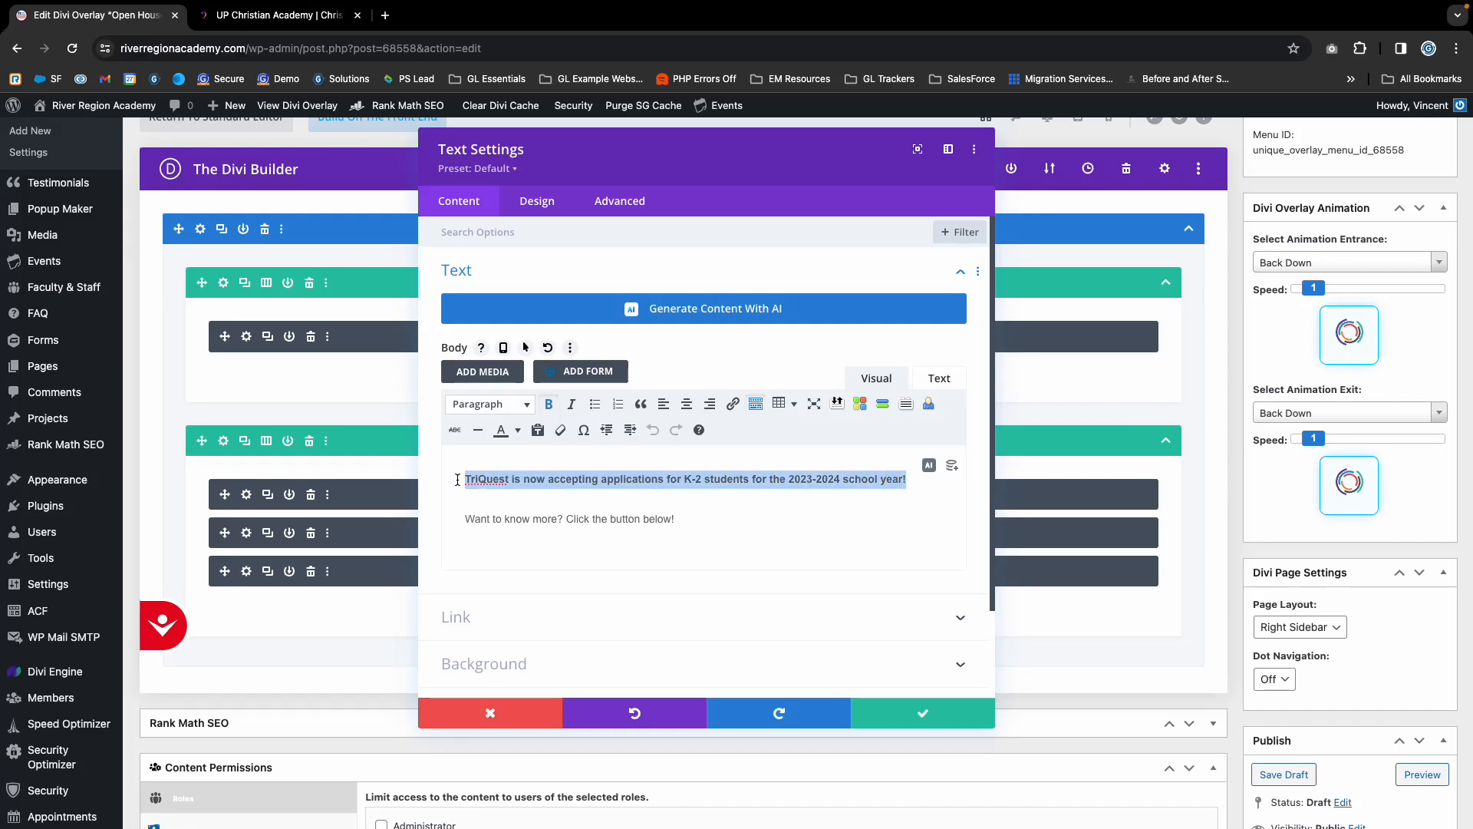
pyautogui.write("We're holding")
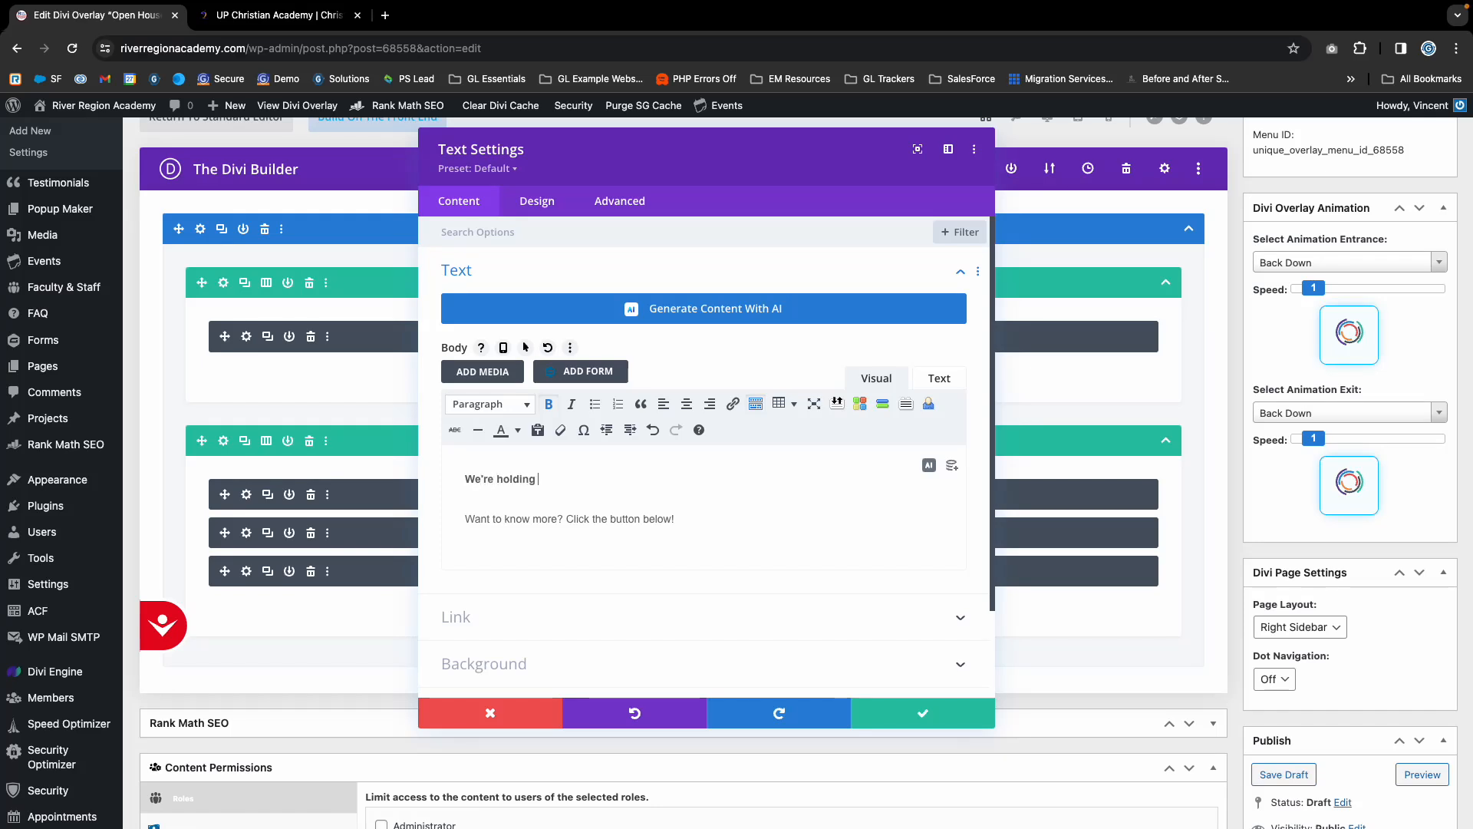
pyautogui.write(' an open house on')
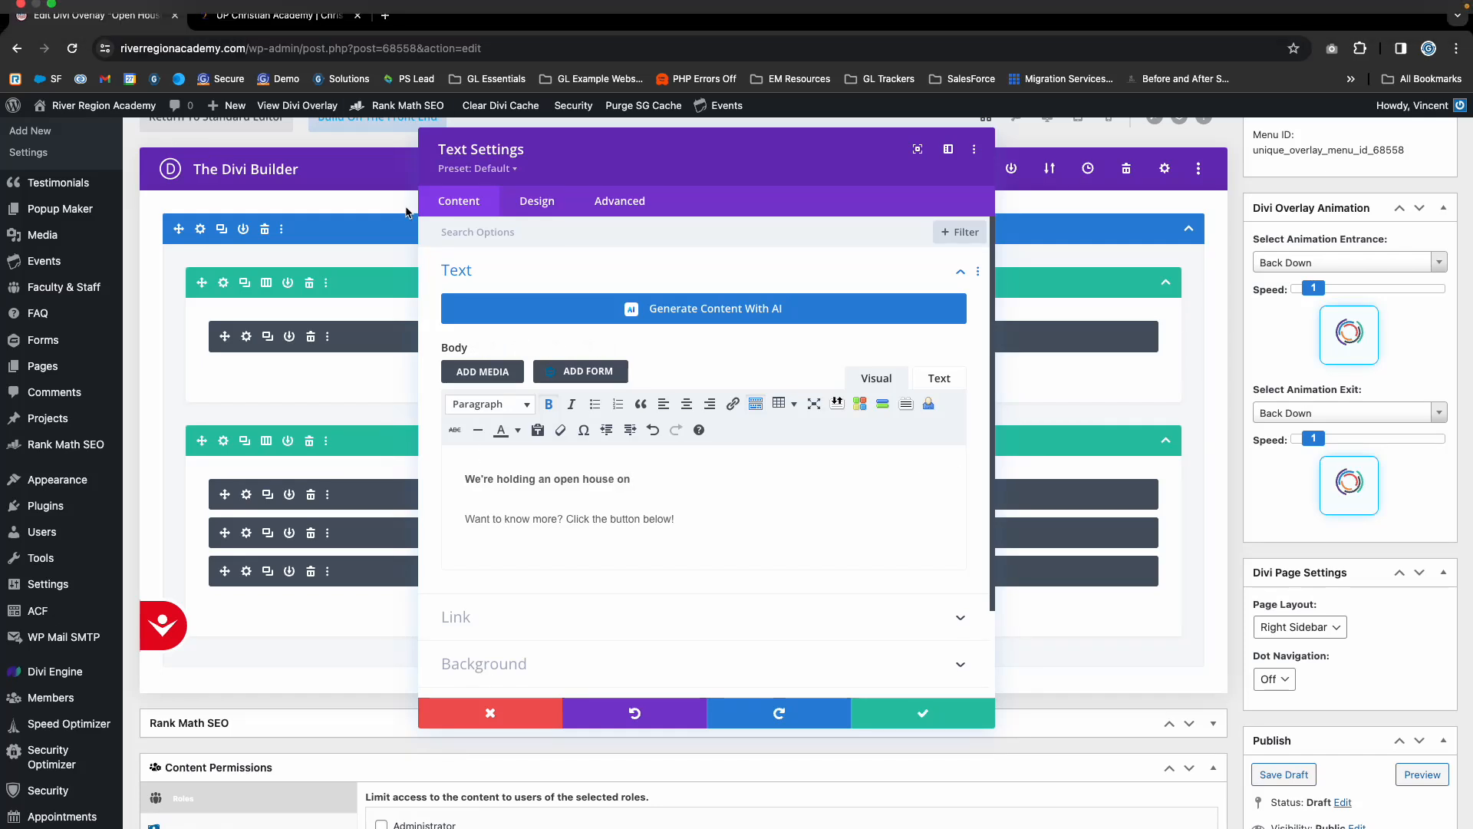
pyautogui.write(' March 25th at')
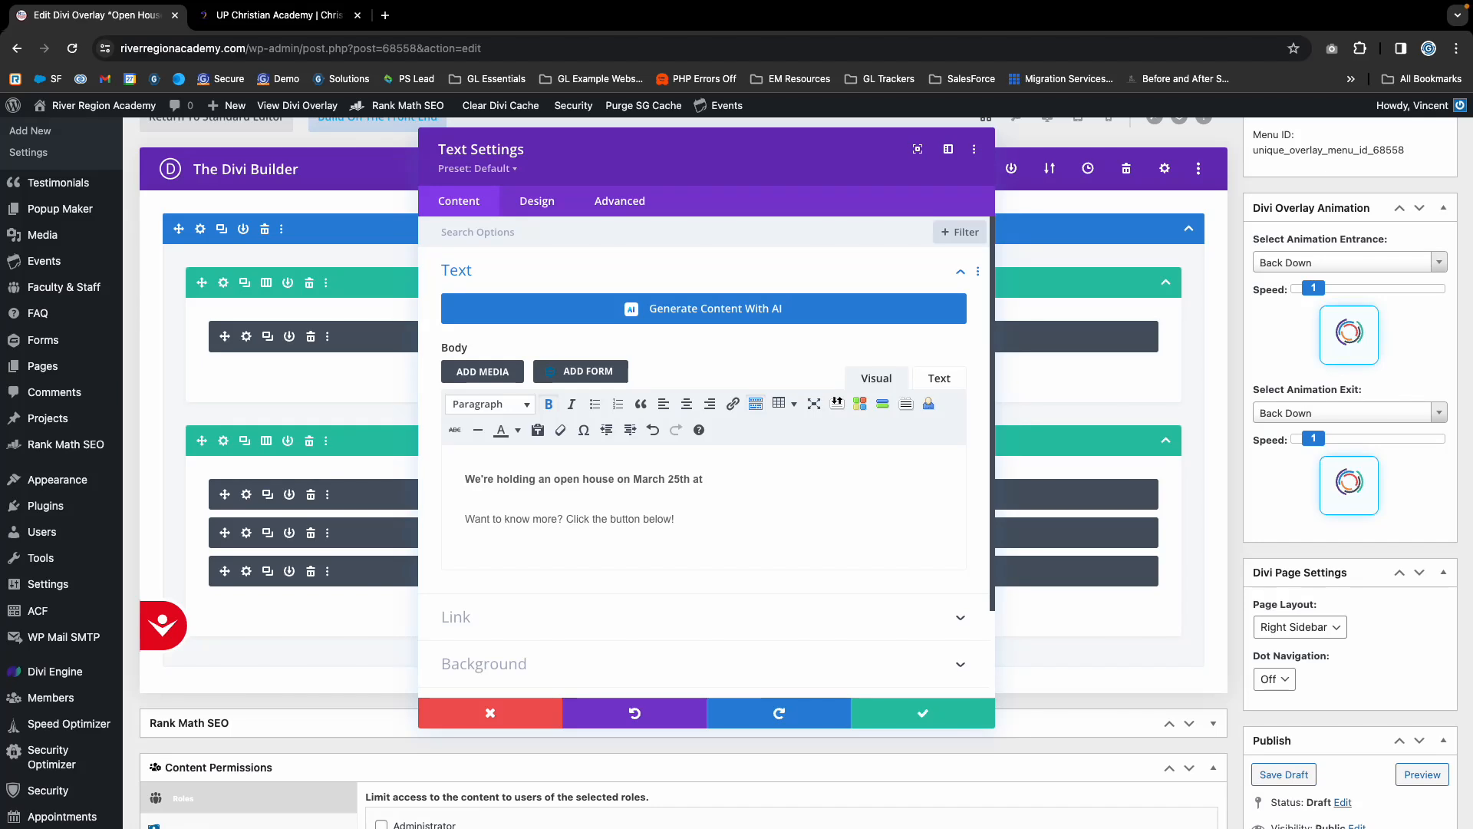
pyautogui.write('!')
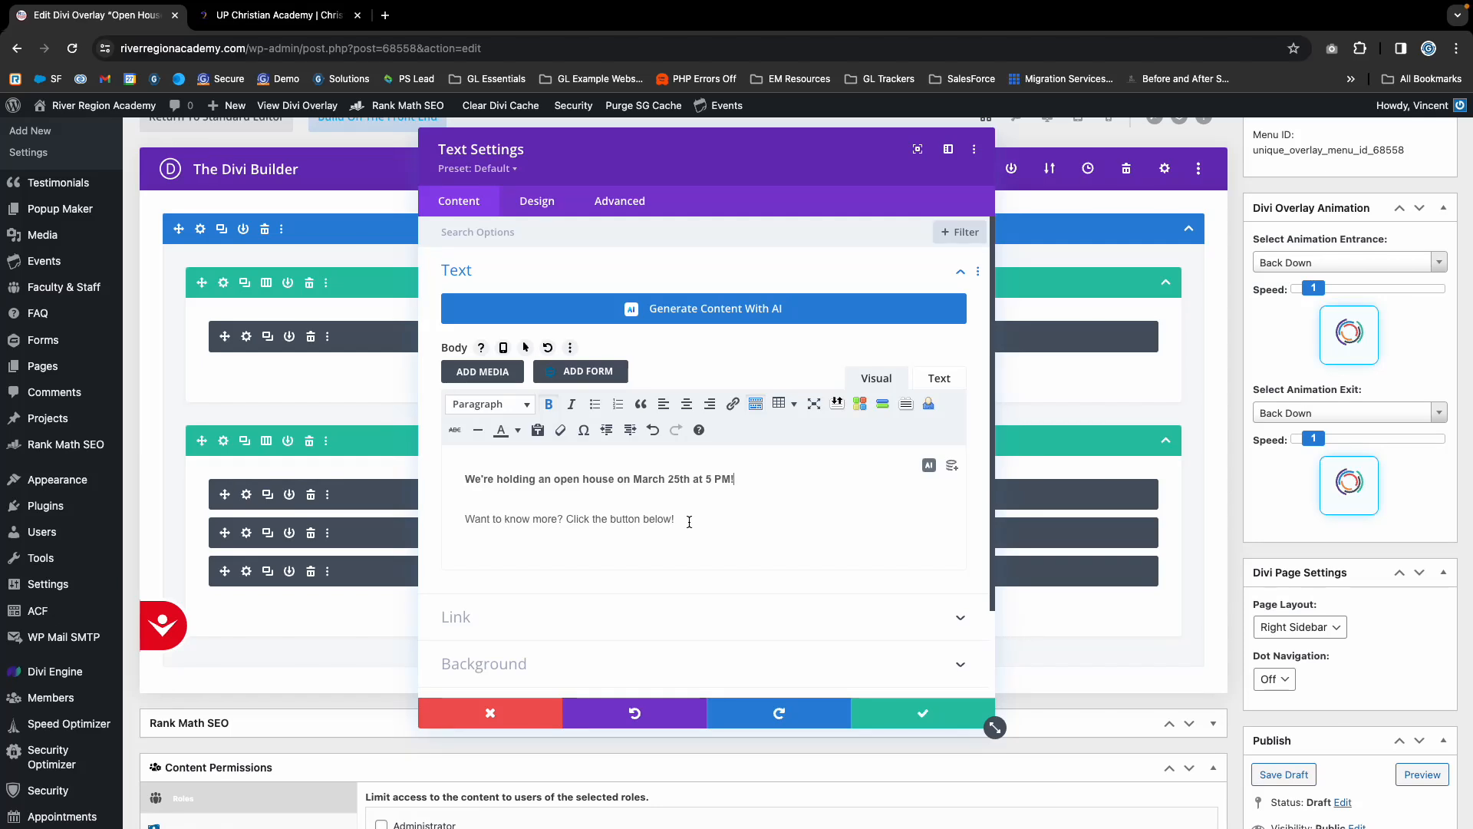
# Replace the paragraph below the bold line with "Interested? Click the button below to register!" and save the module.
pyautogui.moveTo(691, 523); pyautogui.dragTo(409, 528)
pyautogui.press('BackSpace')
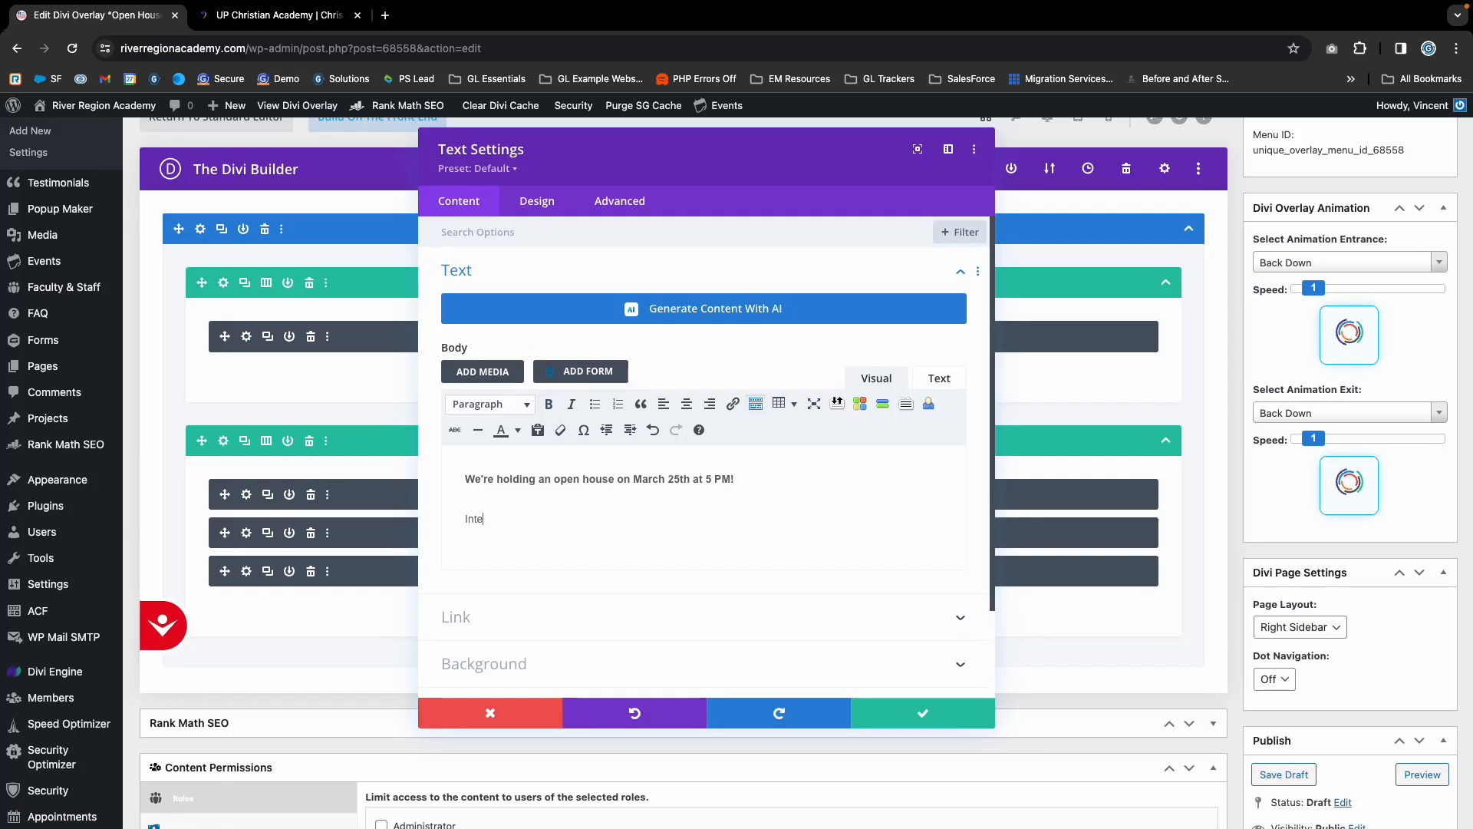
pyautogui.write('Interested? R')
pyautogui.write('lick the but')
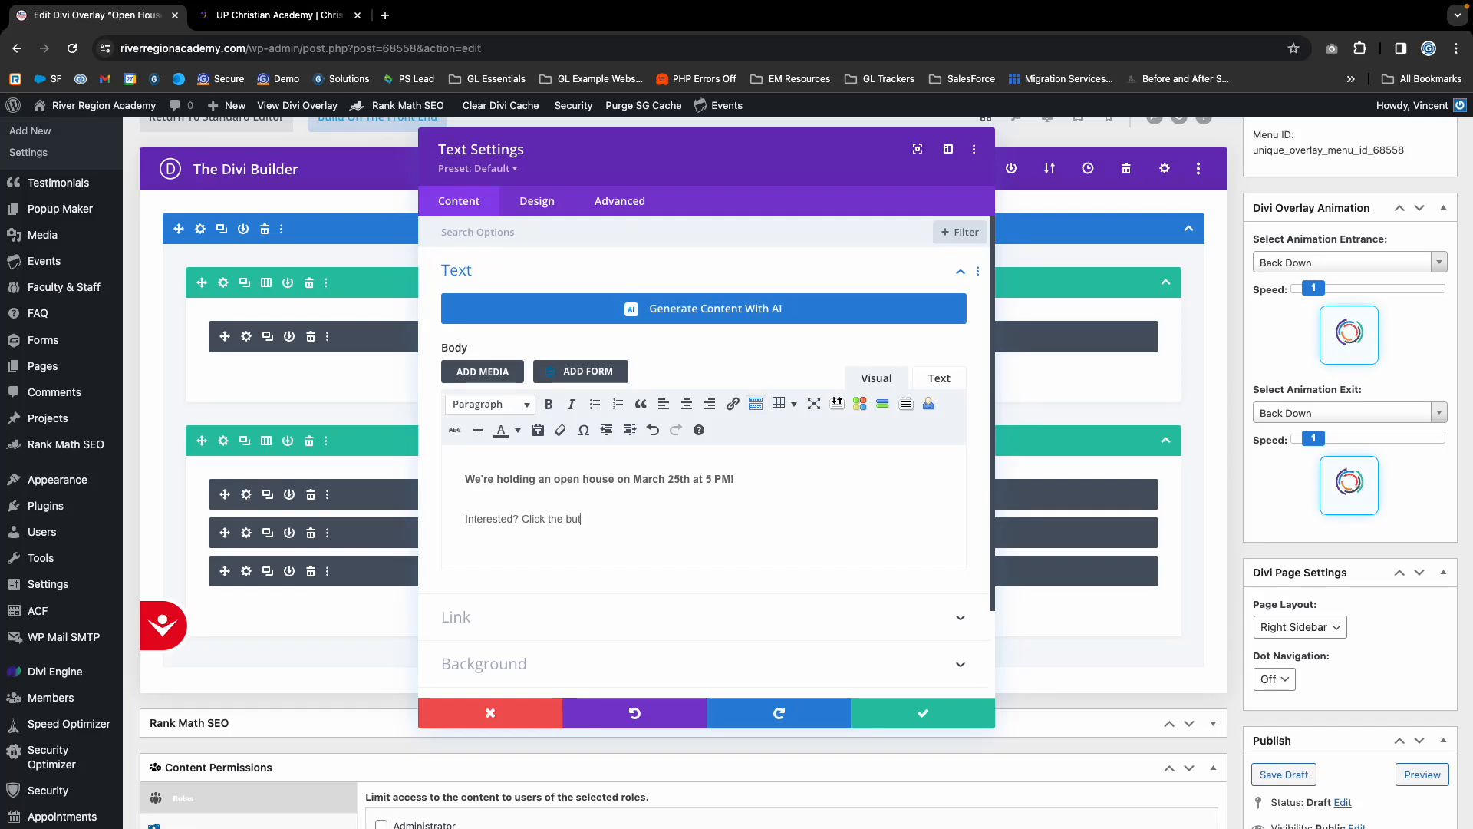
pyautogui.write('ton below to register!')
pyautogui.click(933, 710)
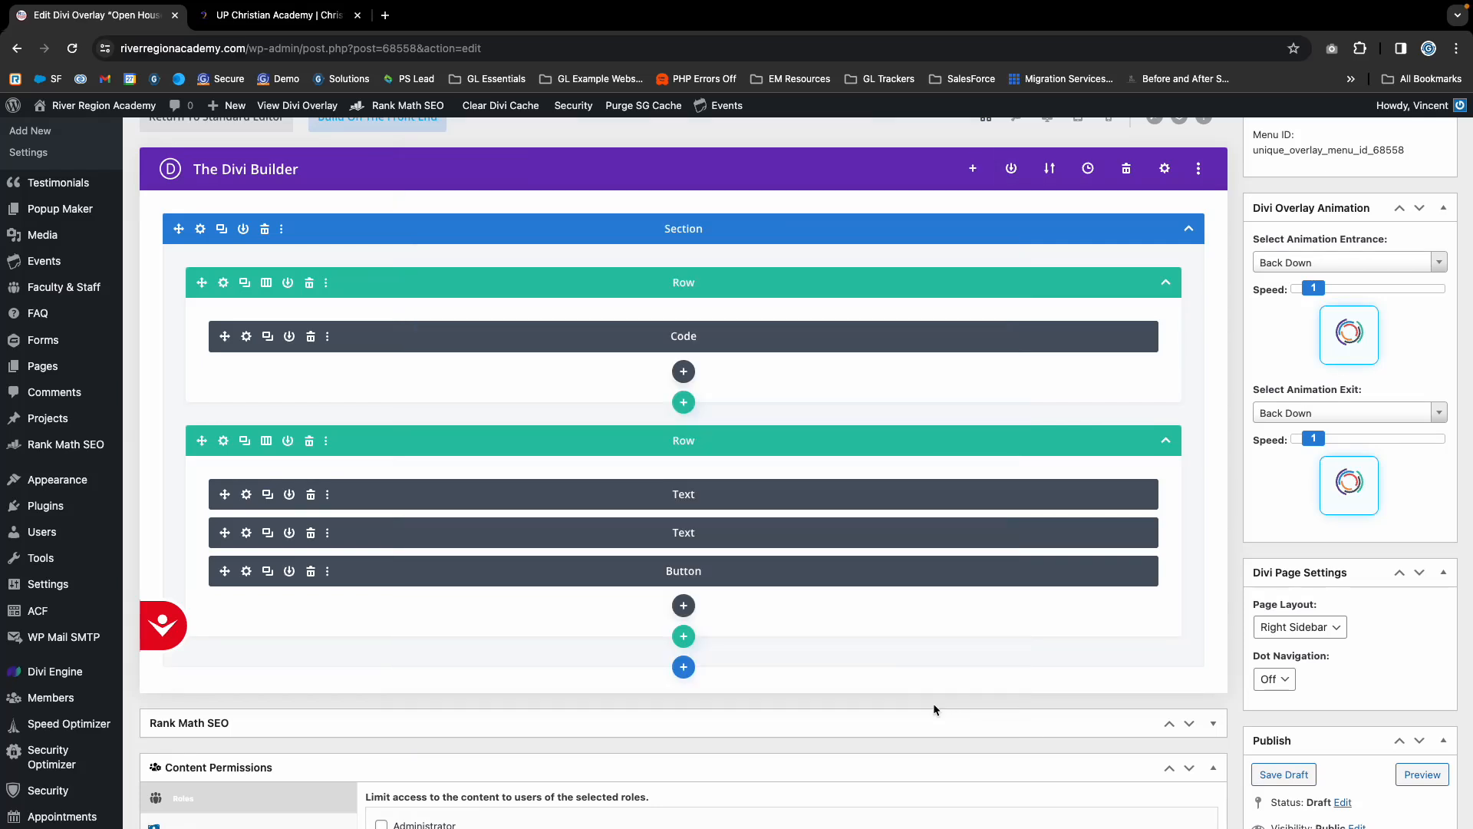
# Change the Button module's text to "Register Now".
pyautogui.click(246, 571)
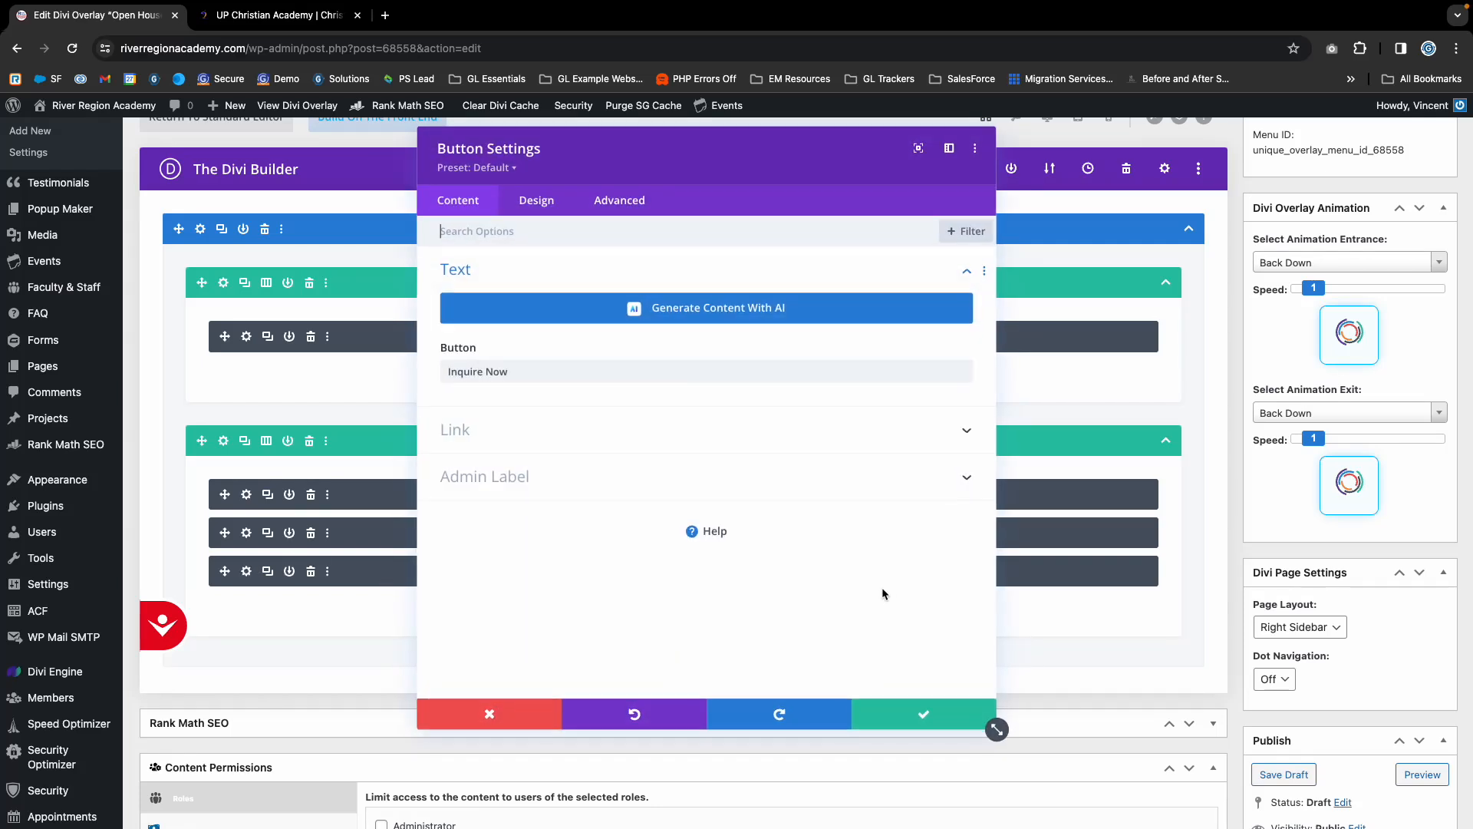
pyautogui.doubleClick(532, 373)
pyautogui.tripleClick(532, 373)
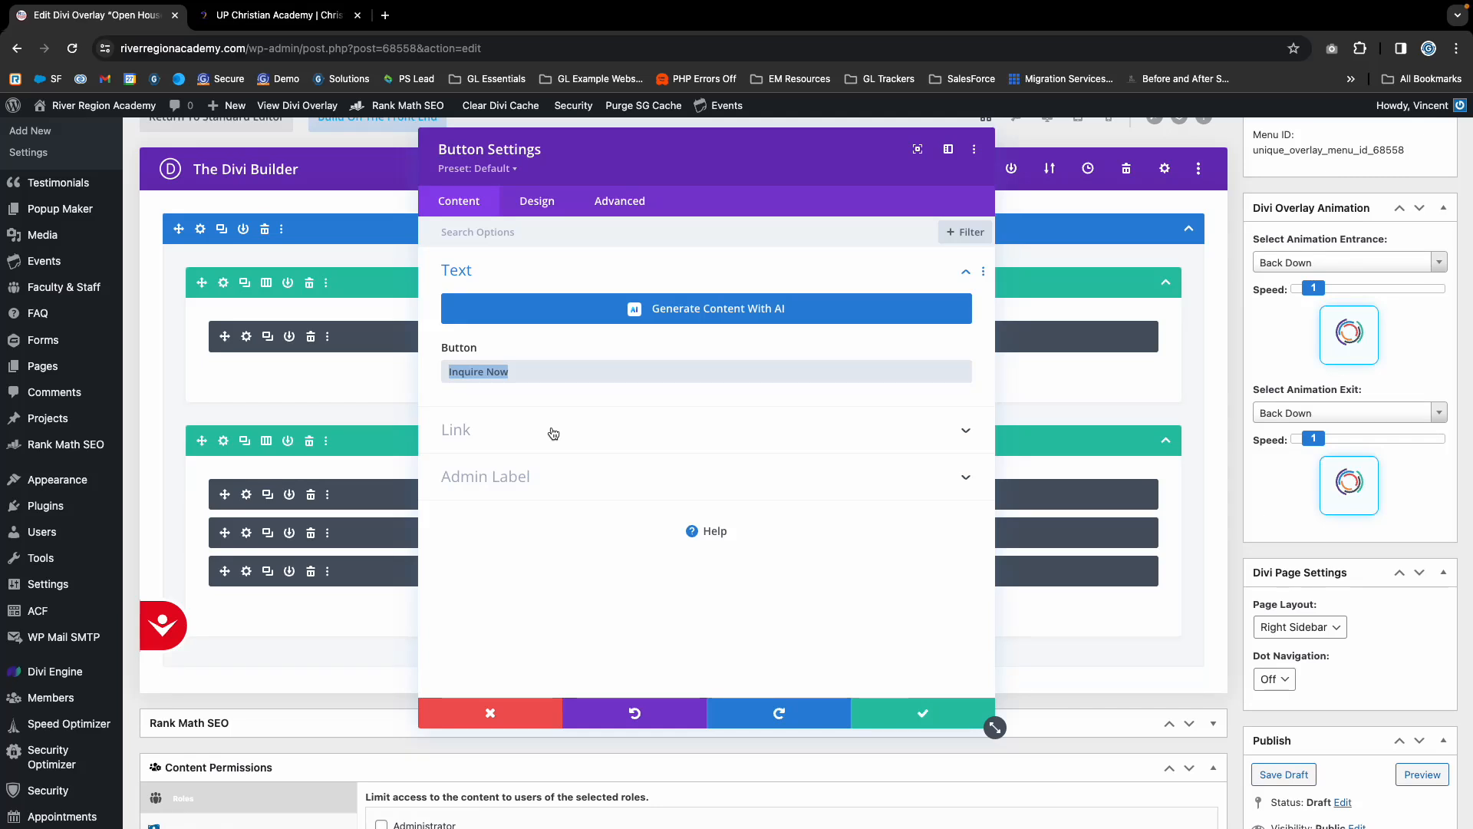
pyautogui.write('Register Now')
# Link the button to the Schedule a Tour page and save the Button module.
pyautogui.click(612, 445)
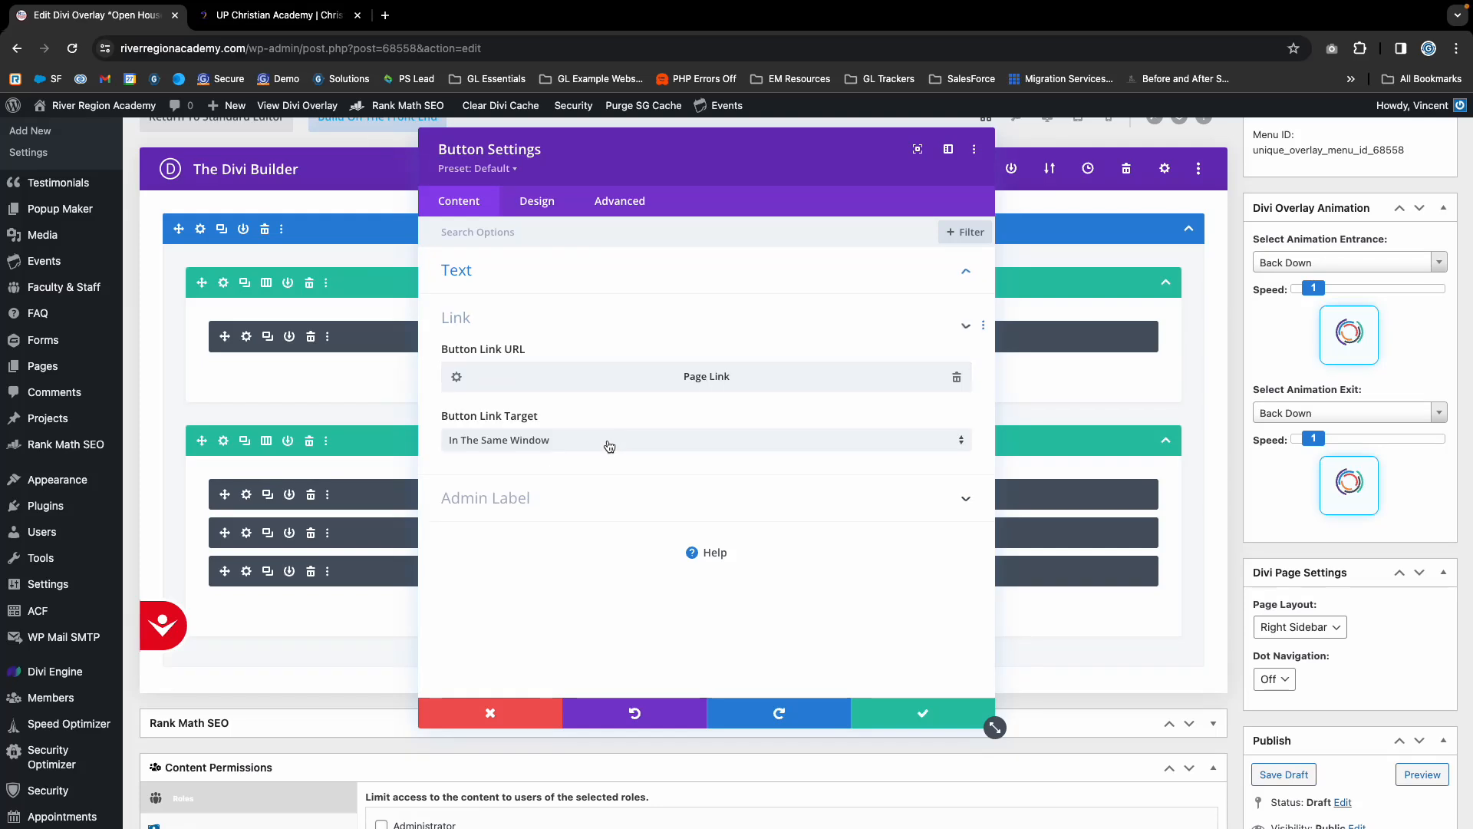
pyautogui.click(465, 389)
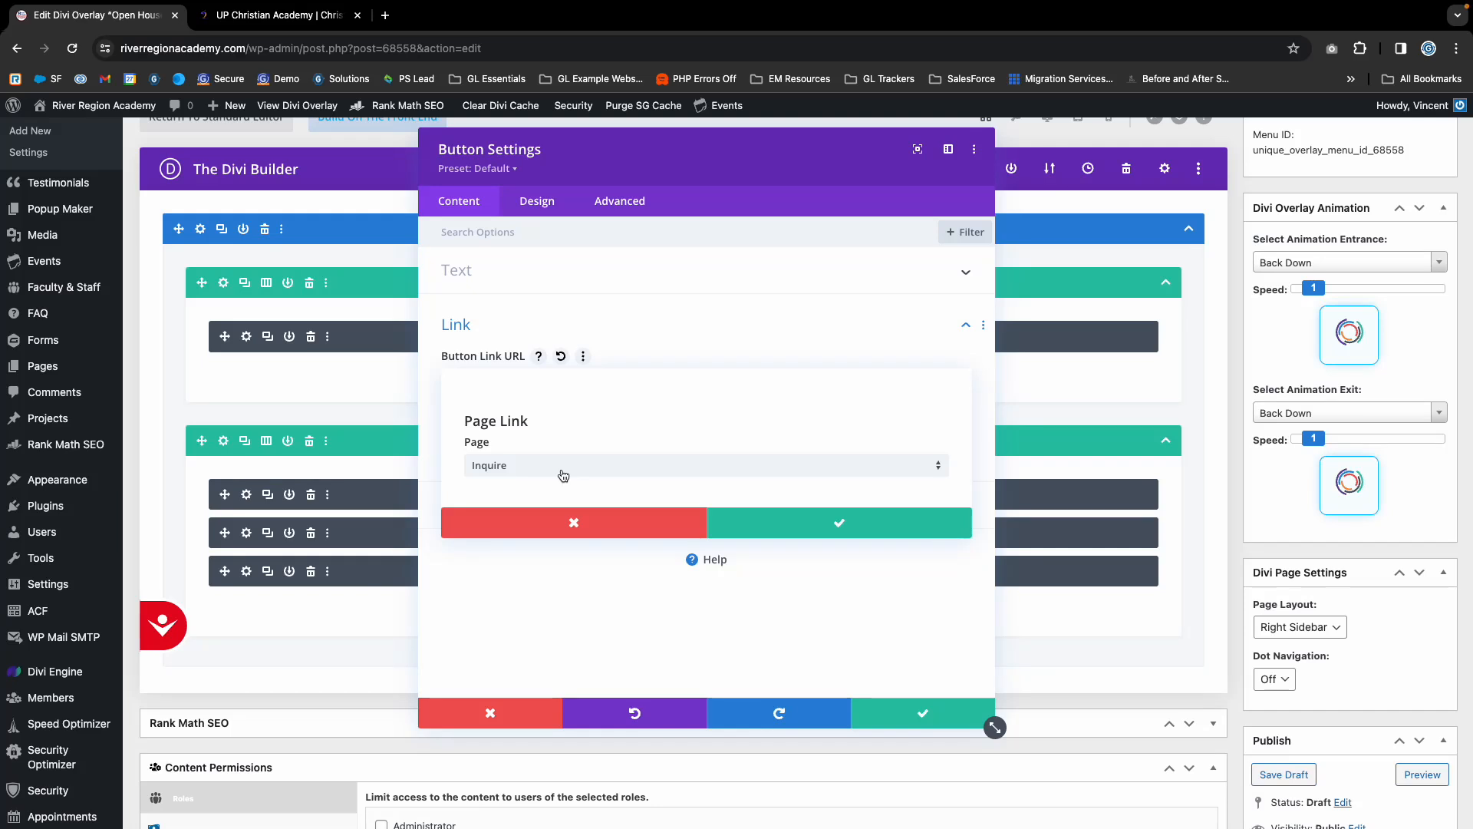
pyautogui.click(562, 475)
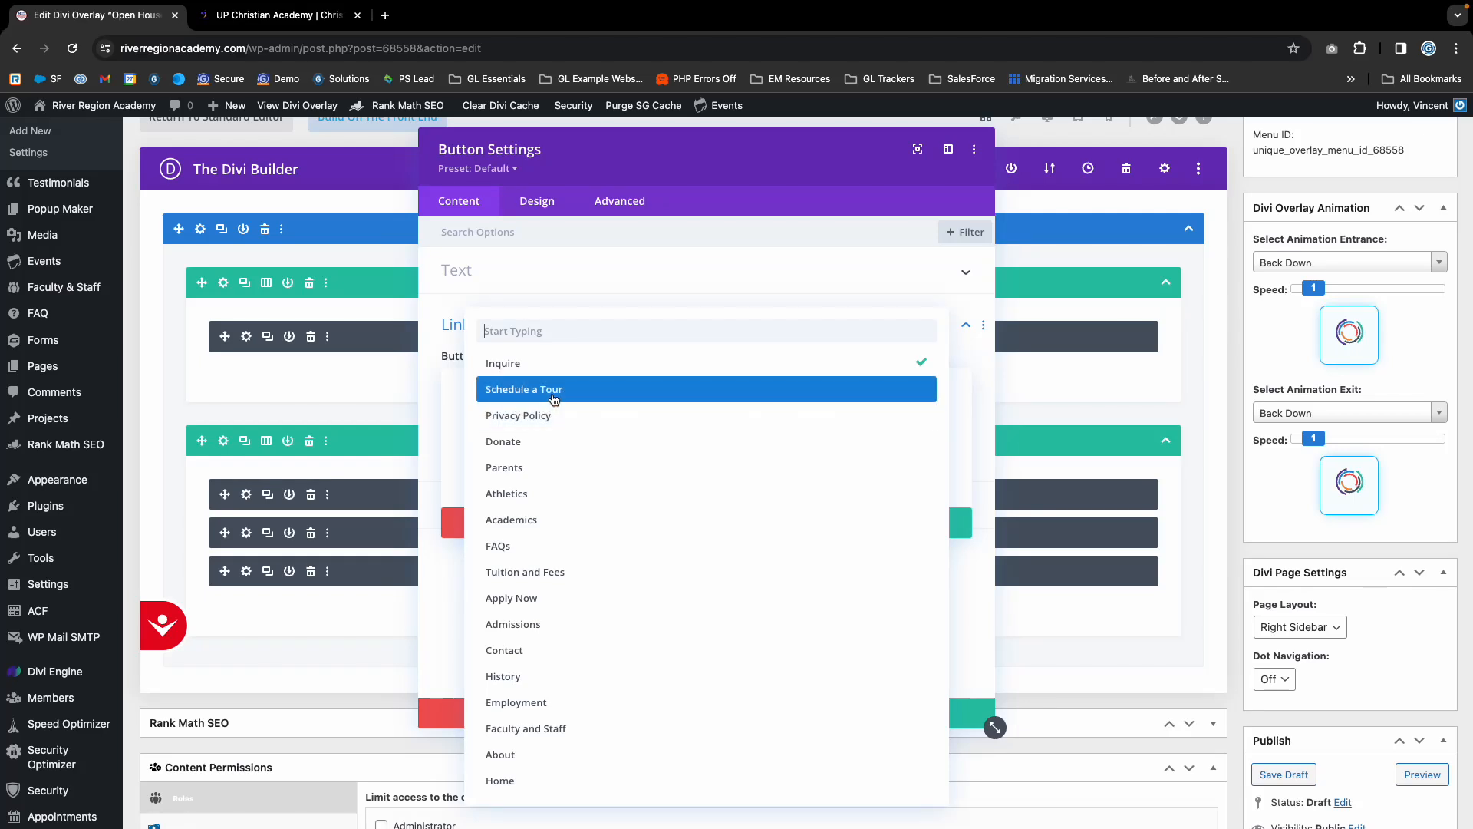
pyautogui.click(517, 394)
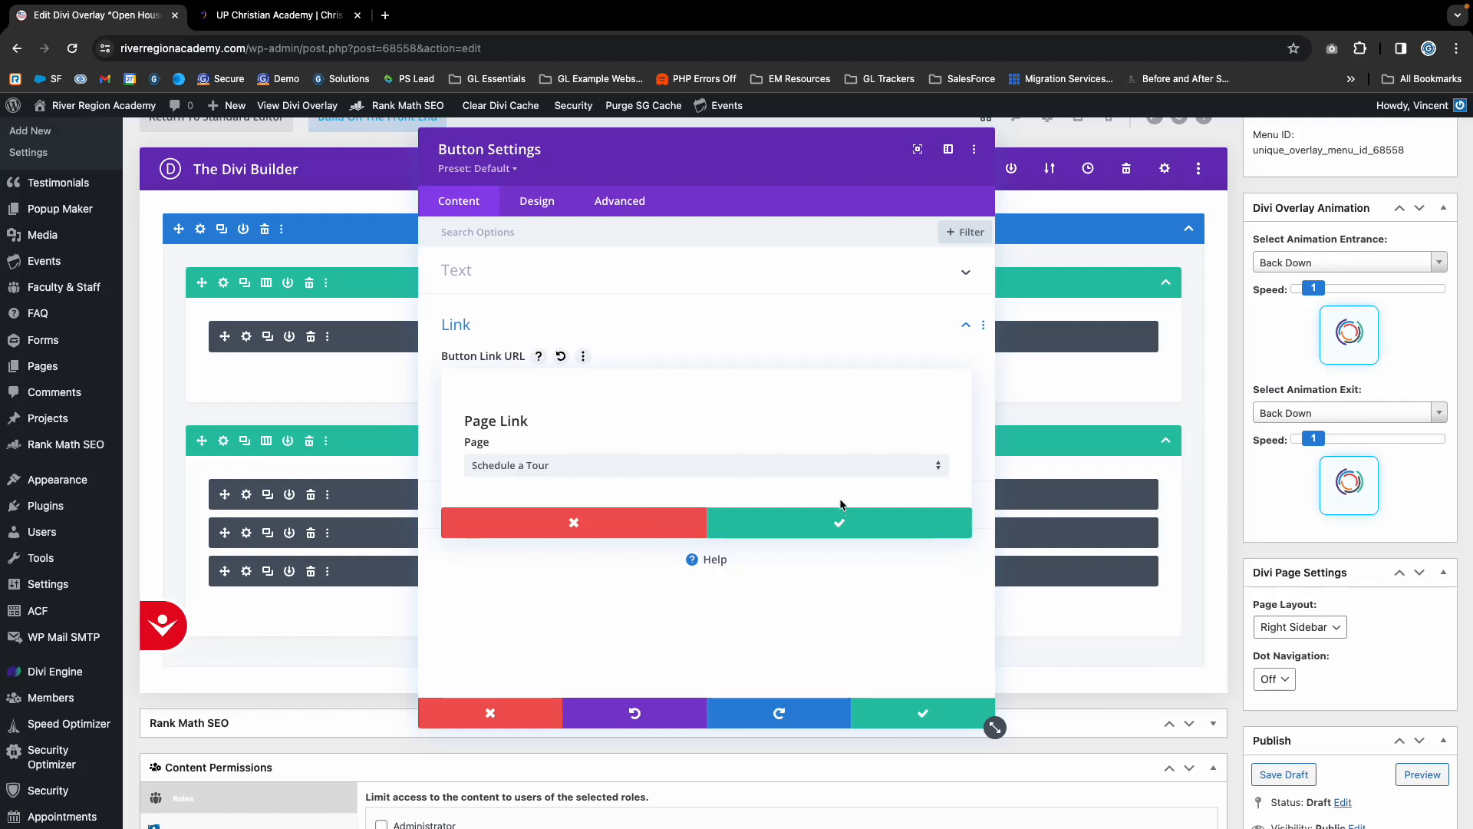
pyautogui.click(808, 521)
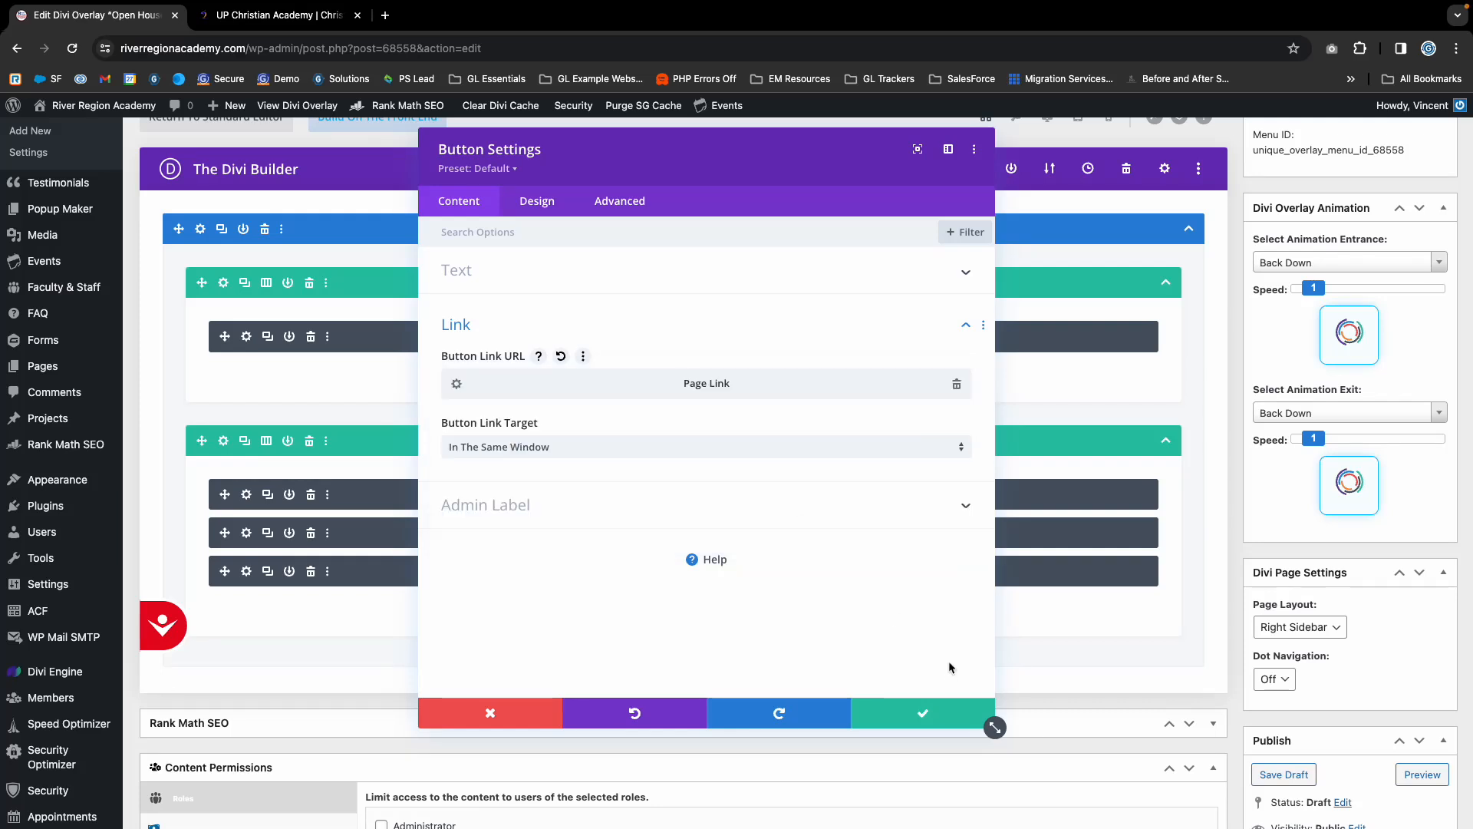
pyautogui.click(923, 713)
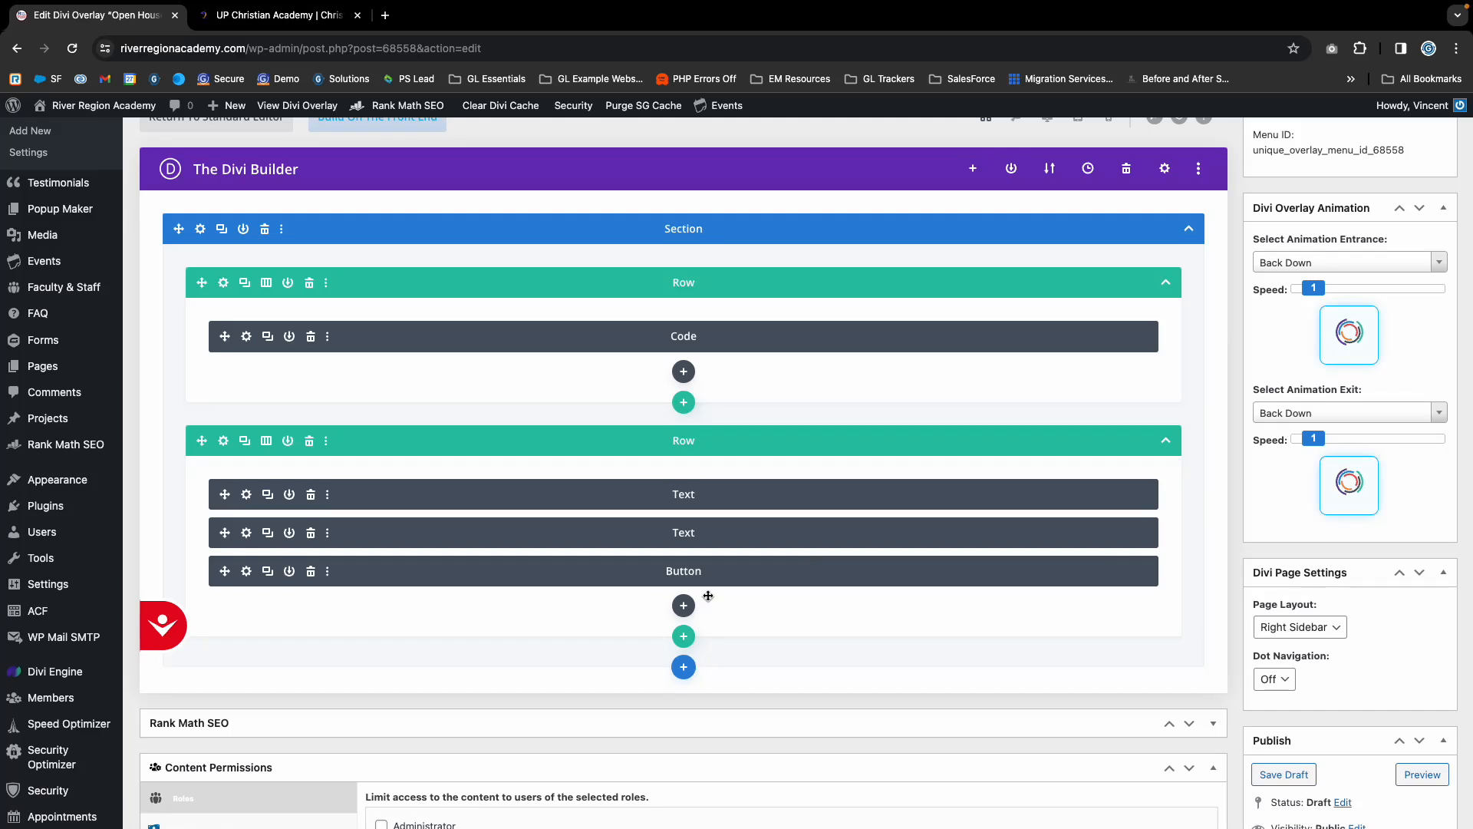
pyautogui.click(254, 574)
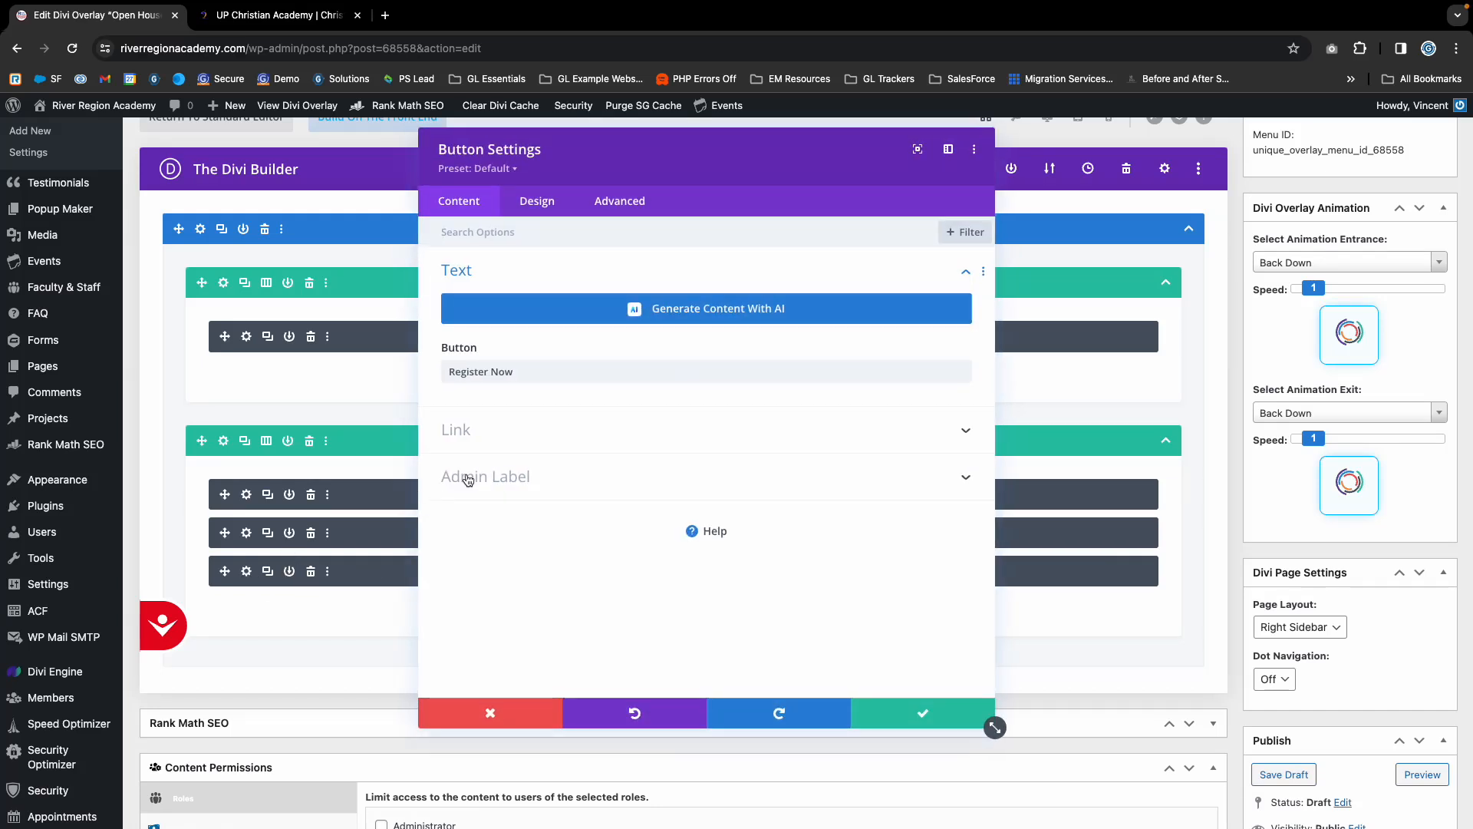
pyautogui.click(458, 427)
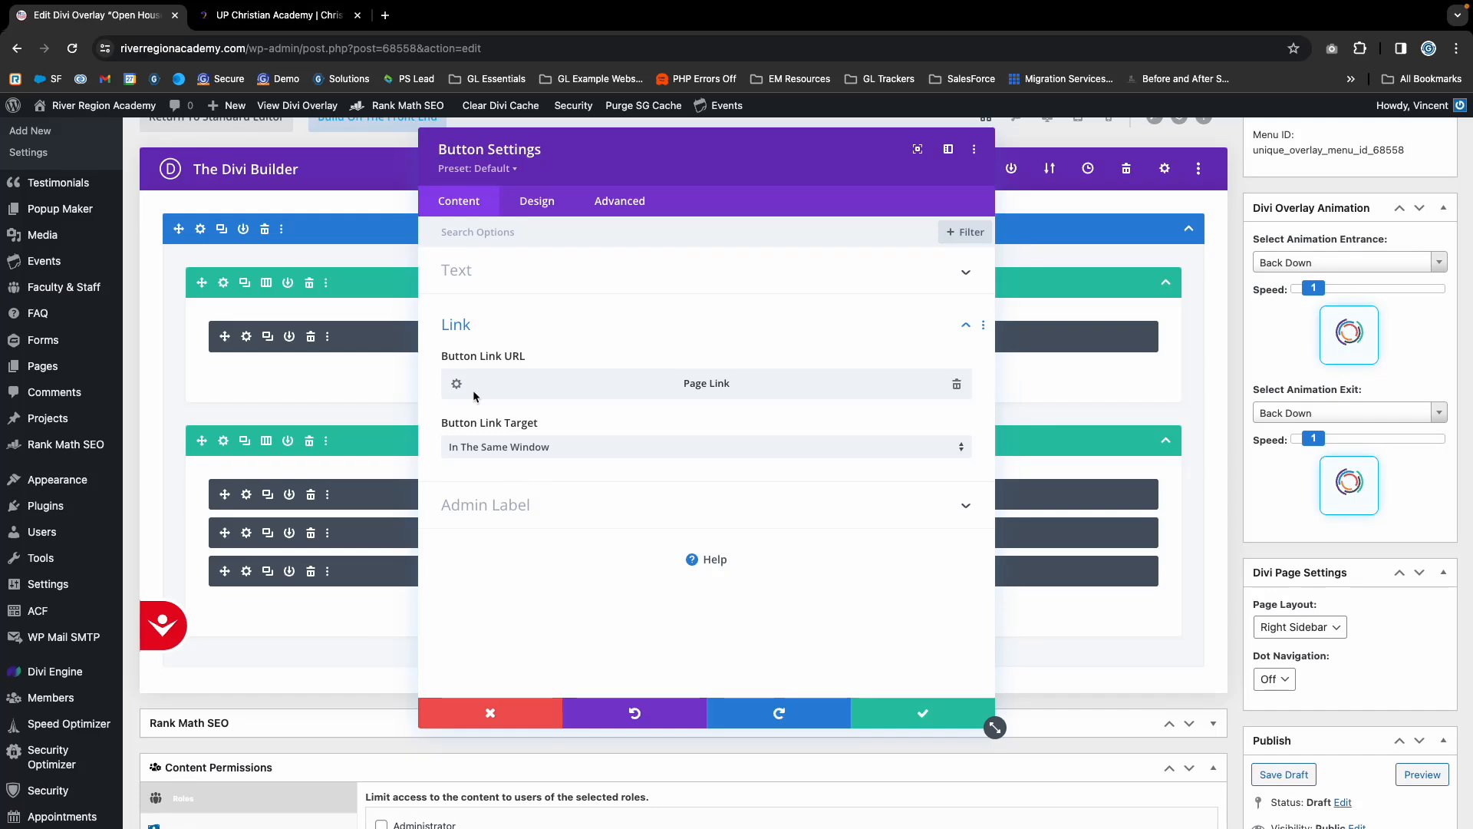
pyautogui.click(955, 384)
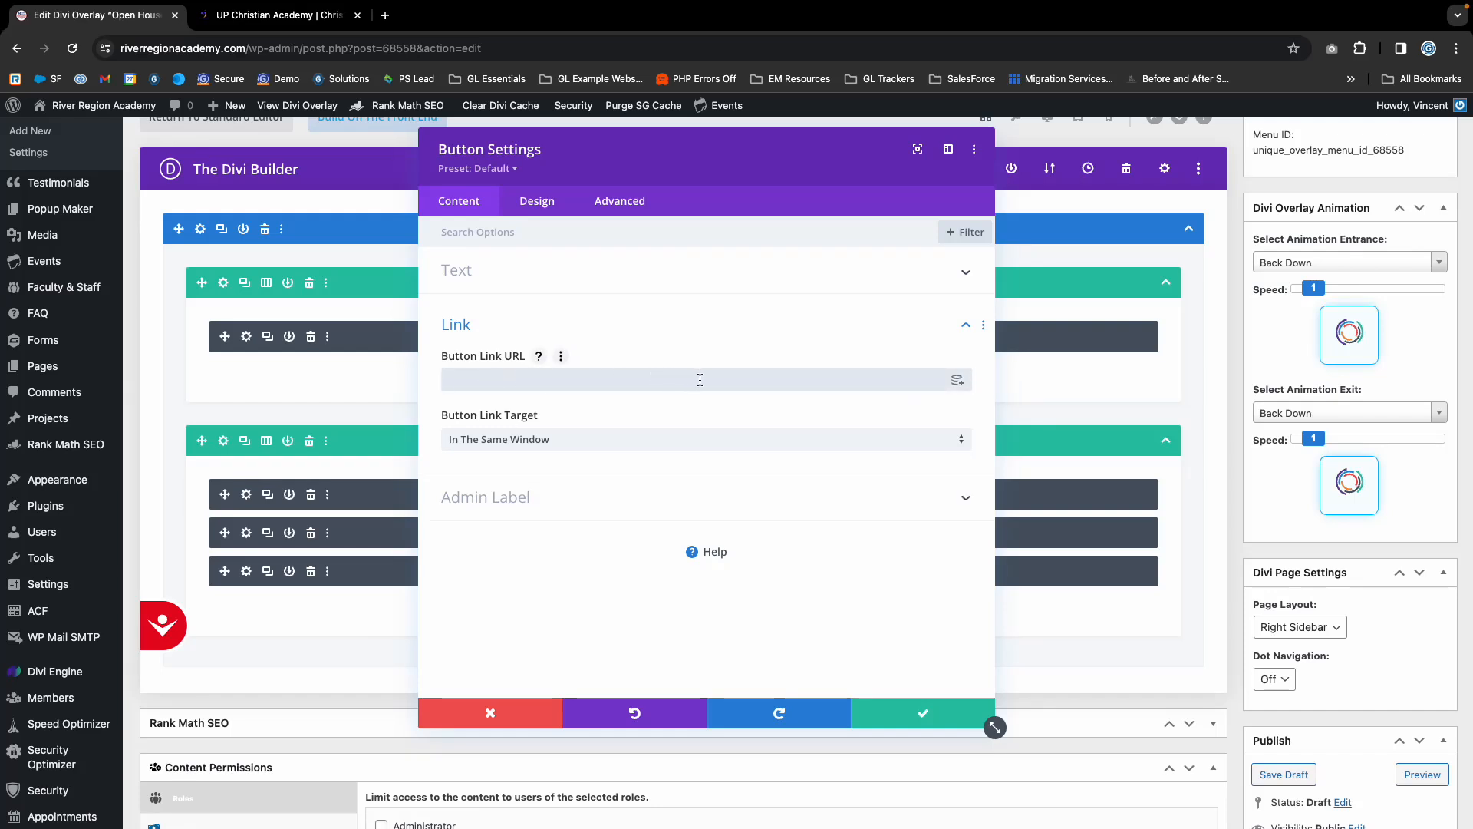
pyautogui.click(544, 439)
pyautogui.click(612, 343)
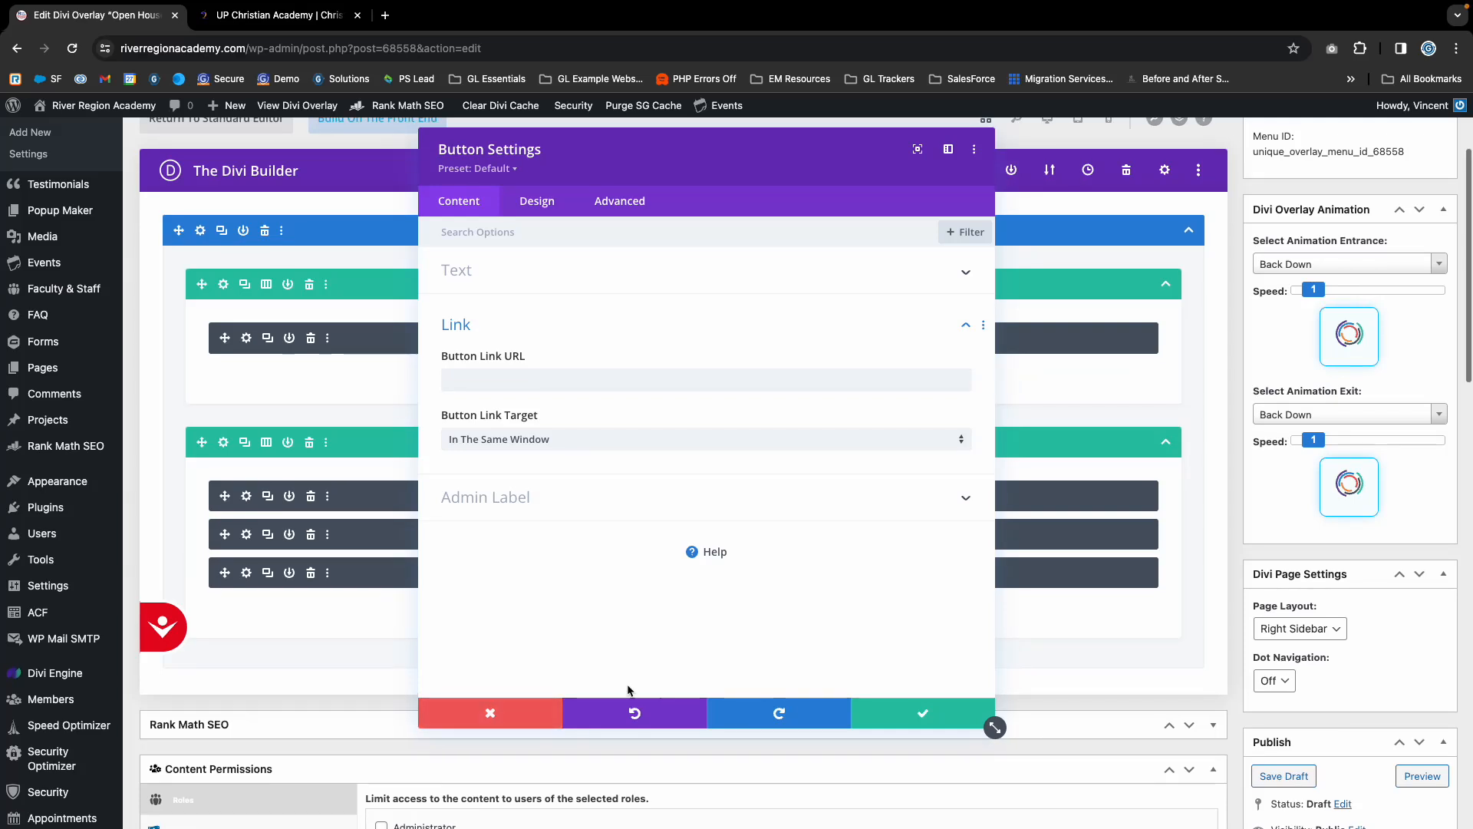
pyautogui.click(492, 715)
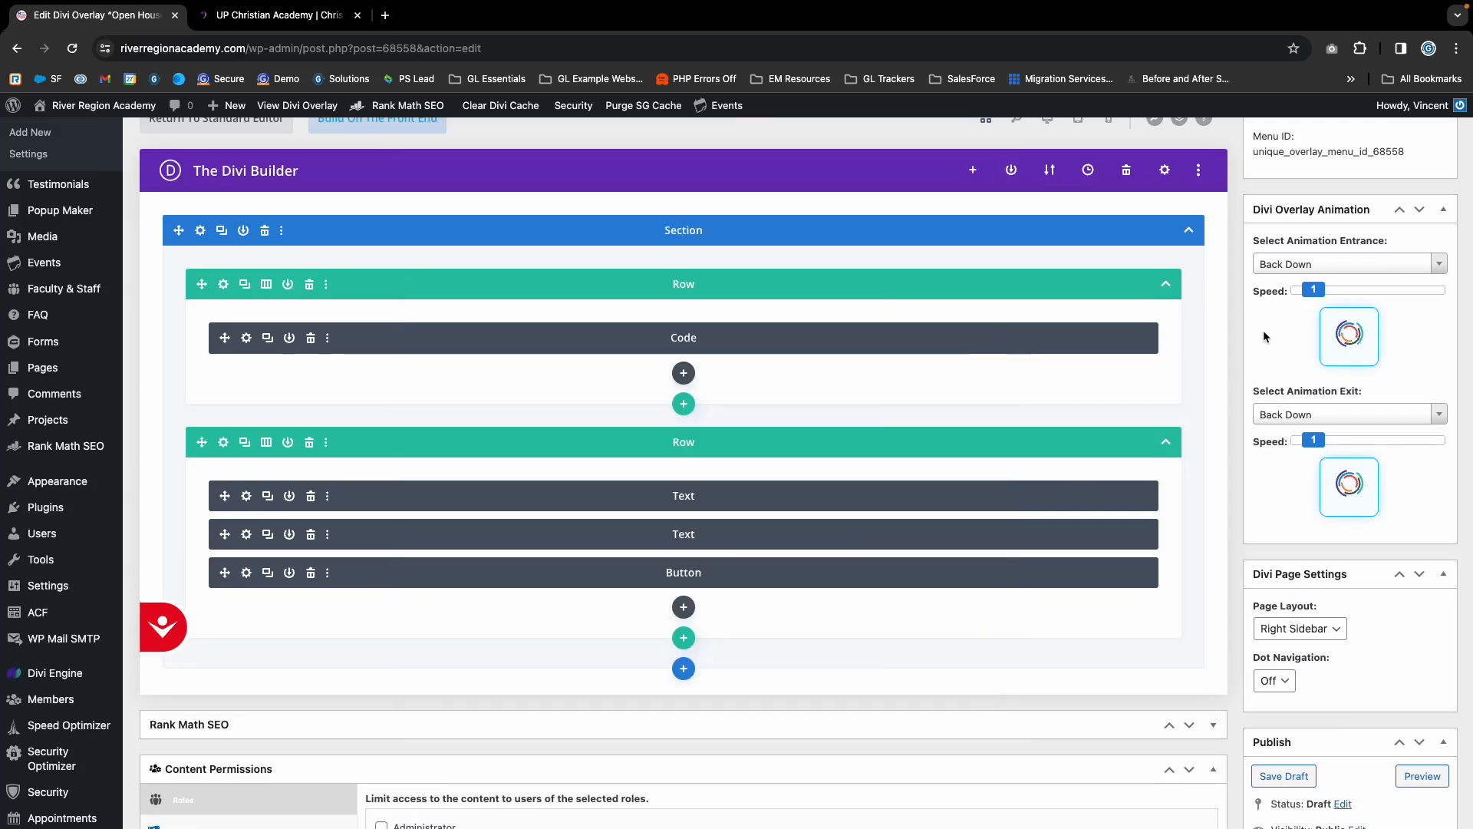
# Set the overlay's entrance animation to Zoom from the Zooming entrances group.
pyautogui.scroll(3, 1013, 358)
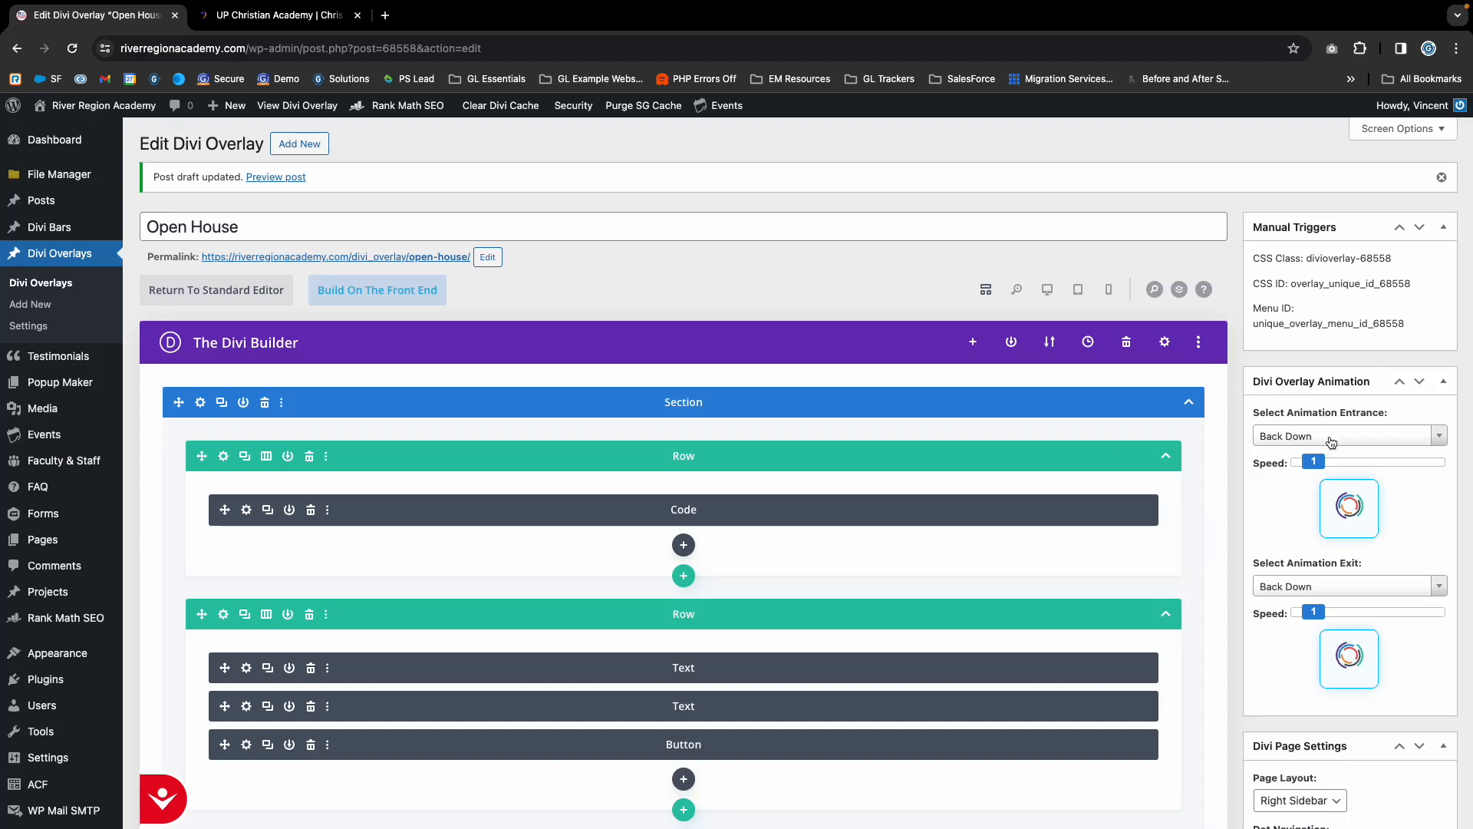
pyautogui.scroll(-2, 1319, 437)
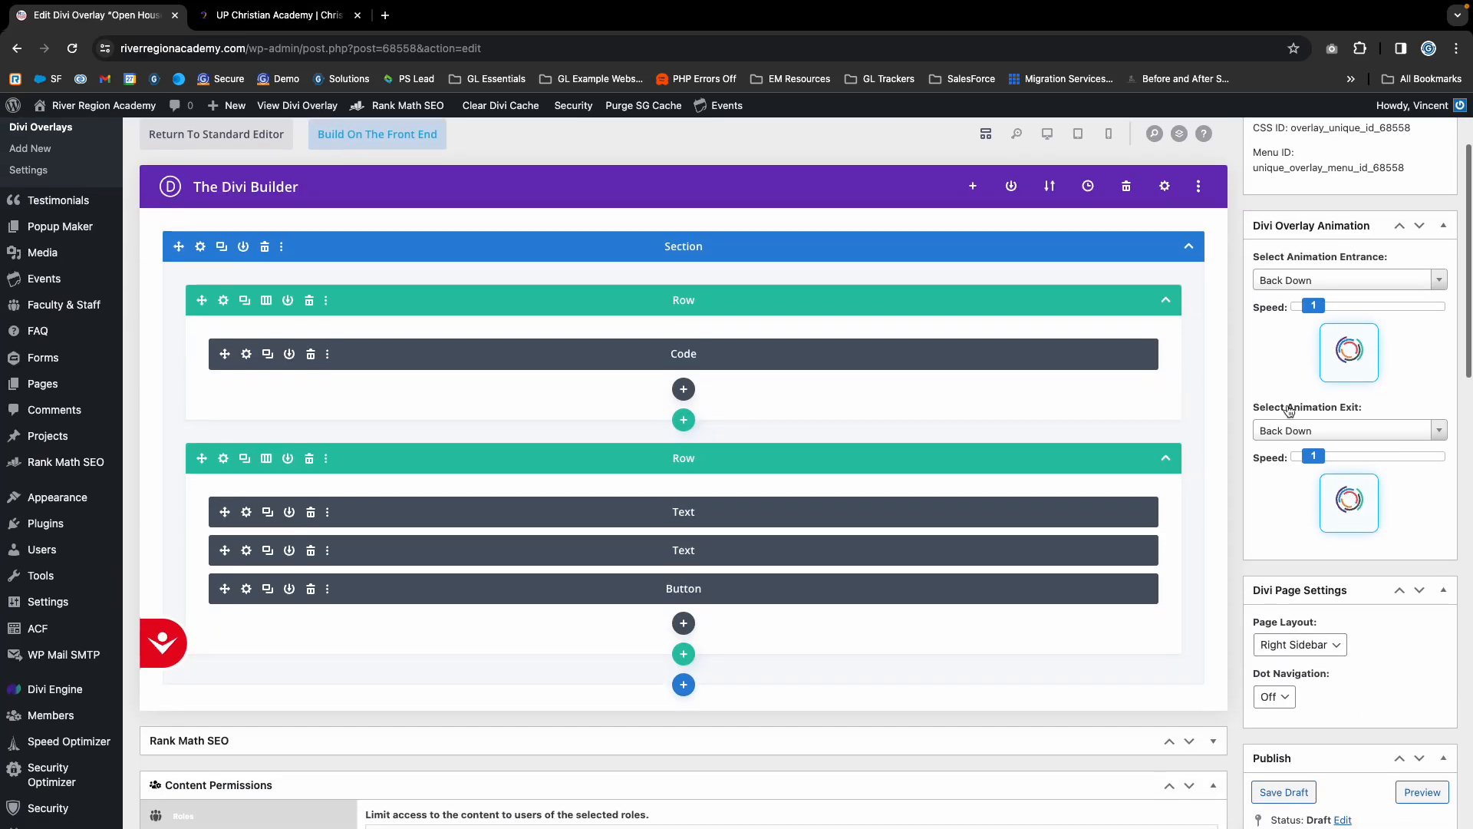
pyautogui.click(1310, 280)
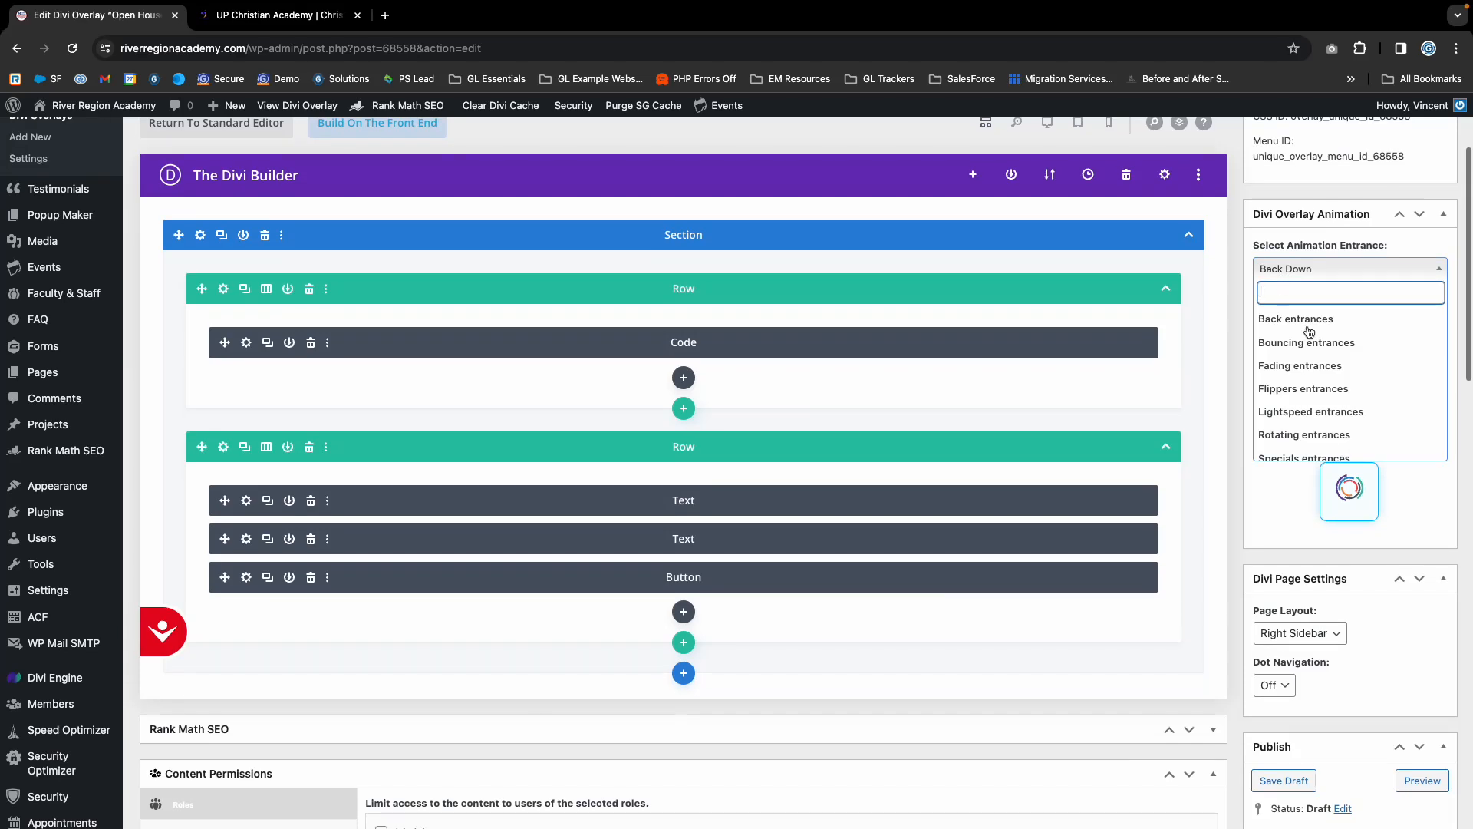
pyautogui.scroll(-2, 1317, 407)
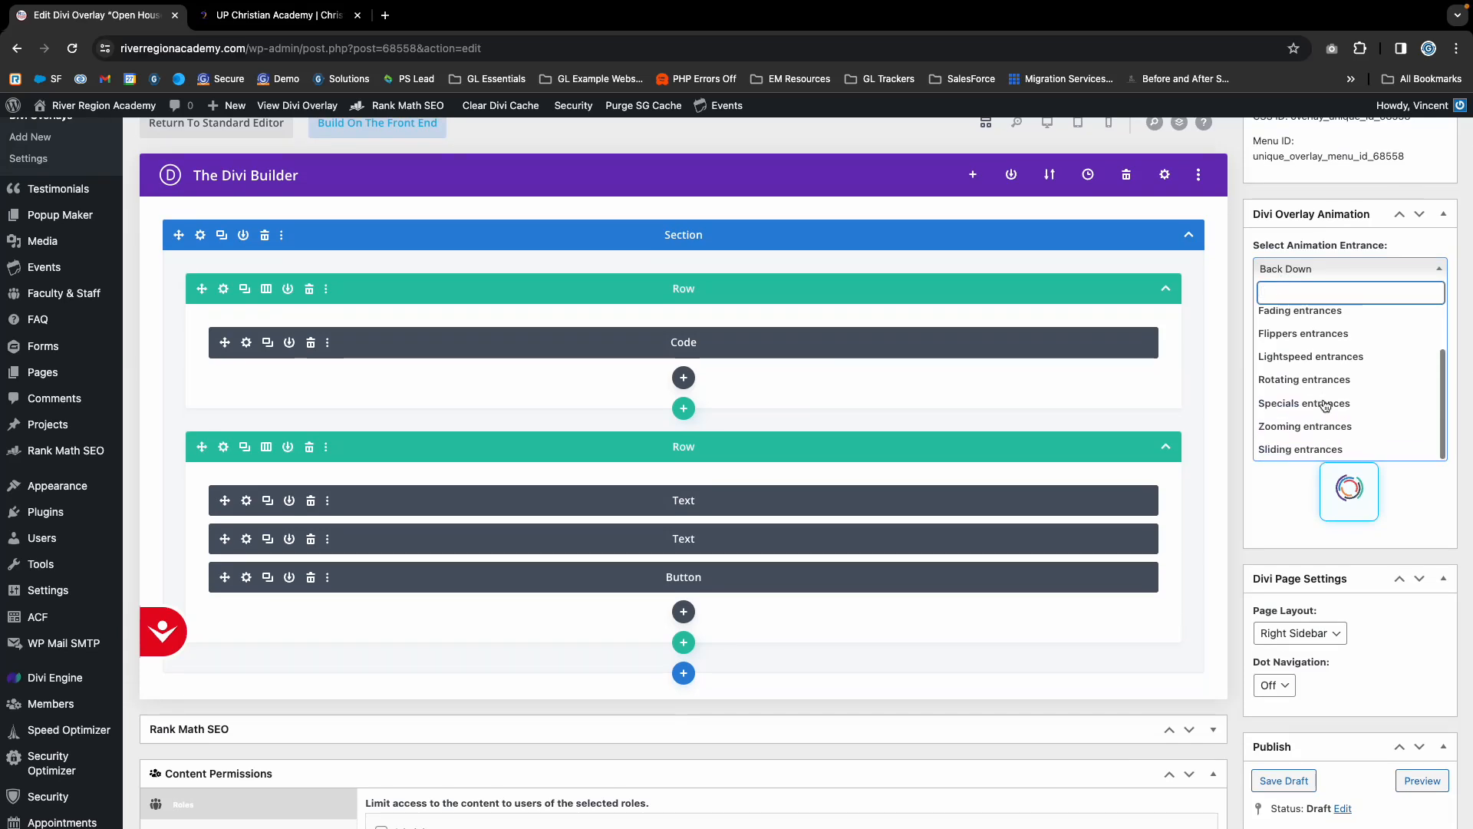
pyautogui.click(1305, 427)
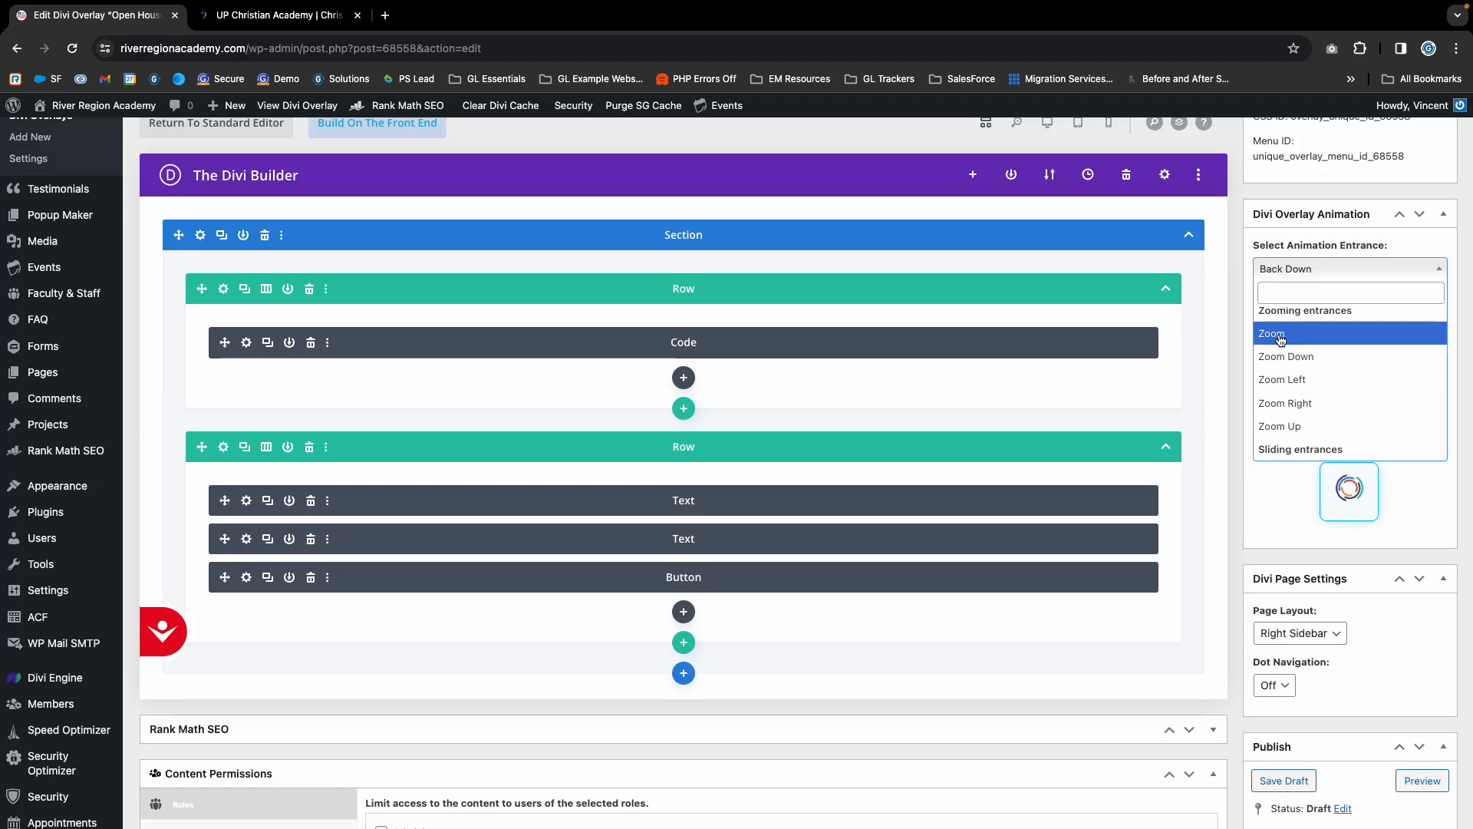
pyautogui.scroll(1, 1281, 341)
pyautogui.click(1279, 338)
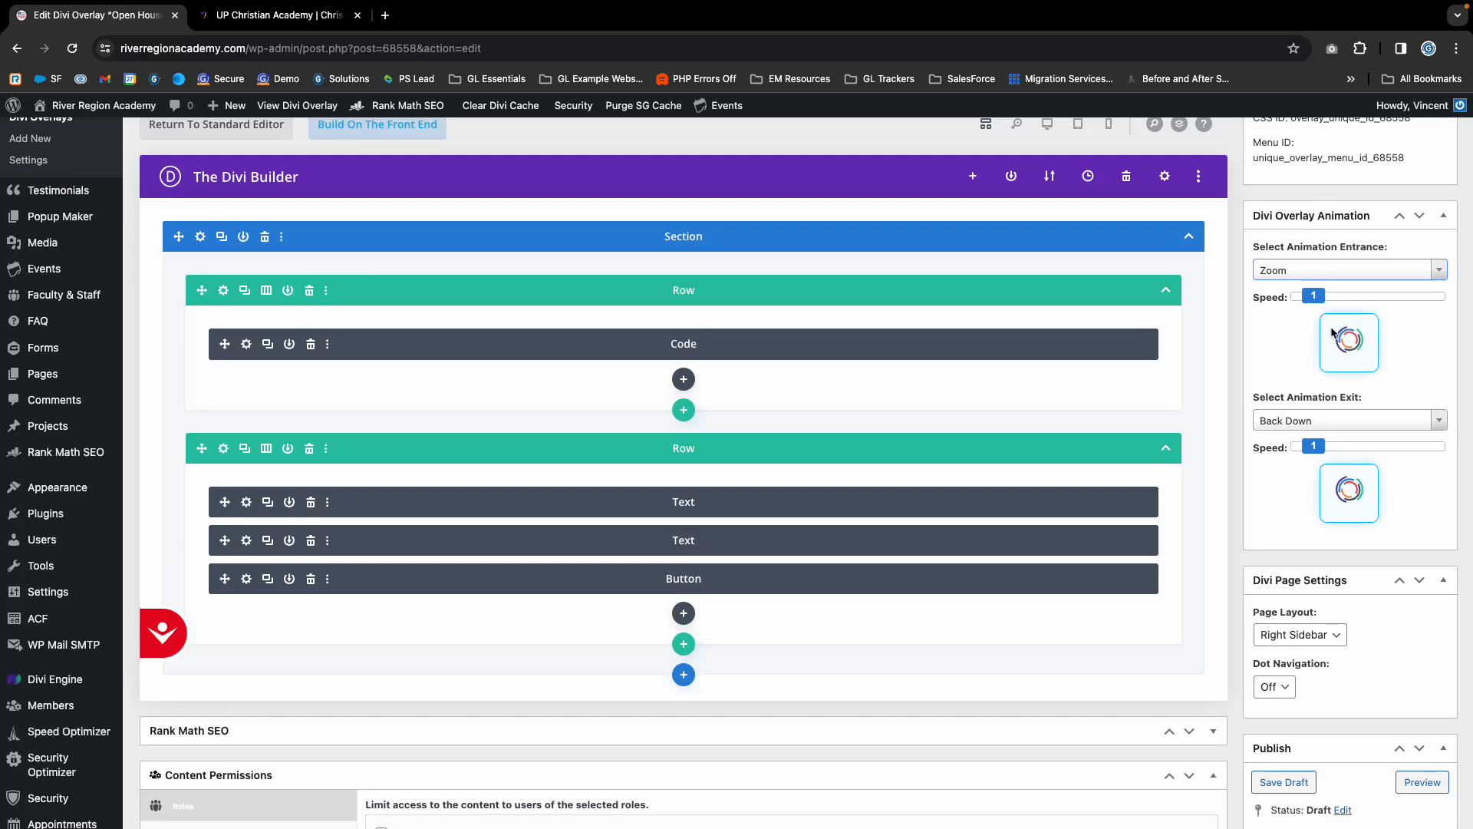
# Select the Back Down exit animation from the Back exits group to preview it.
pyautogui.scroll(-1, 1305, 395)
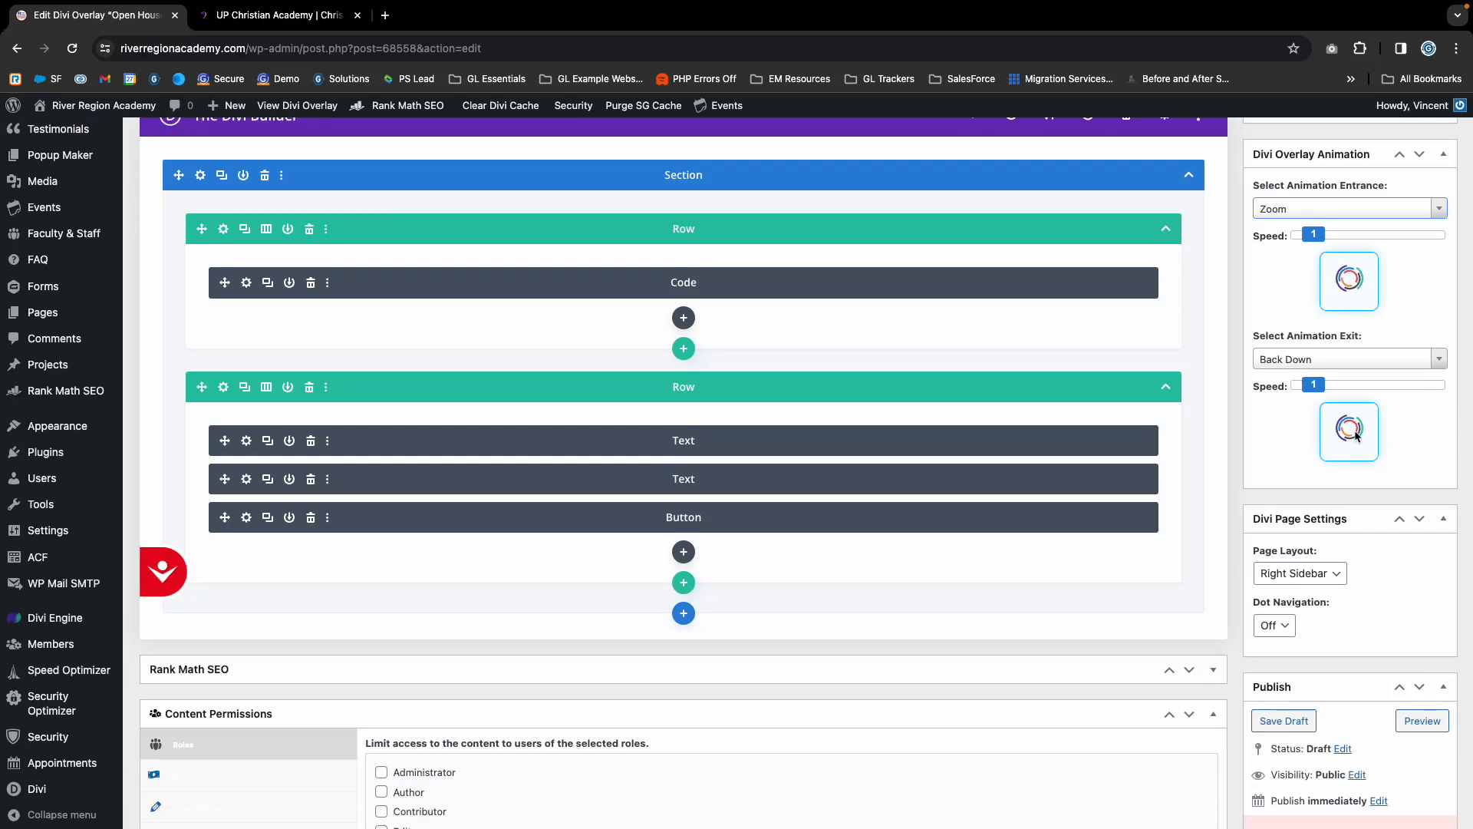
pyautogui.click(1325, 359)
pyautogui.click(1297, 413)
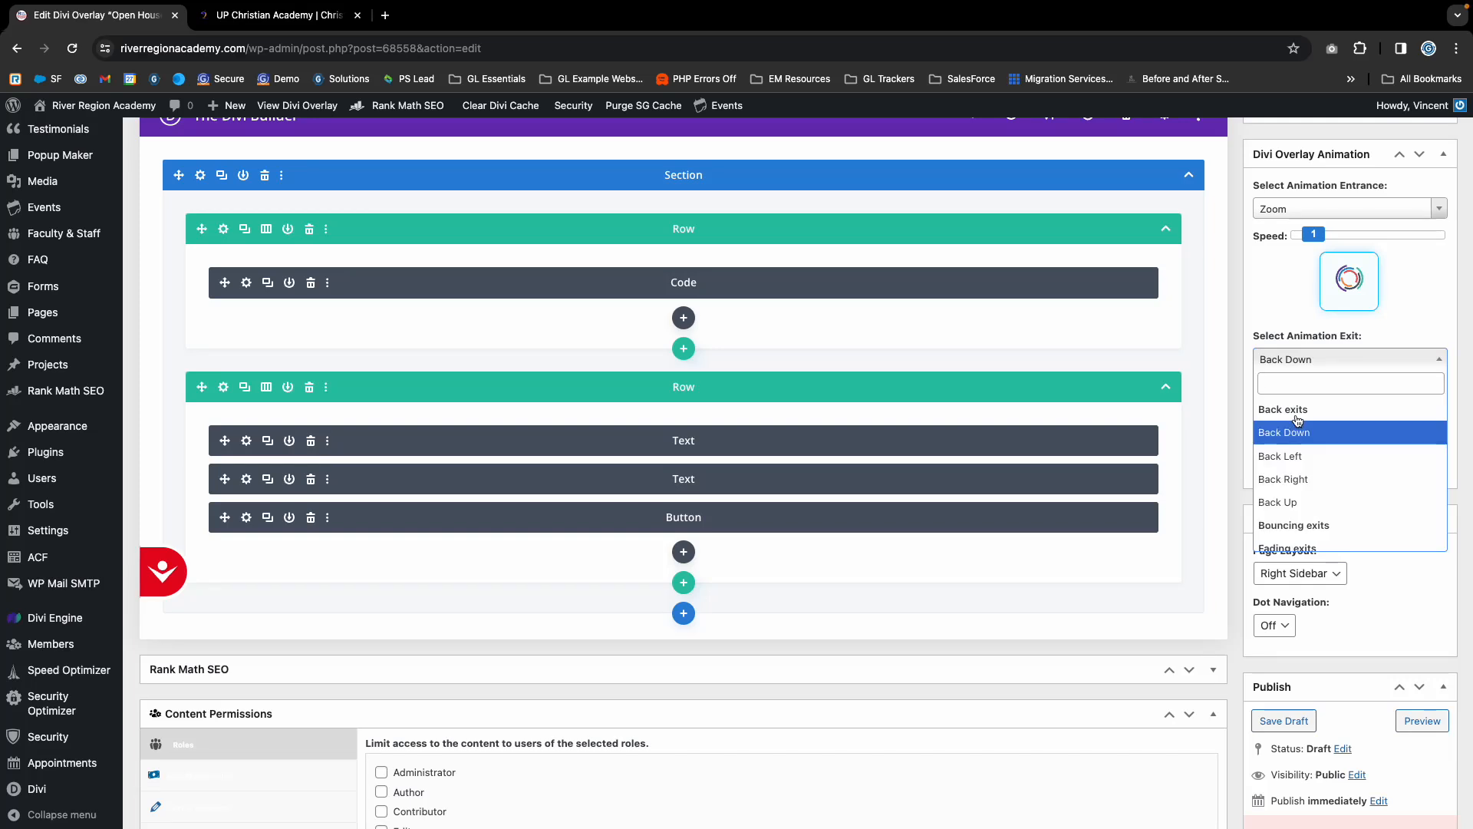
pyautogui.click(1292, 434)
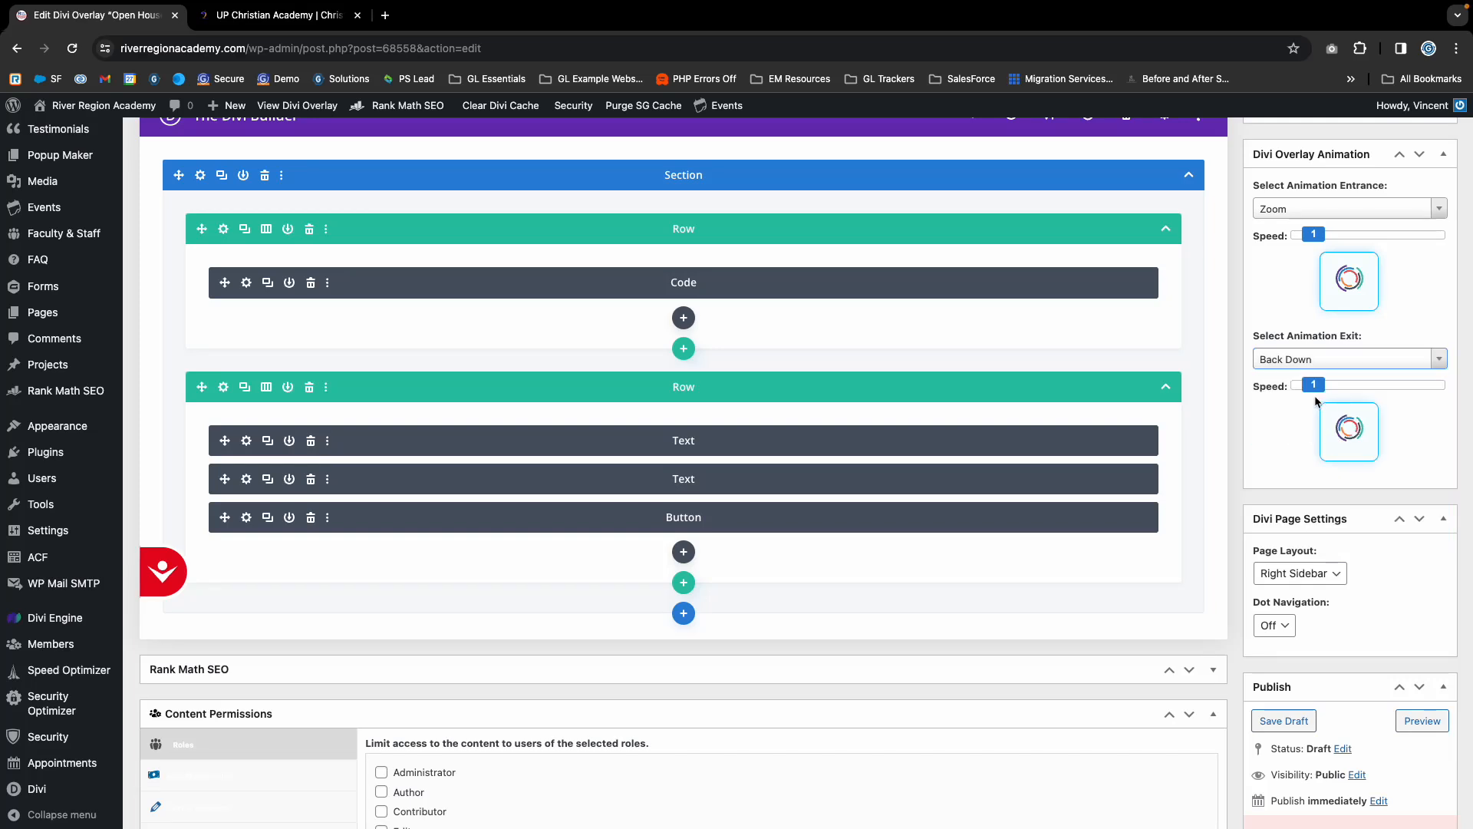
# Try the Back Left exit animation and return the exit setting to Back Down.
pyautogui.click(1310, 361)
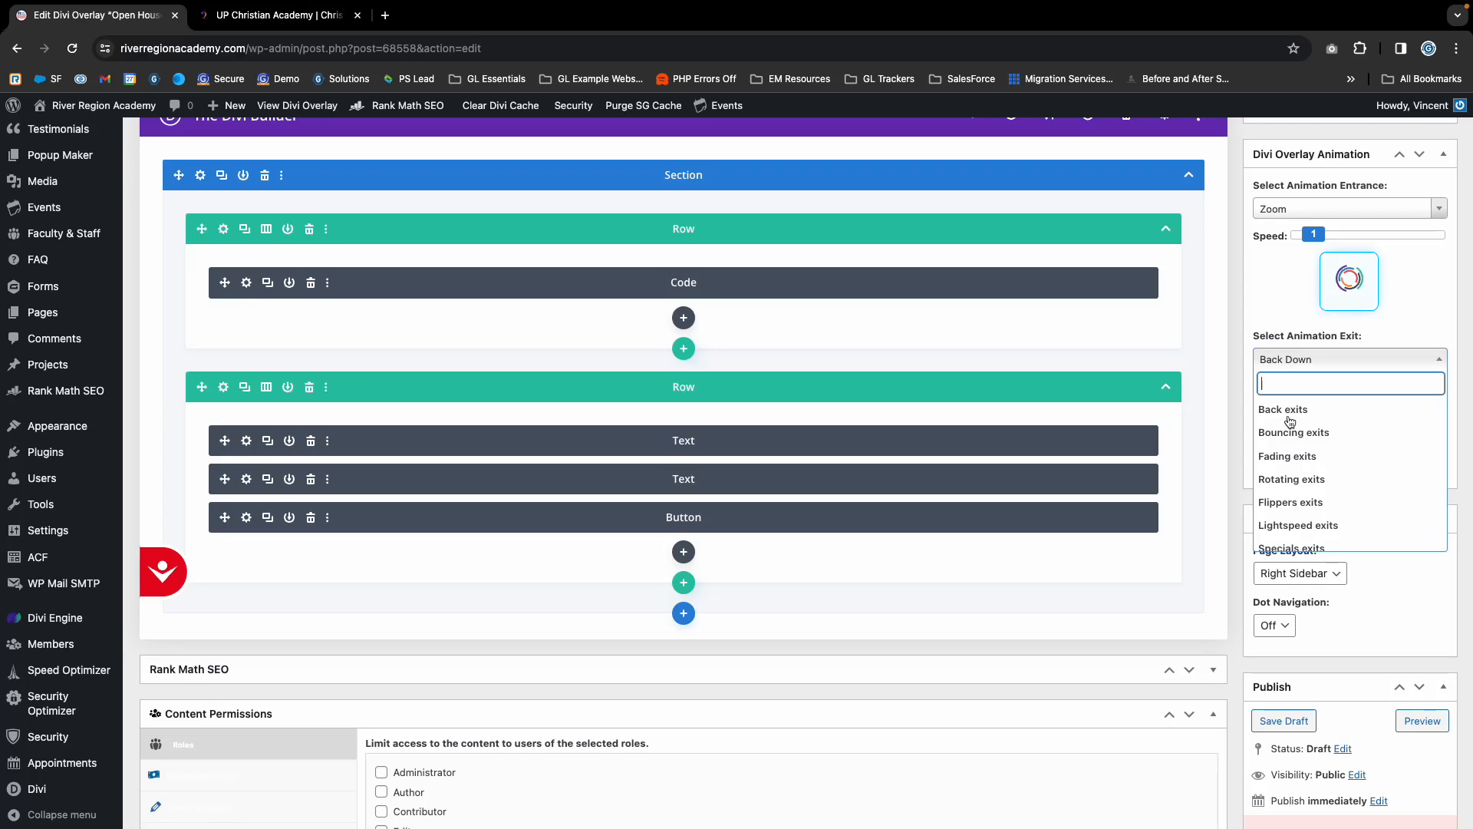
pyautogui.click(1289, 411)
pyautogui.click(1296, 456)
pyautogui.click(1310, 361)
pyautogui.click(1296, 411)
pyautogui.click(1297, 435)
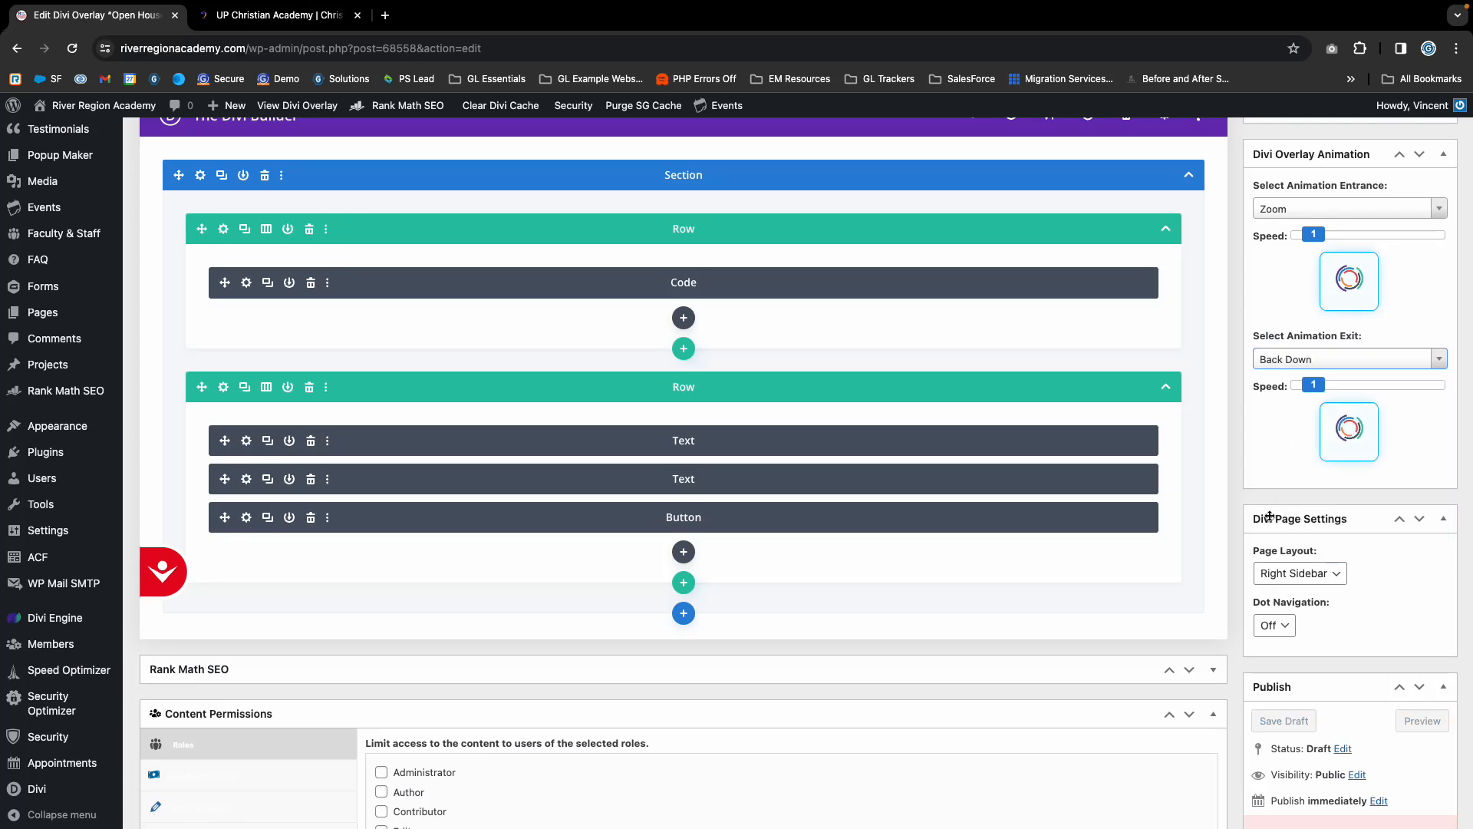
pyautogui.scroll(1, 1348, 389)
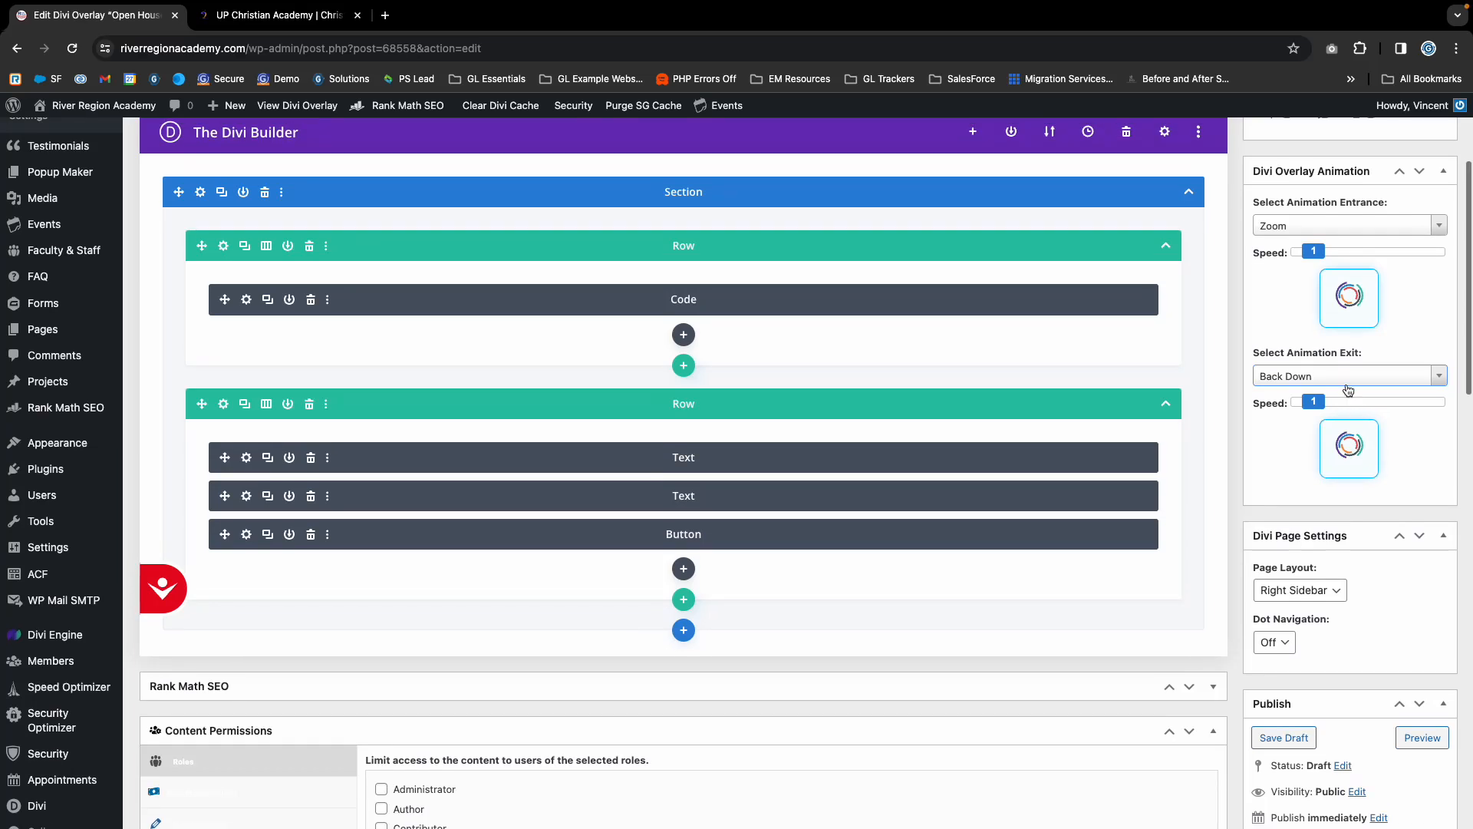
pyautogui.scroll(-2, 1319, 516)
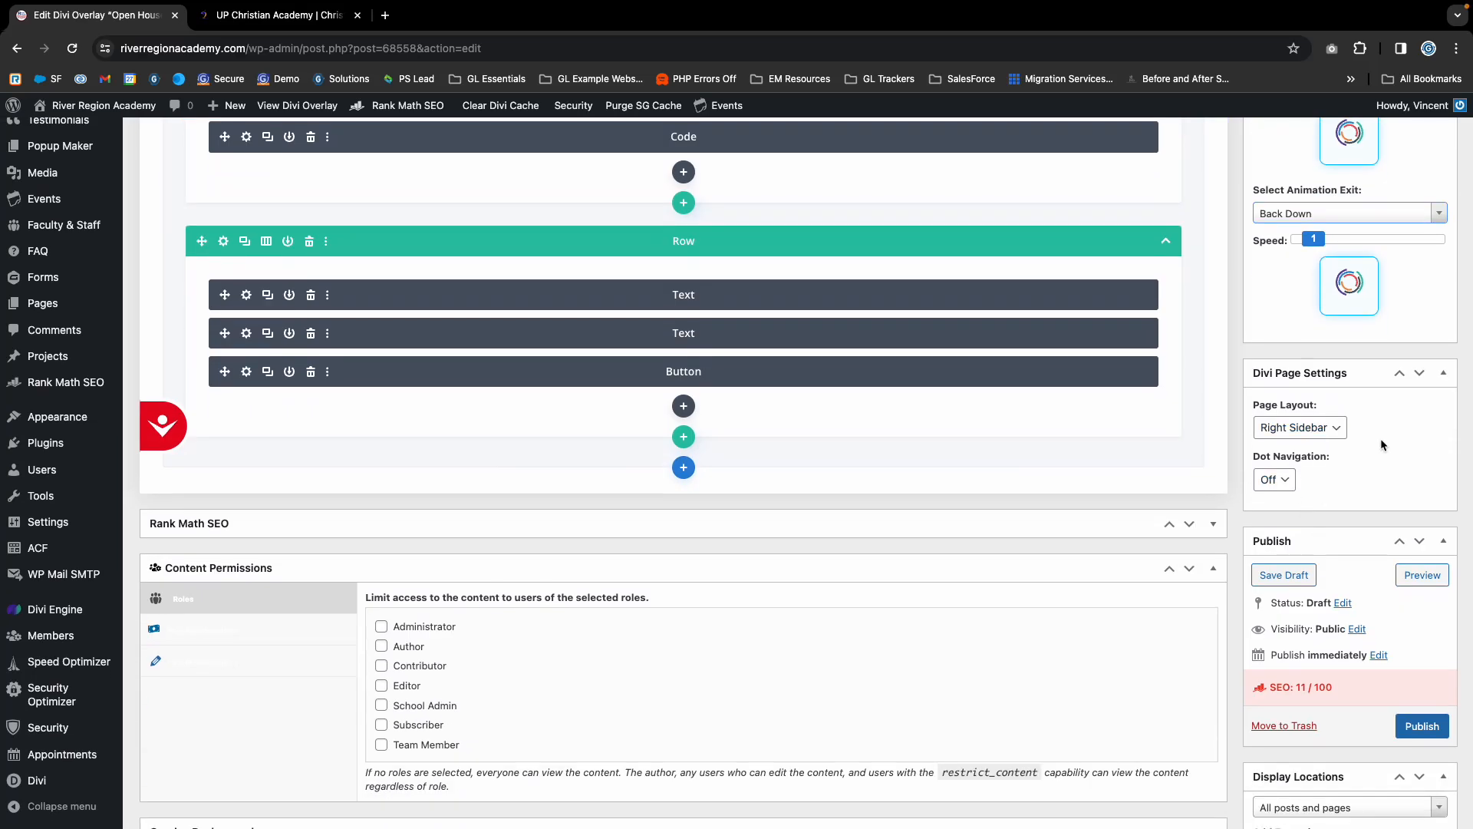
pyautogui.click(1336, 434)
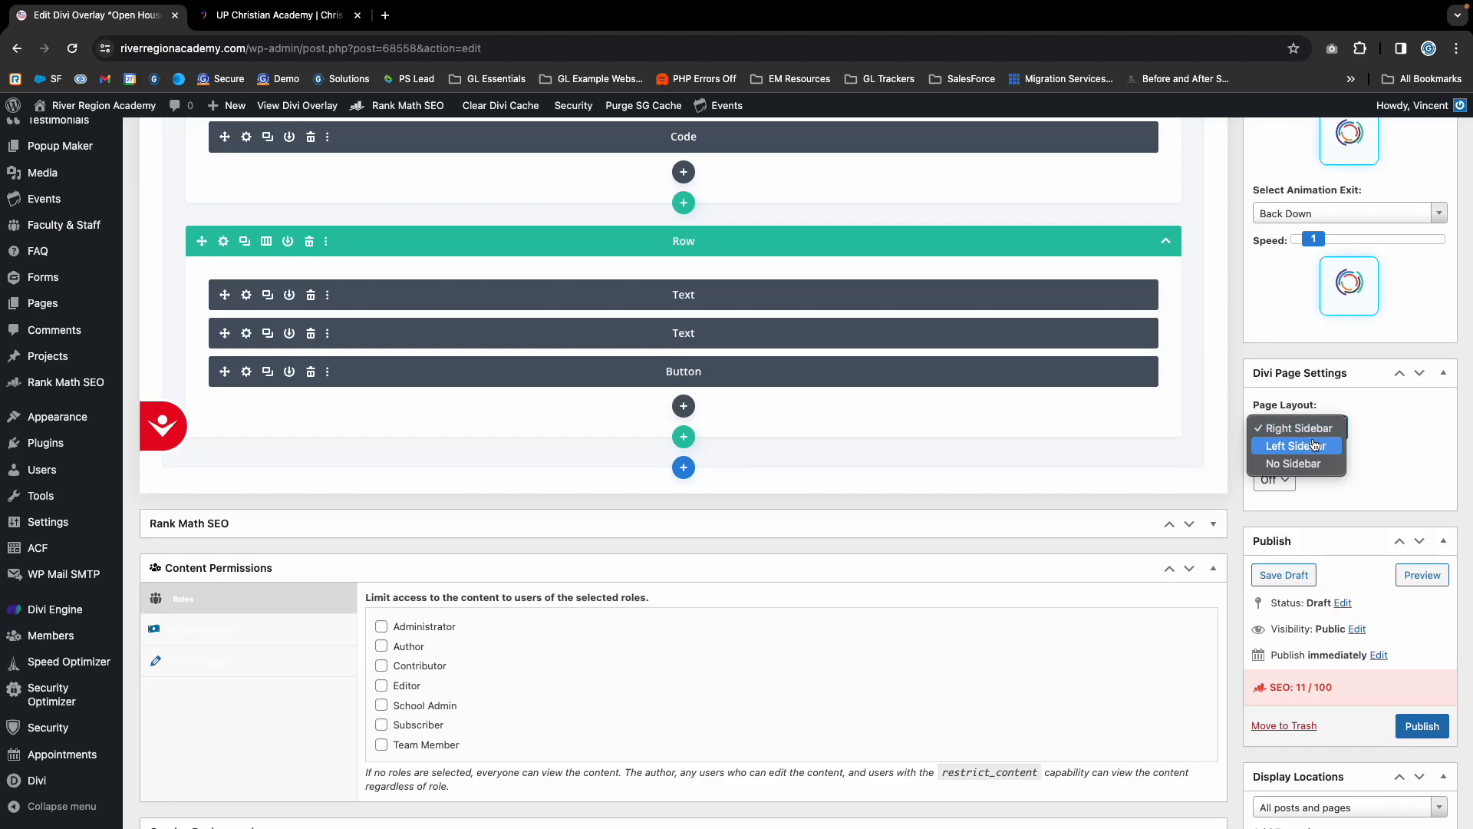
pyautogui.click(1363, 259)
# Try the Rotate exit animation from the Rotating exits group.
pyautogui.click(1332, 217)
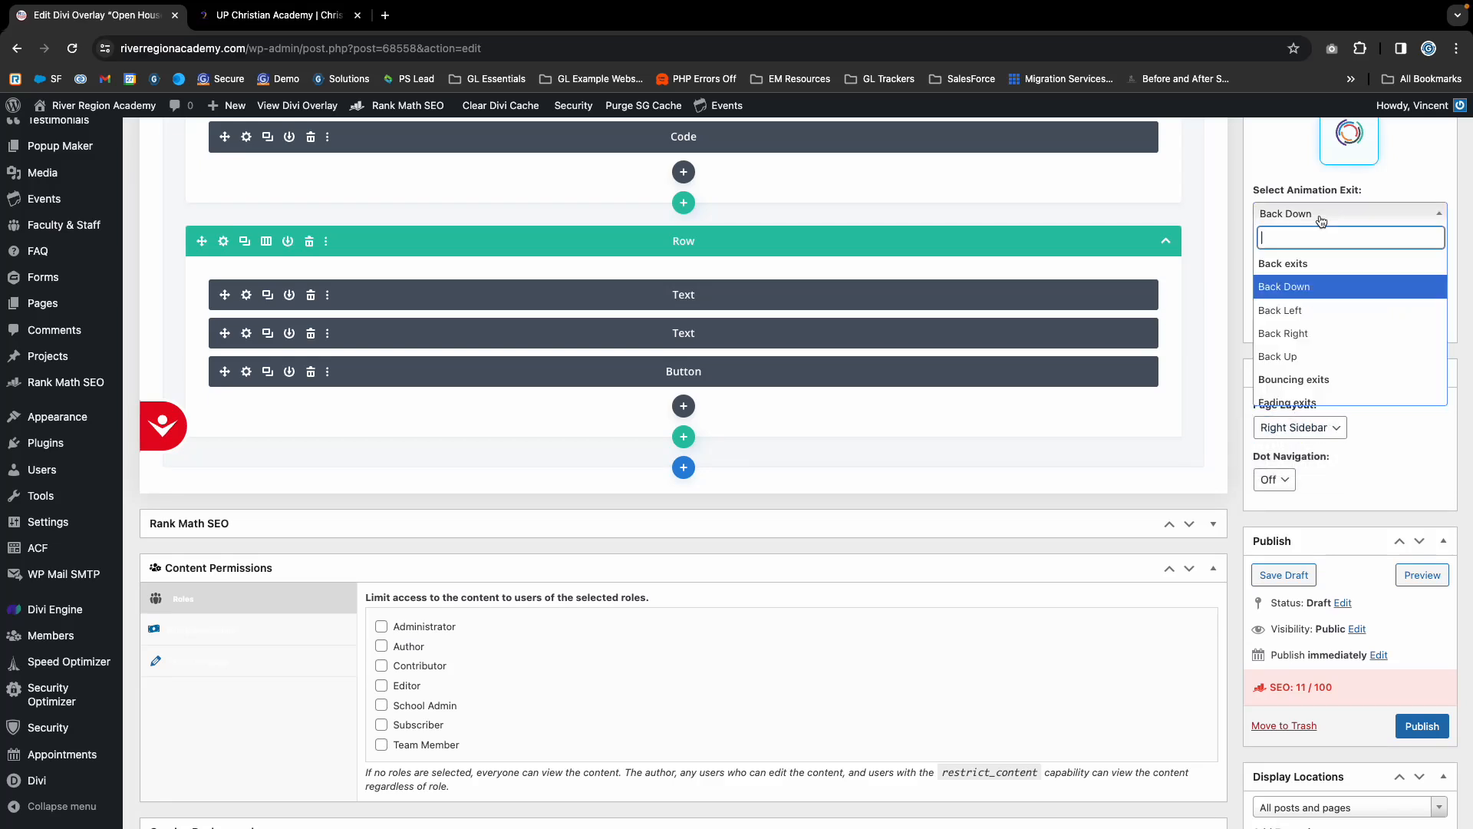
pyautogui.scroll(-5, 1318, 369)
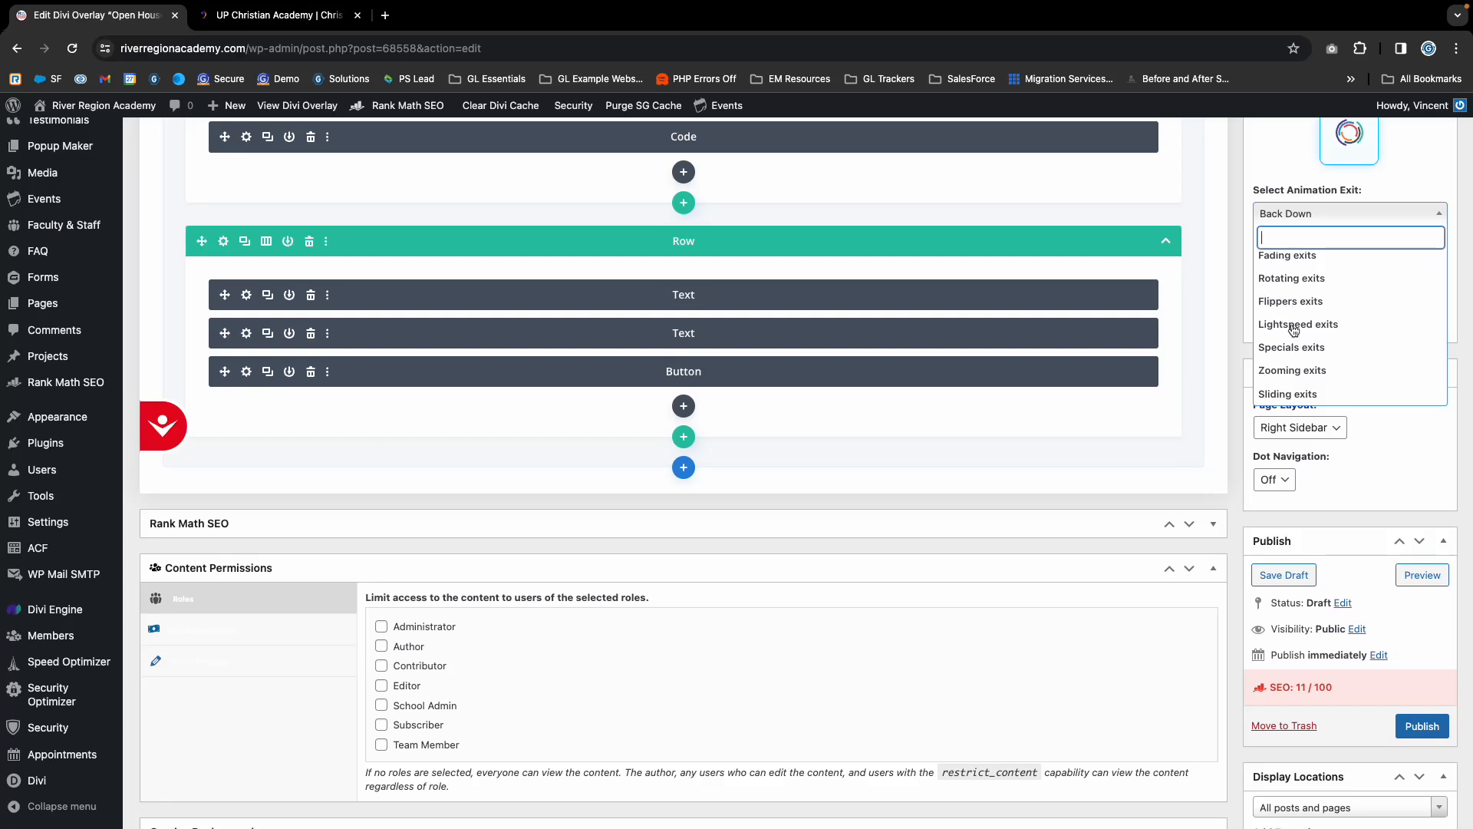
pyautogui.scroll(2, 1301, 342)
pyautogui.click(1300, 335)
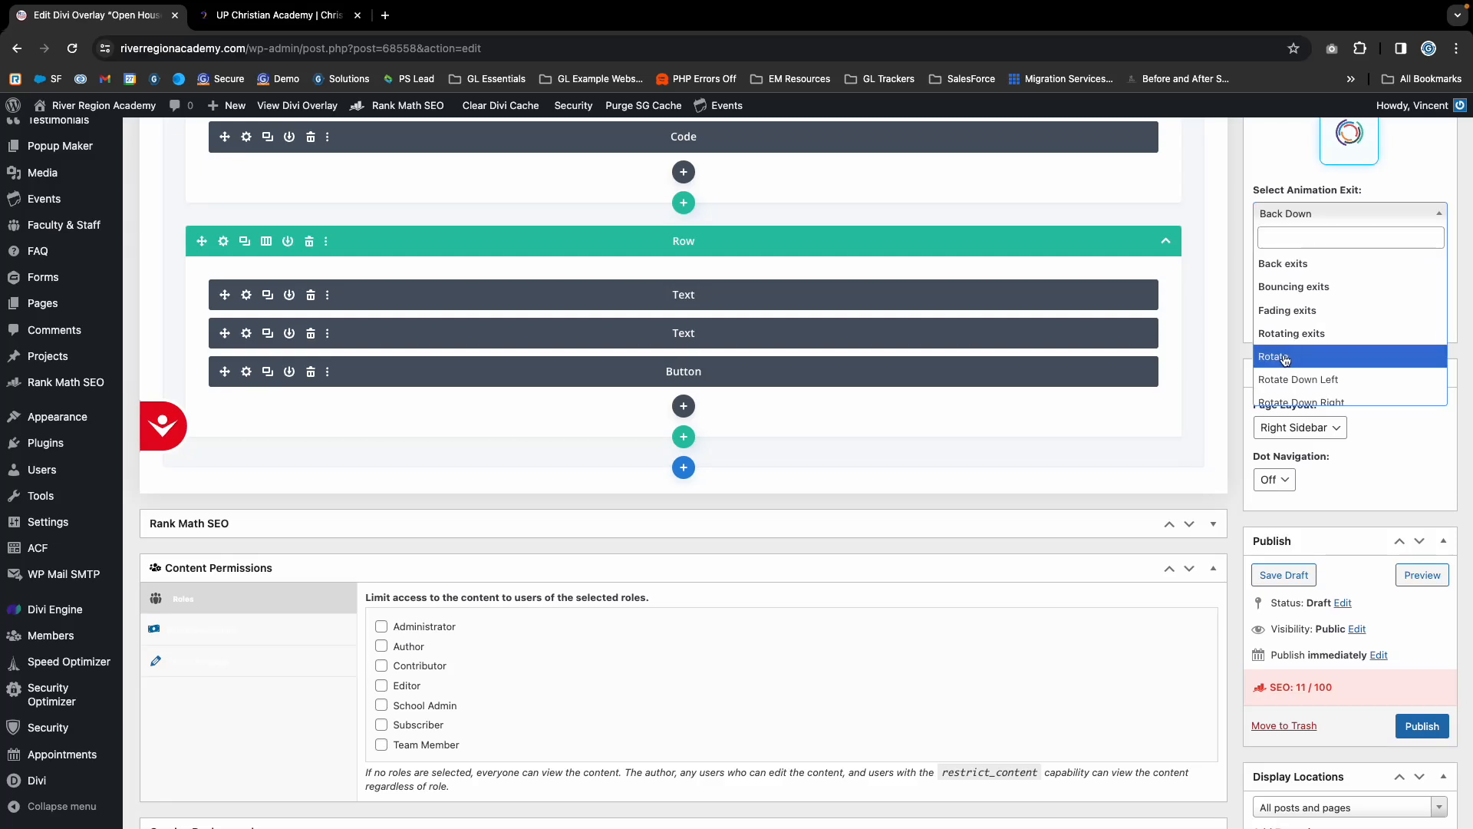
pyautogui.click(1300, 356)
# Try the Bounce exit animation from the Bouncing exits group.
pyautogui.click(1299, 213)
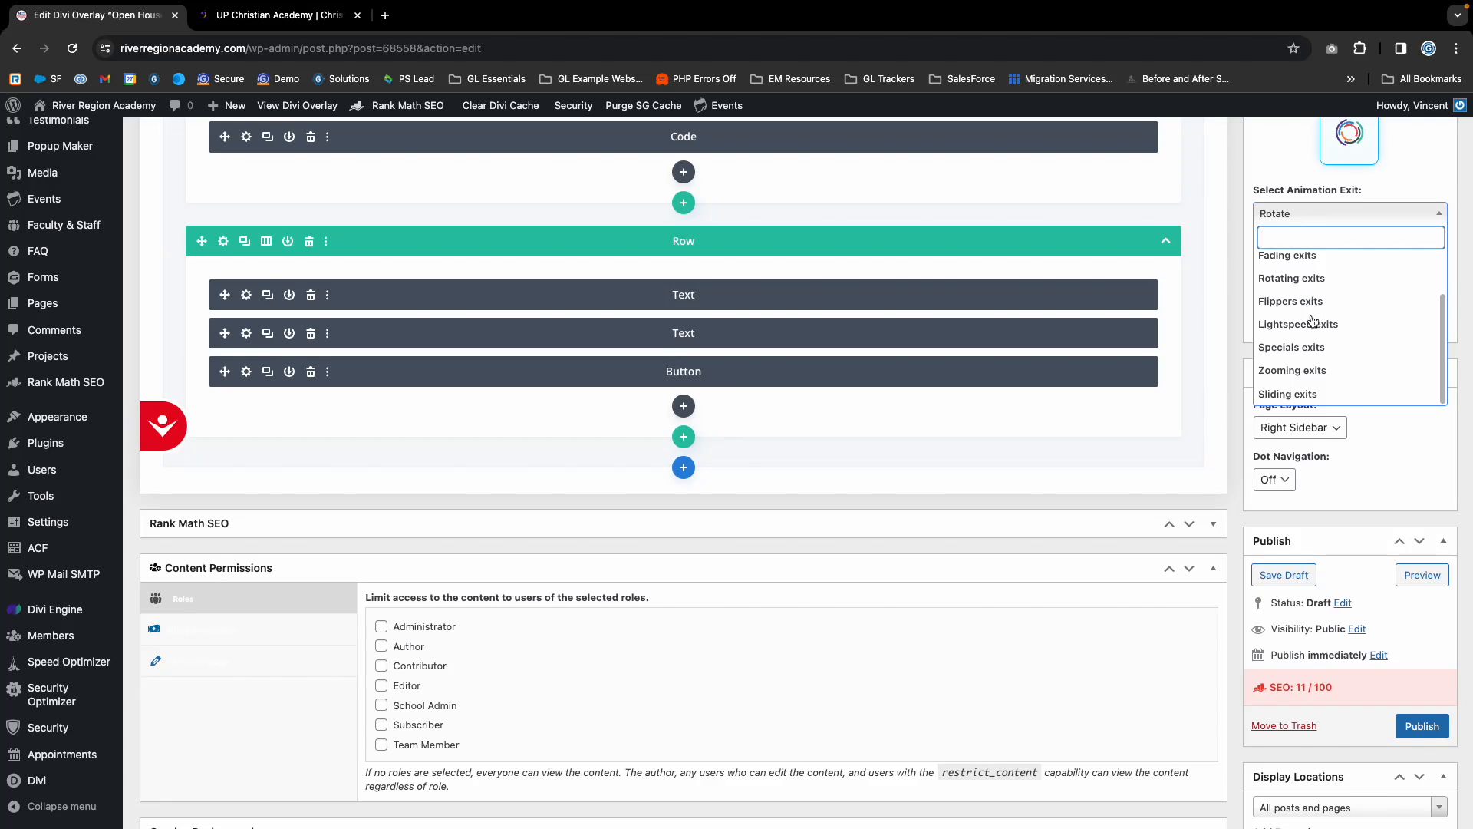
pyautogui.scroll(2, 1312, 322)
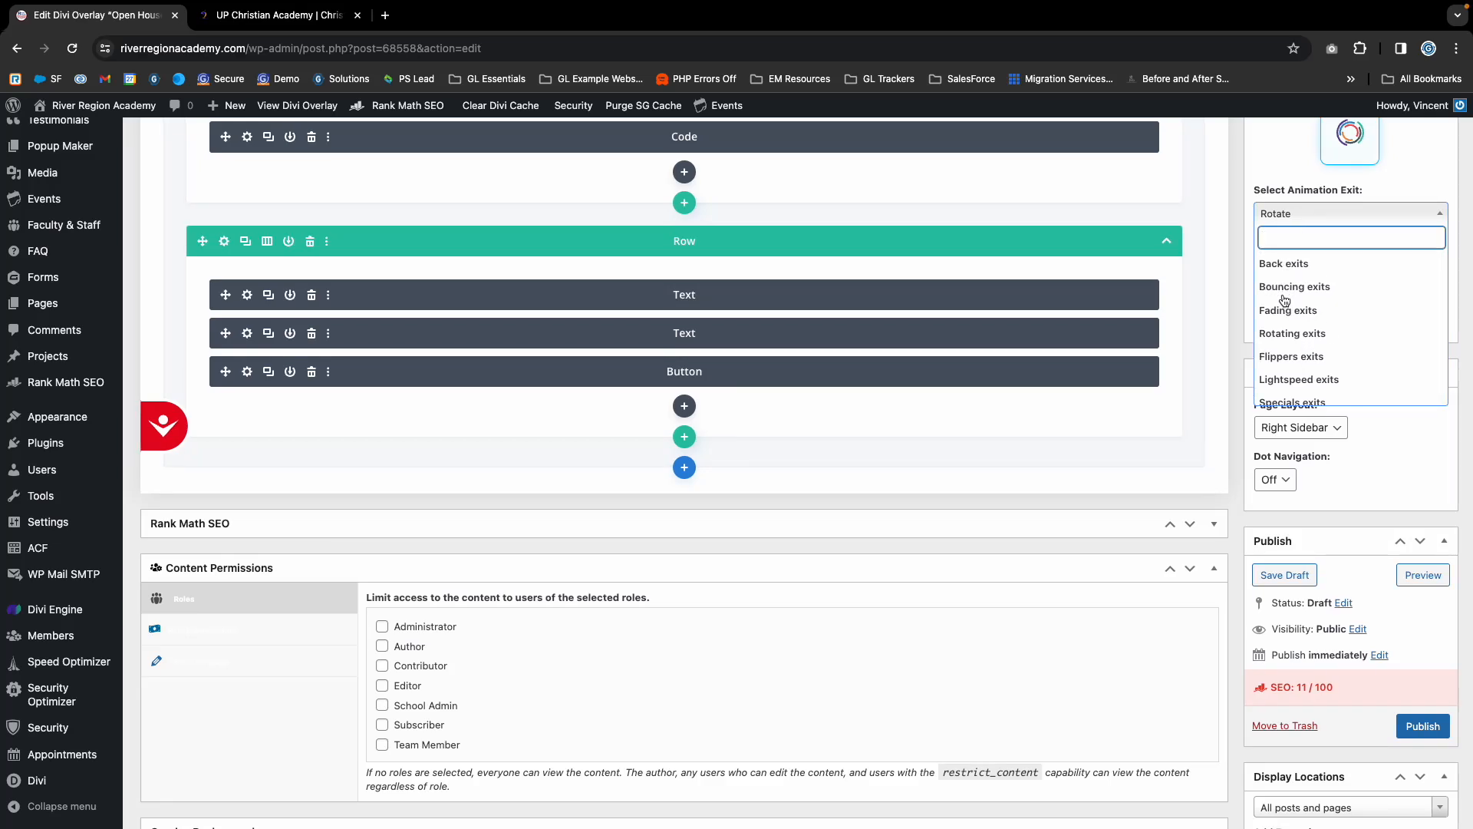
pyautogui.scroll(1, 1286, 300)
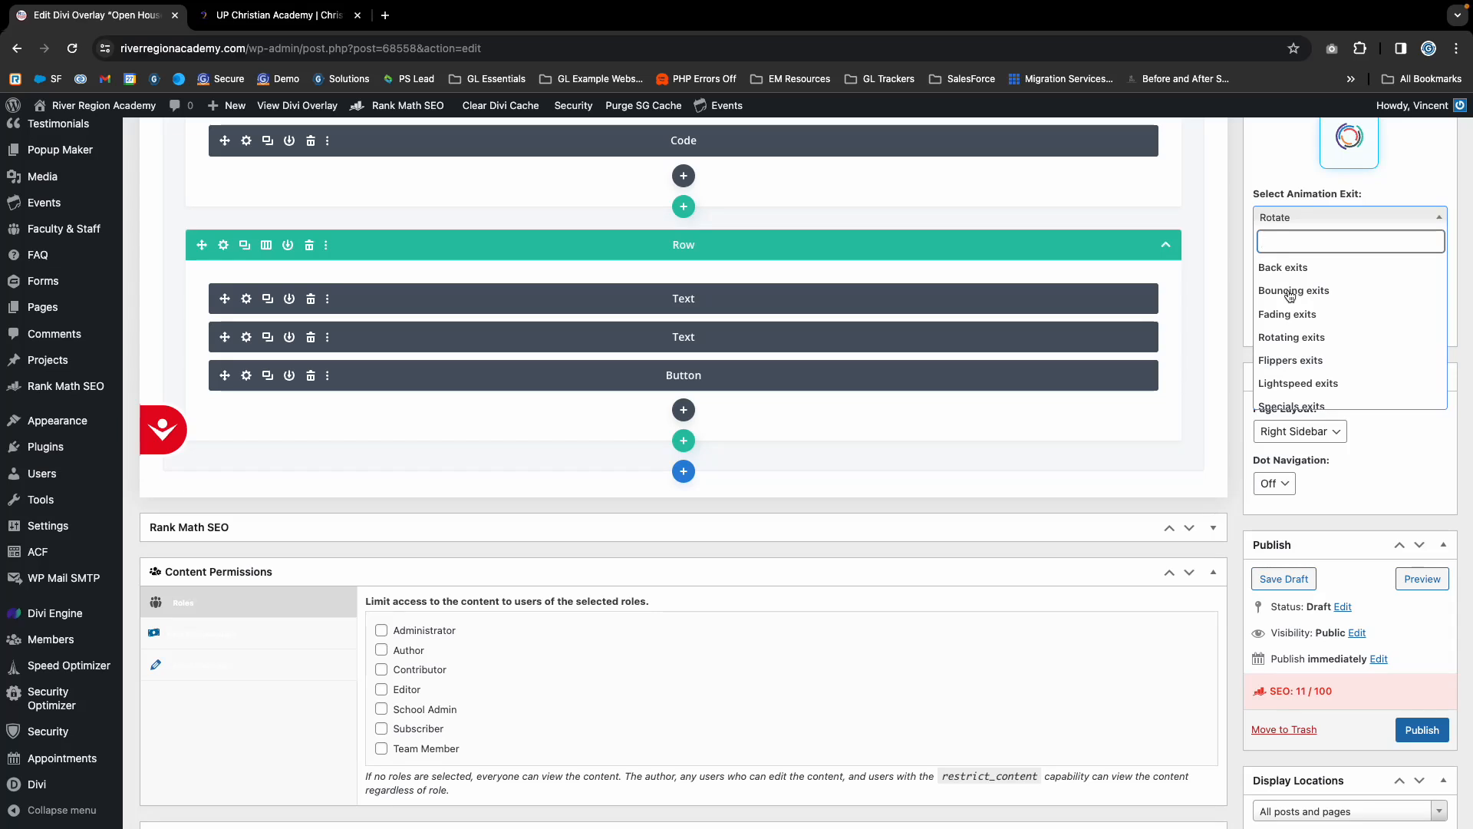
pyautogui.scroll(1, 1290, 297)
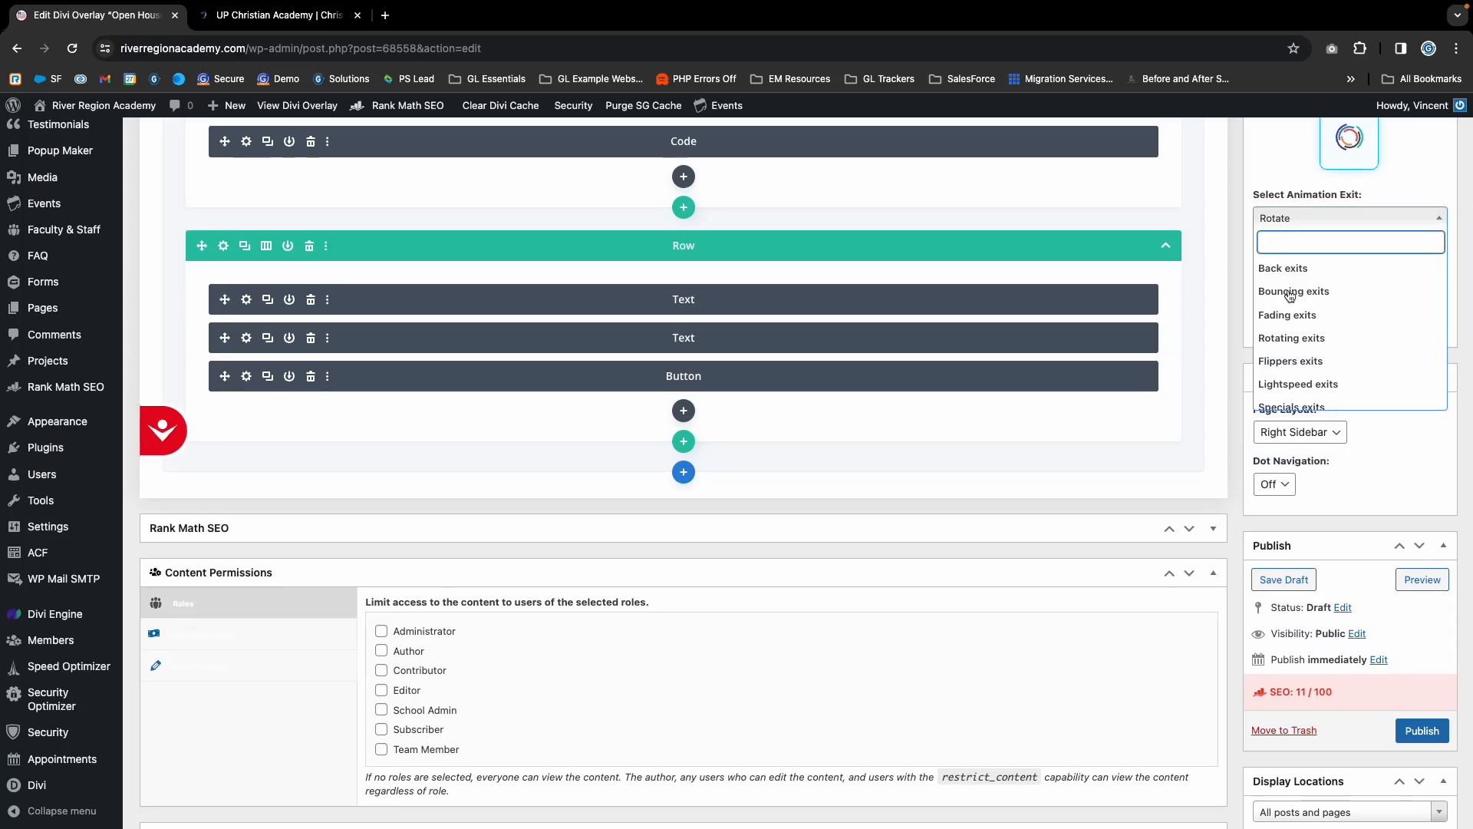
pyautogui.click(1290, 292)
pyautogui.scroll(2, 1290, 322)
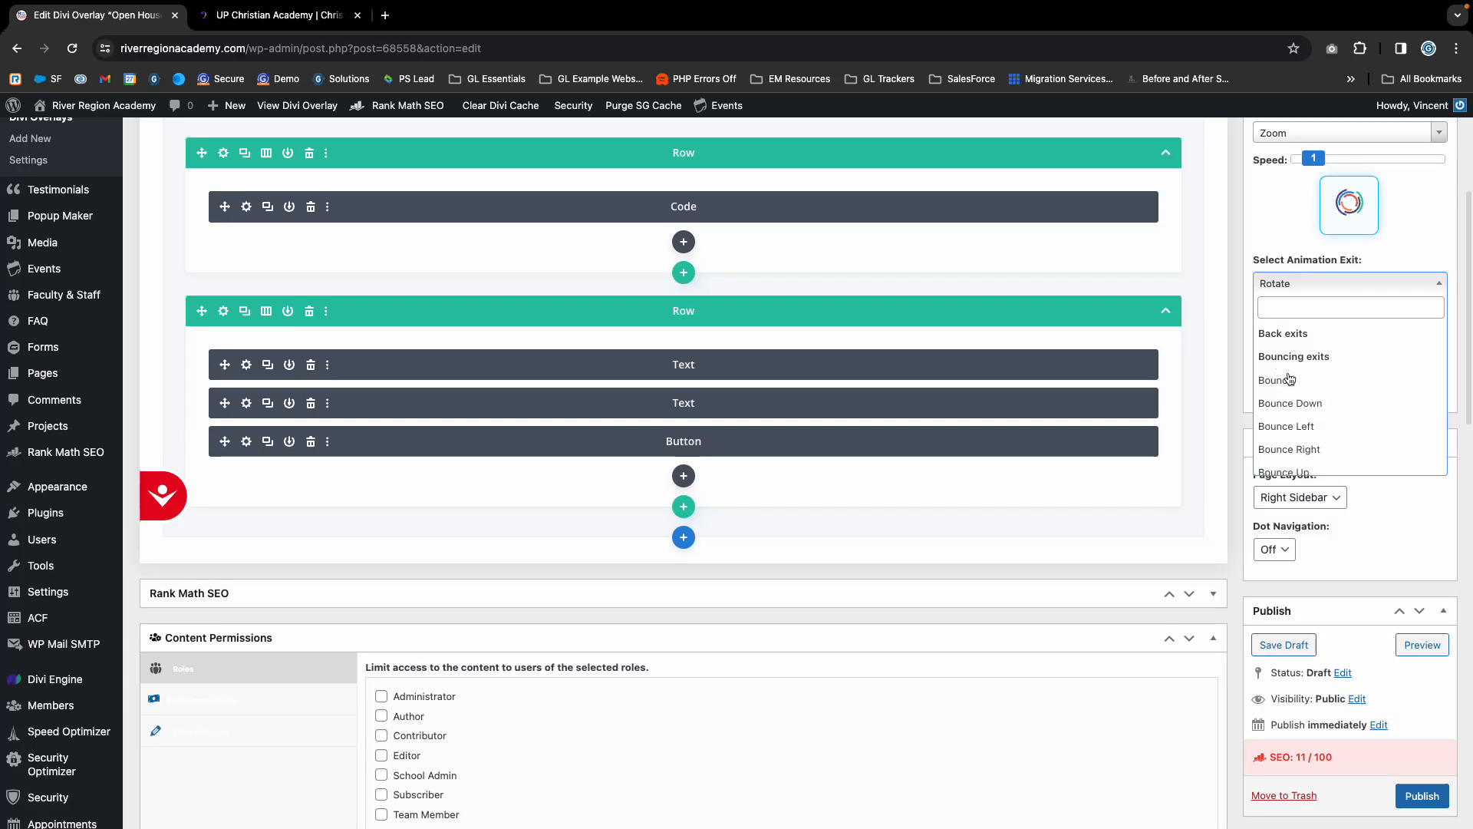
pyautogui.click(1290, 379)
# Set the overlay's exit animation to Back Down from the Back exits group.
pyautogui.click(1297, 283)
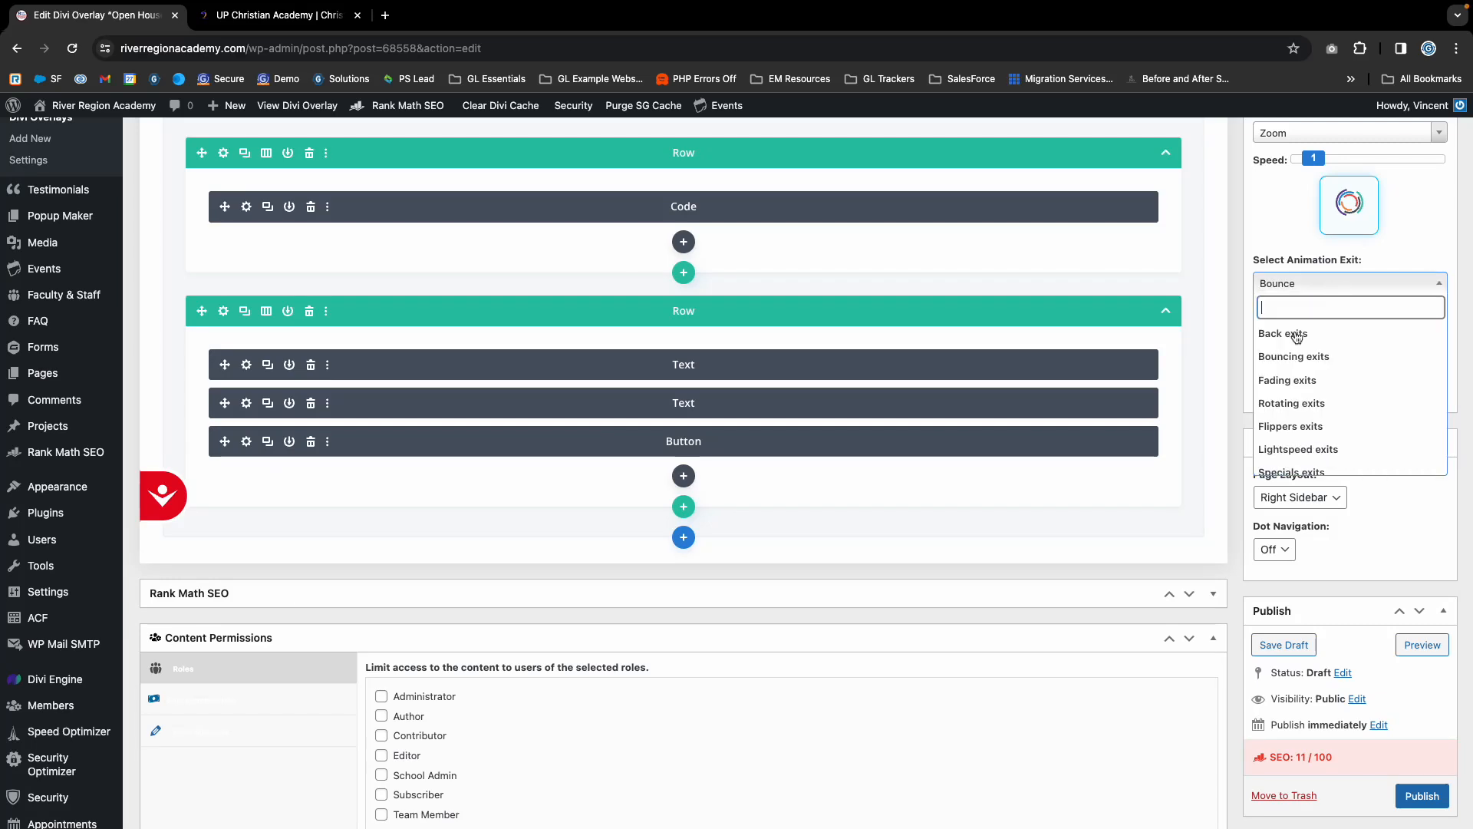
pyautogui.click(1297, 335)
pyautogui.click(1296, 357)
# Set the overlay's page layout to No Sidebar in the Divi page settings.
pyautogui.scroll(-2, 1304, 445)
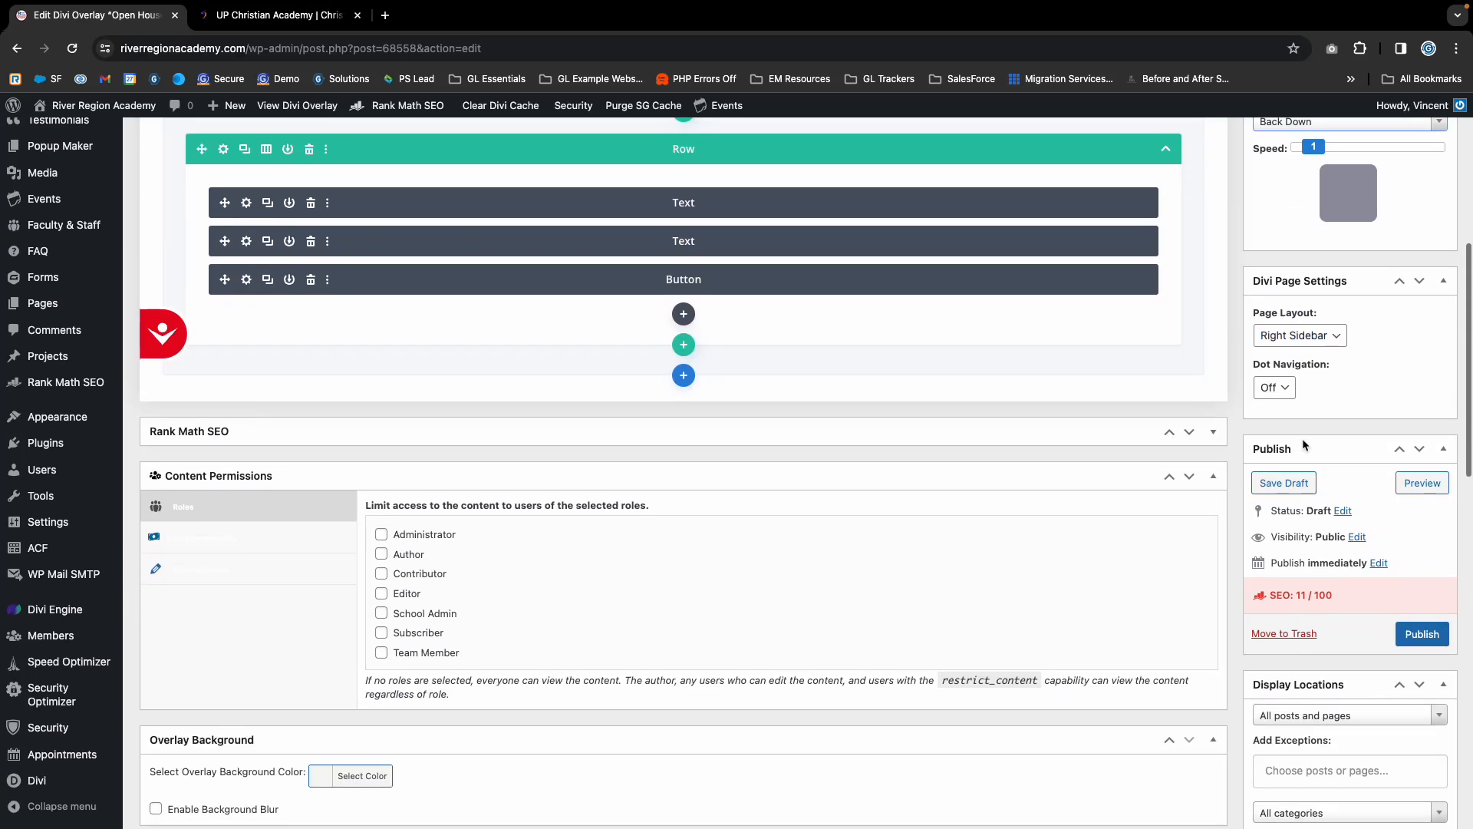
pyautogui.click(1299, 336)
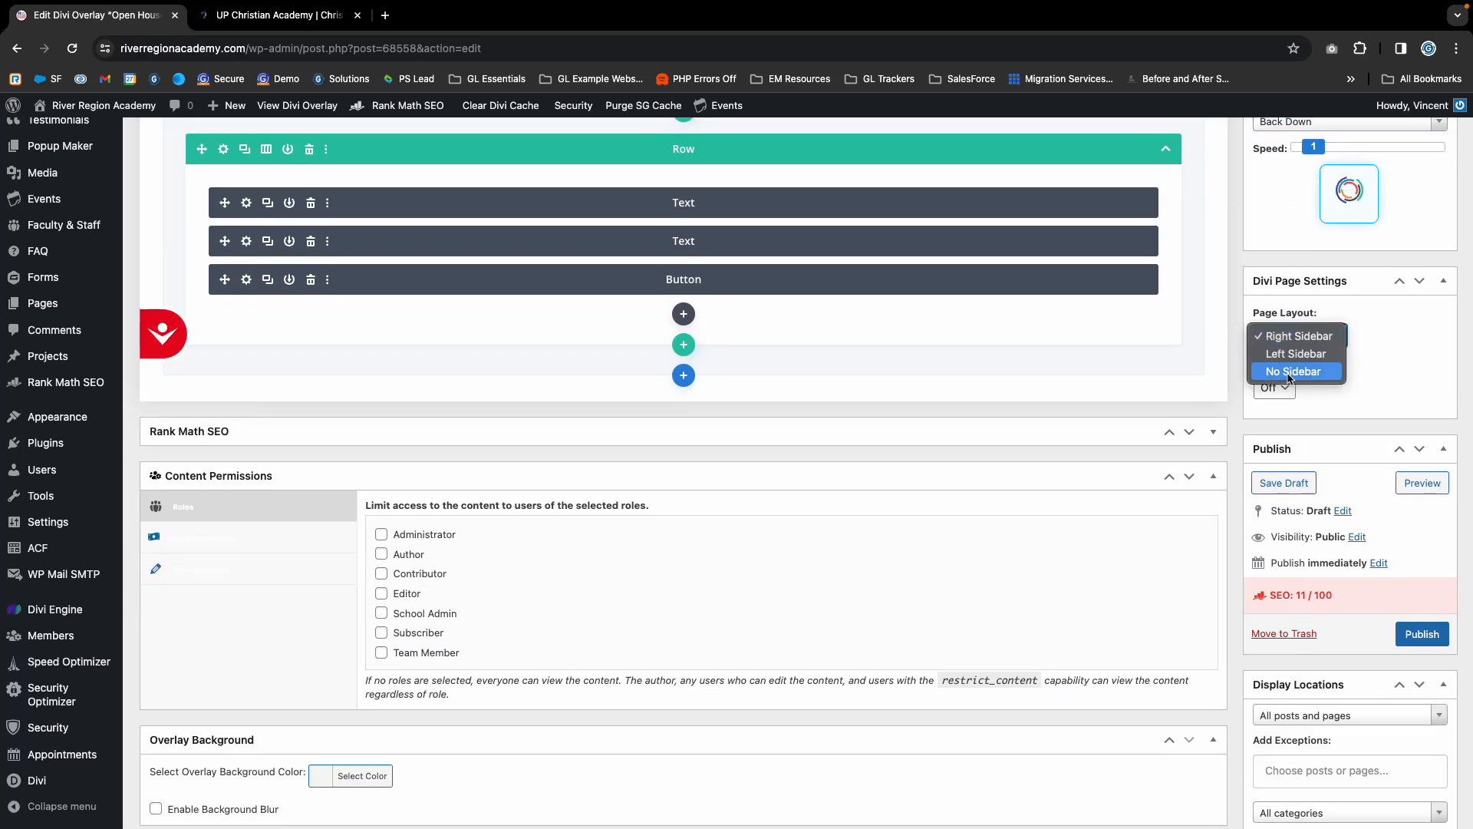
pyautogui.click(1283, 373)
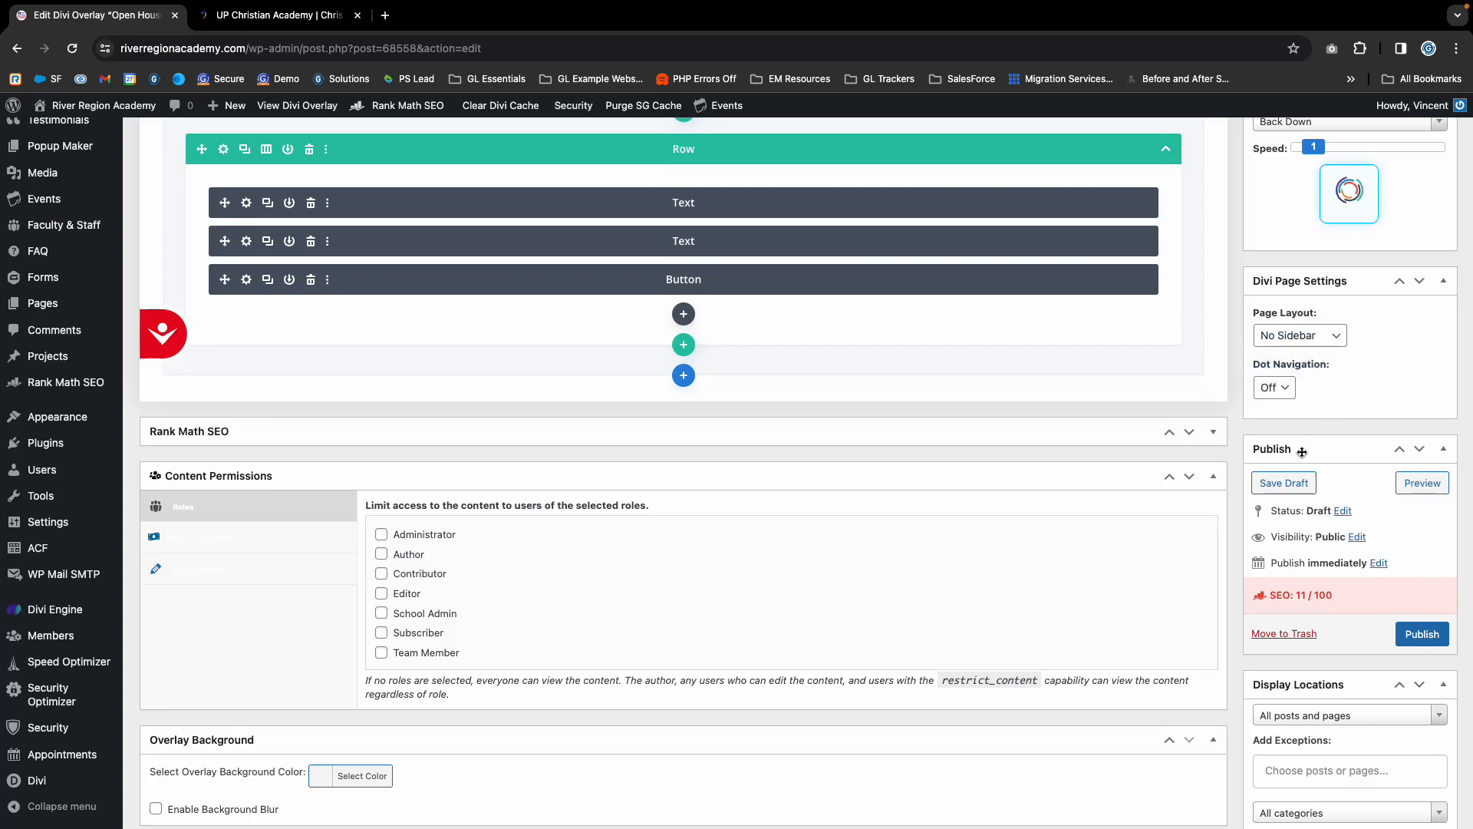
# Limit the overlay's display locations to only specific pages.
pyautogui.scroll(-2, 1274, 446)
pyautogui.scroll(-5, 1273, 444)
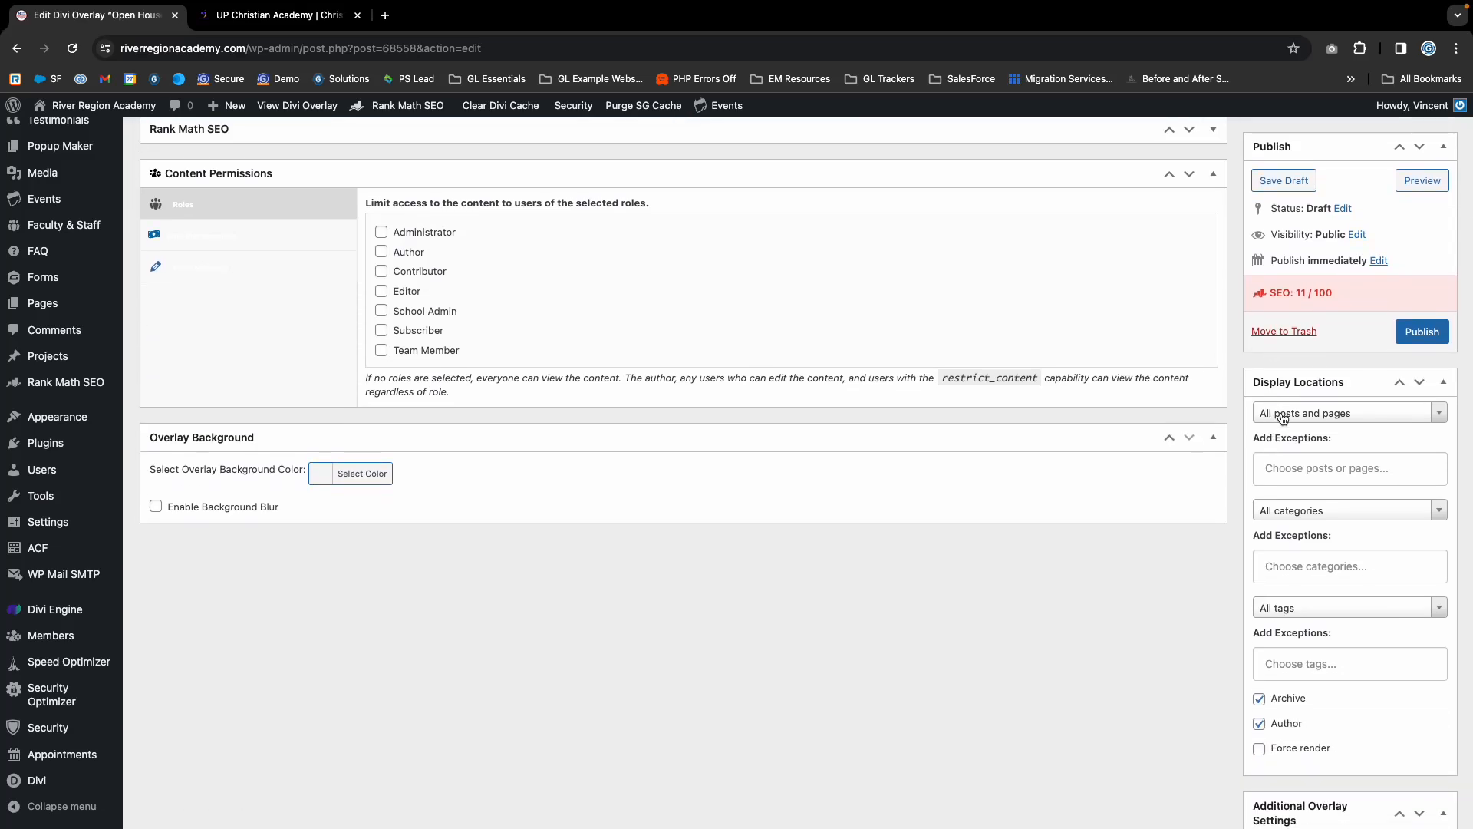
pyautogui.click(1283, 417)
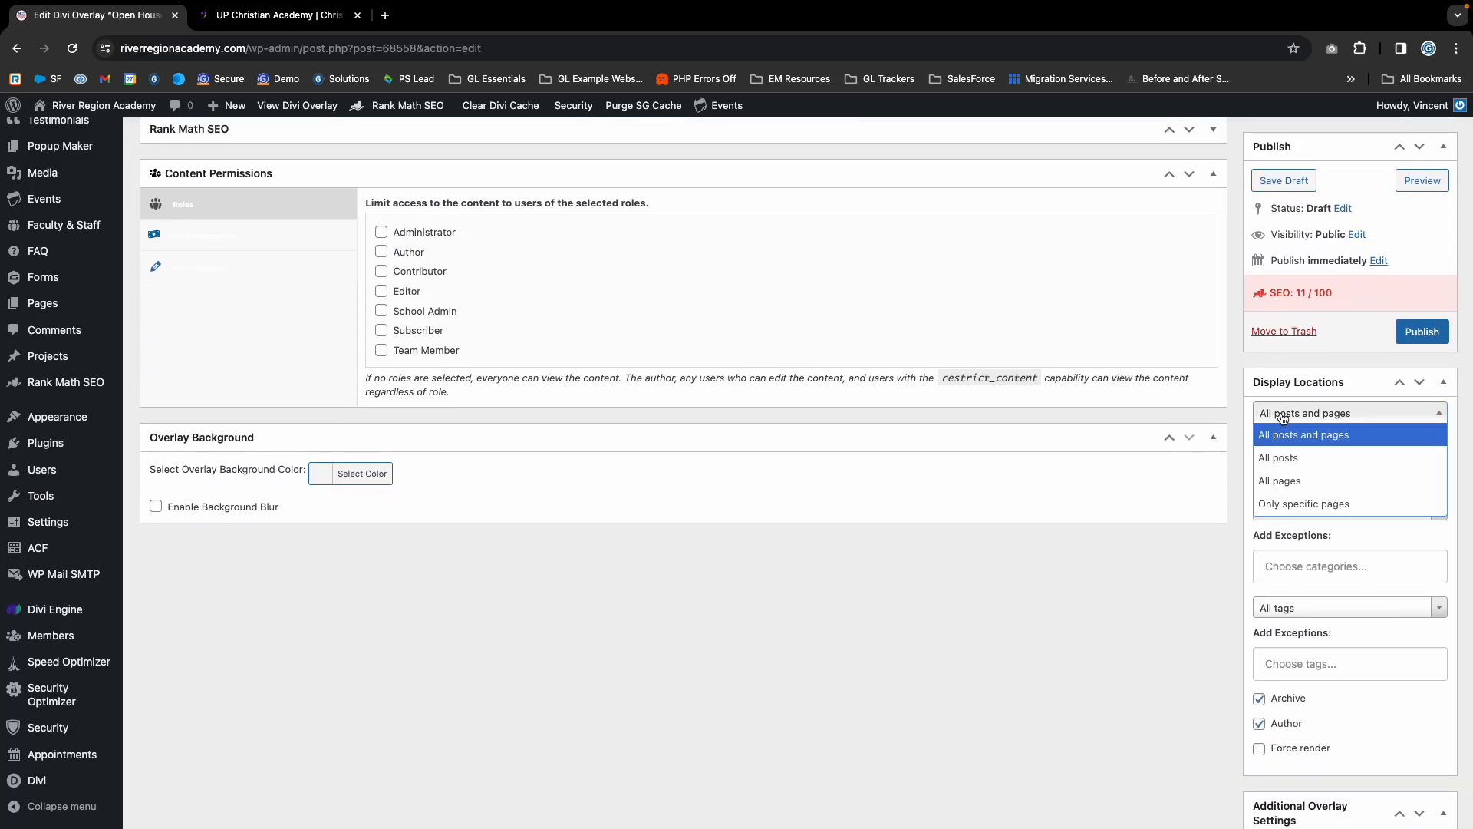
pyautogui.click(1289, 505)
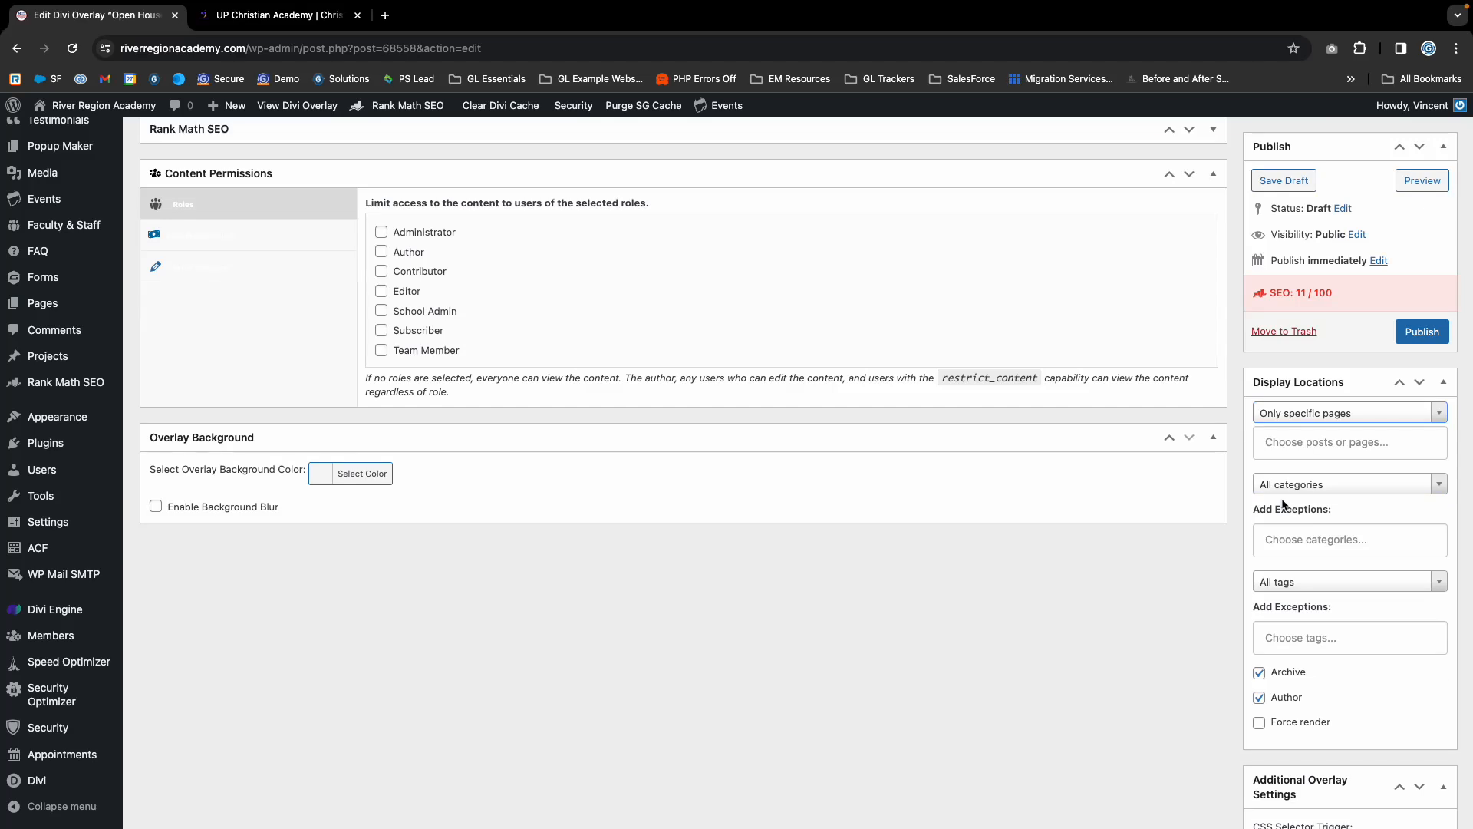
# Add the Home page to the overlay's specific display pages and remove it again.
pyautogui.click(1294, 444)
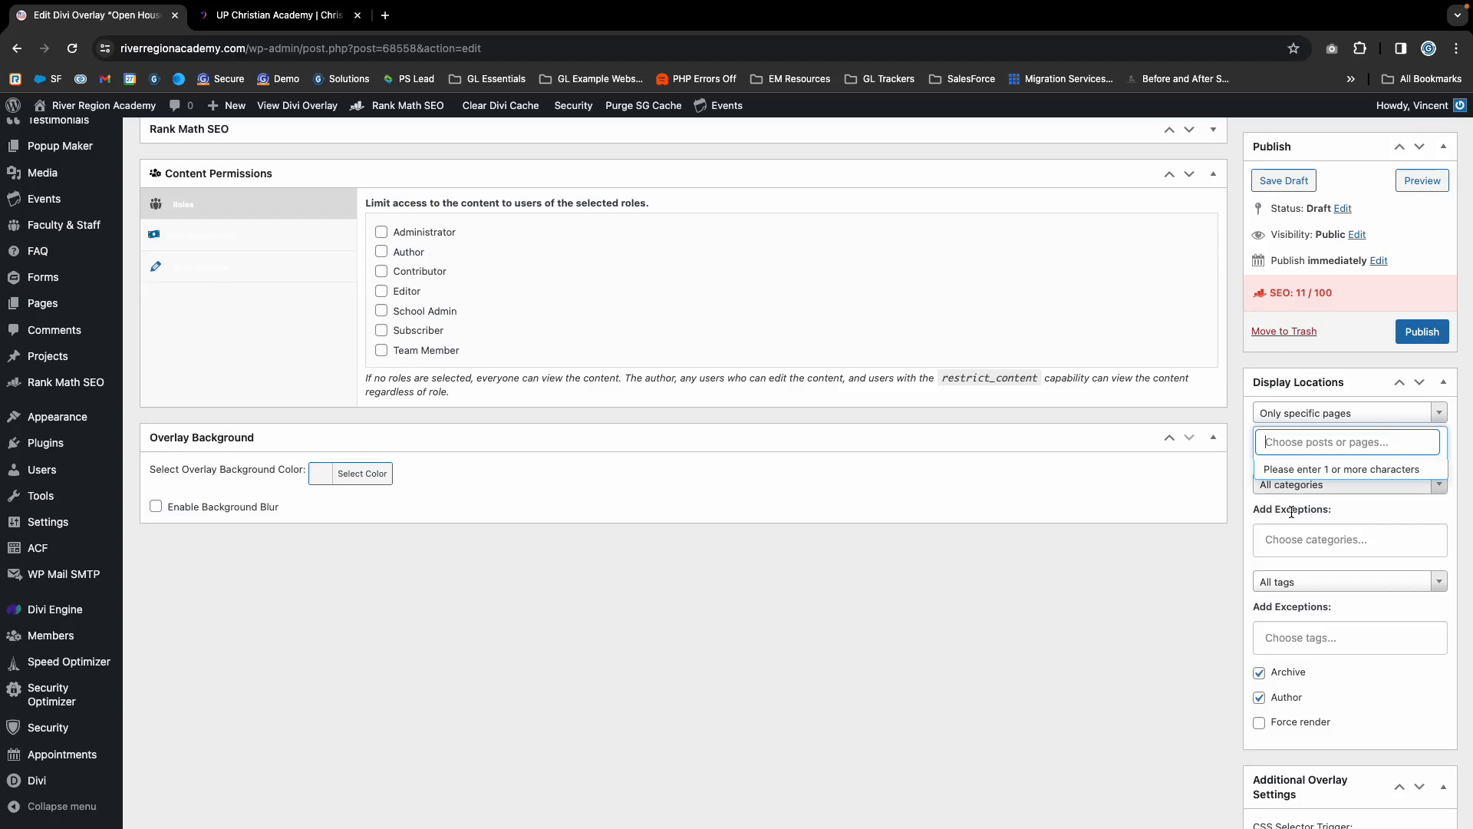
pyautogui.write('home')
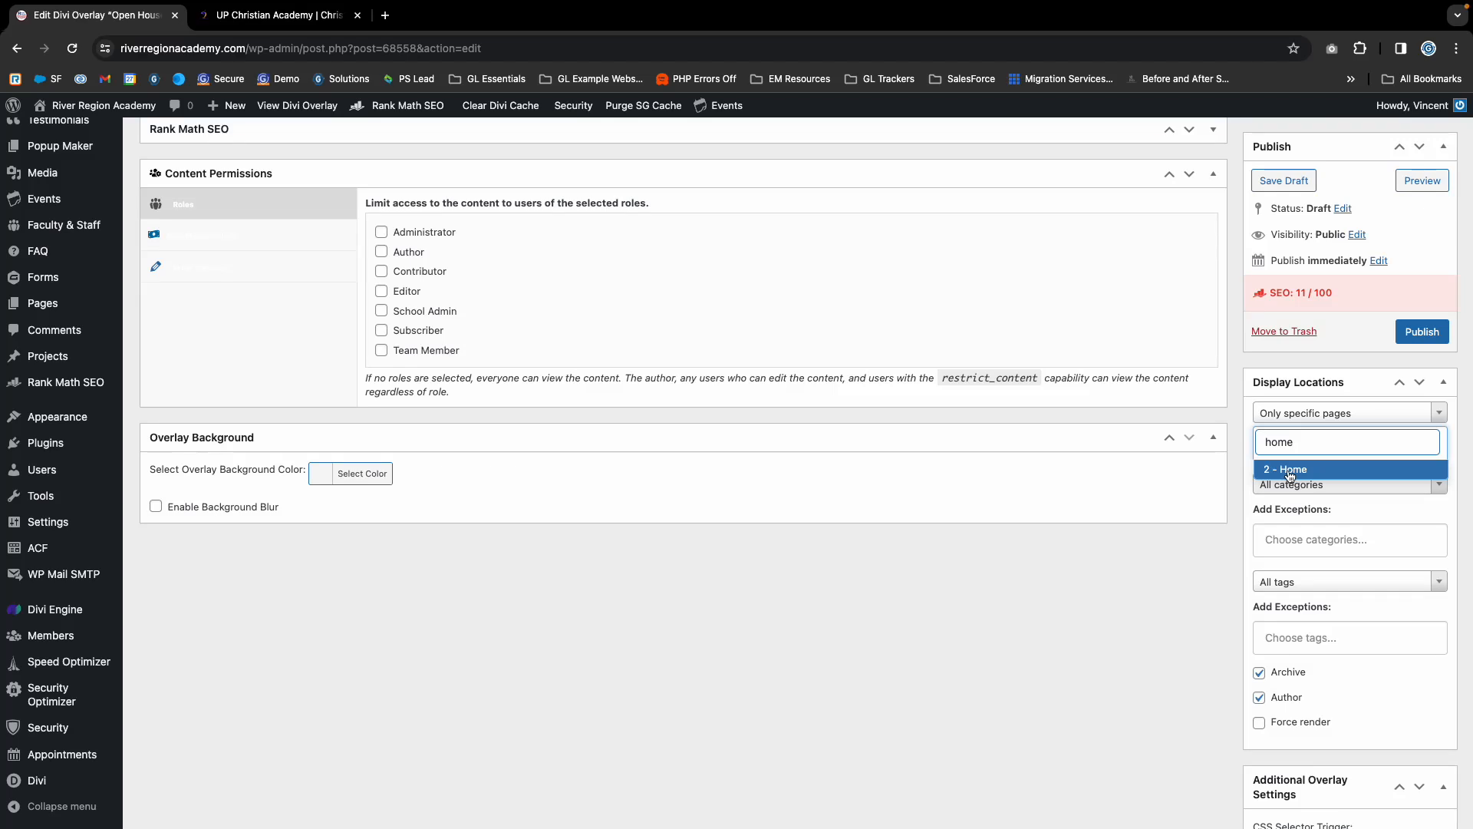
pyautogui.click(1289, 472)
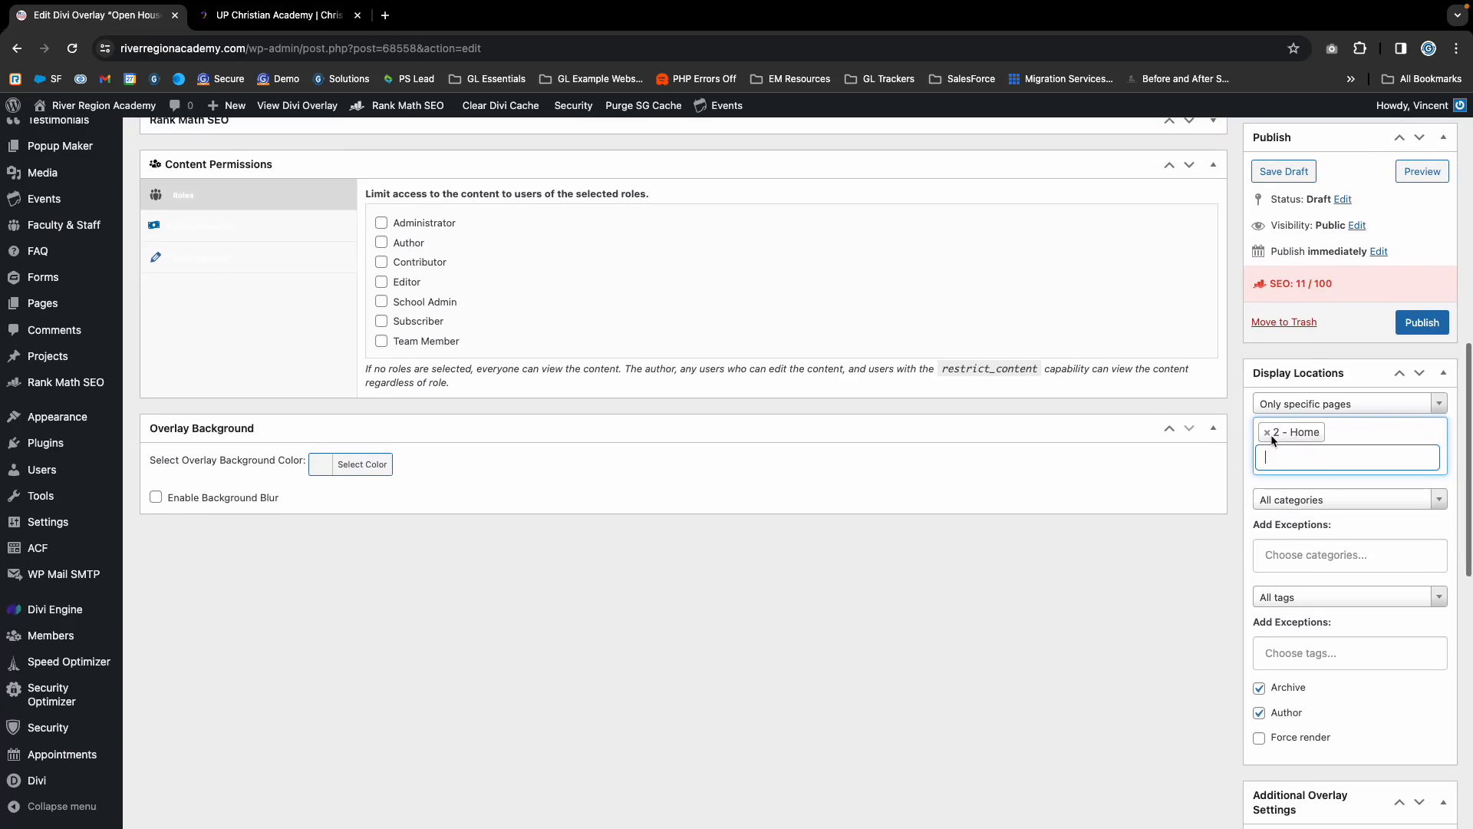
pyautogui.click(1267, 433)
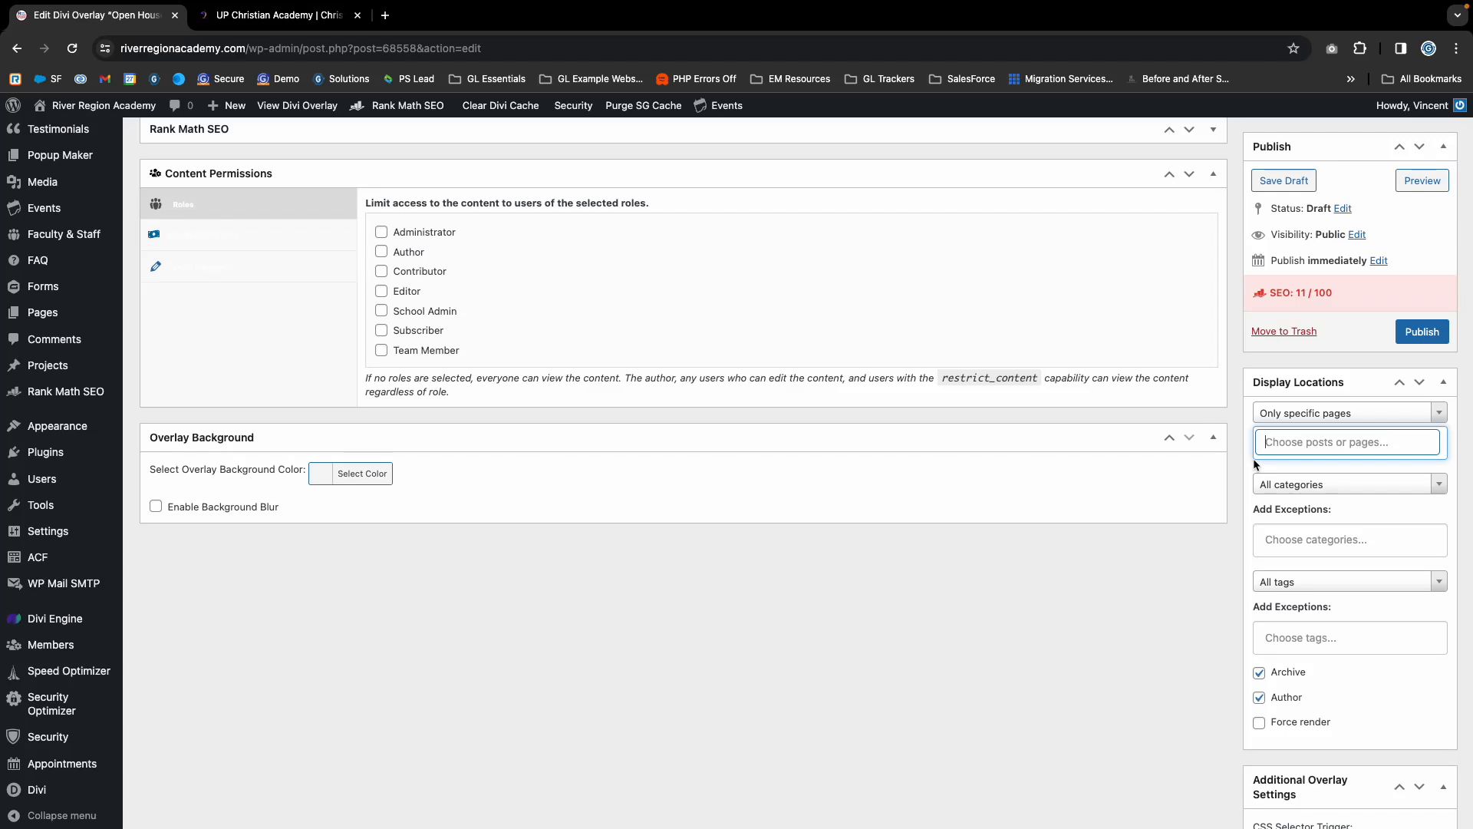
# Search the display locations for "inquire" and add the Inquire page as the specific page for the overlay.
pyautogui.write('inquire')
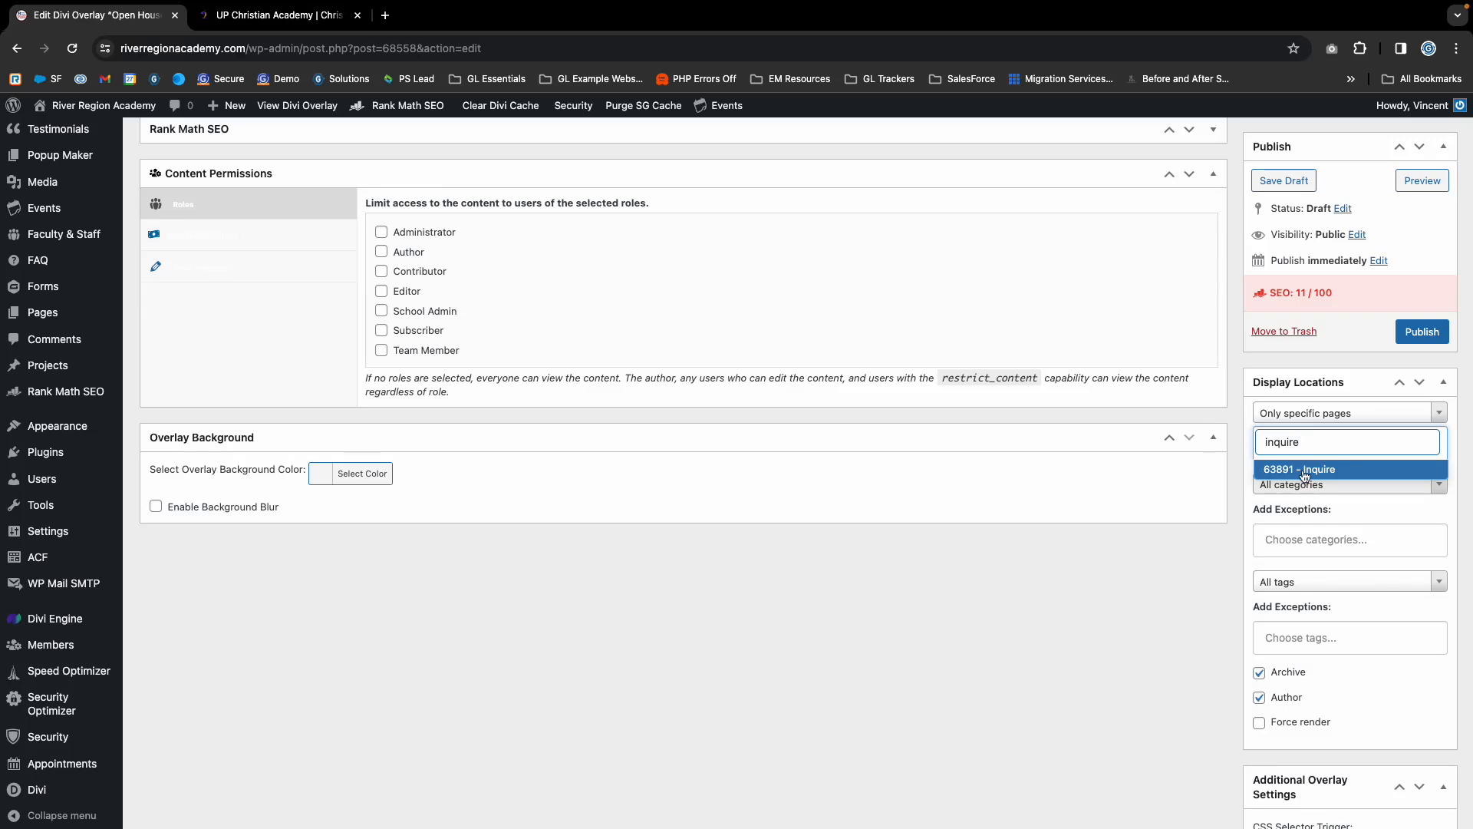
pyautogui.click(1305, 471)
# Review the remaining display location options, the additional overlay settings, the close button customizations and the automatic triggers.
pyautogui.scroll(-3, 1343, 534)
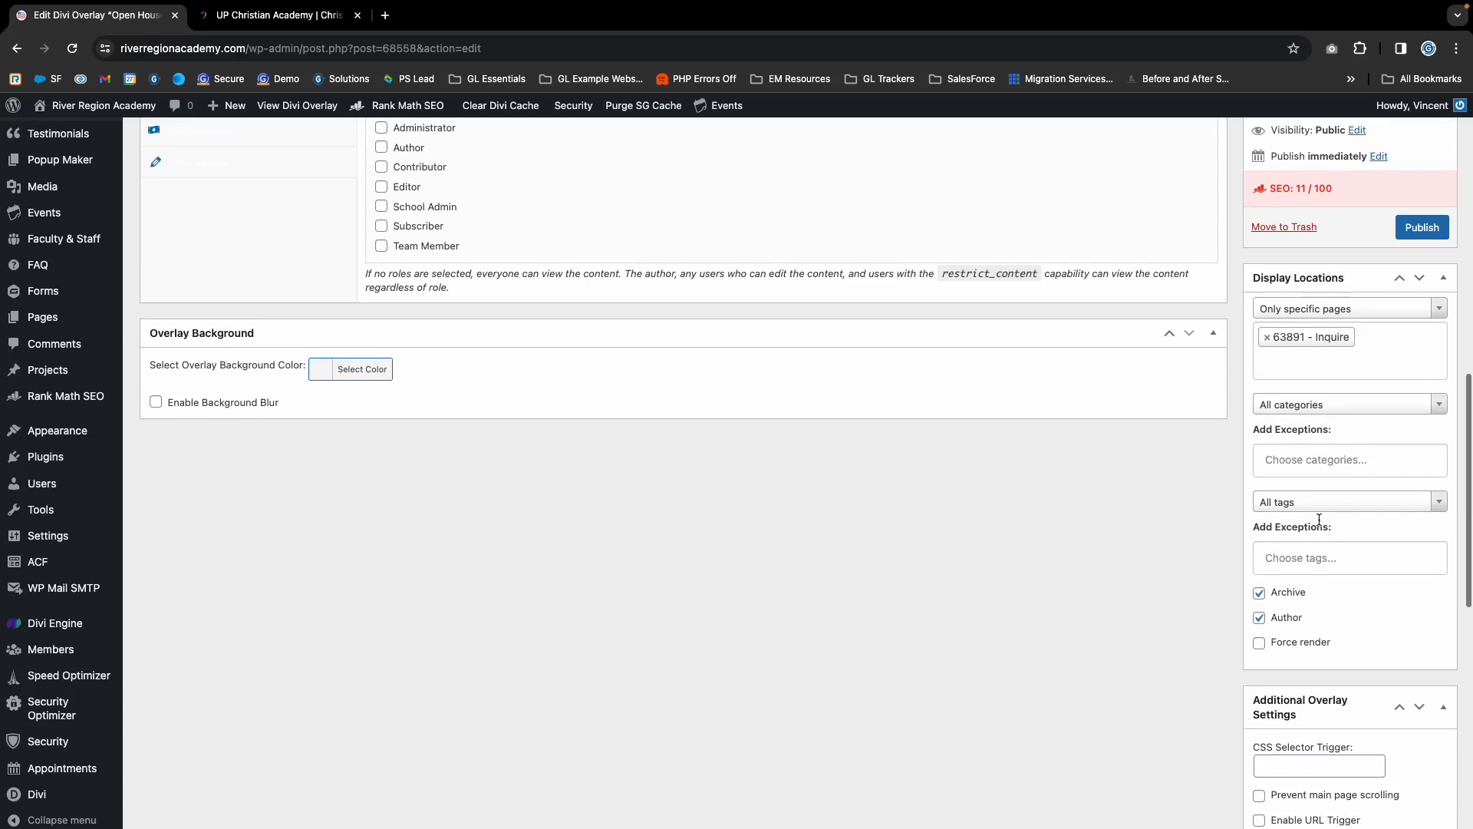
pyautogui.scroll(-3, 1343, 534)
pyautogui.scroll(2, 1289, 476)
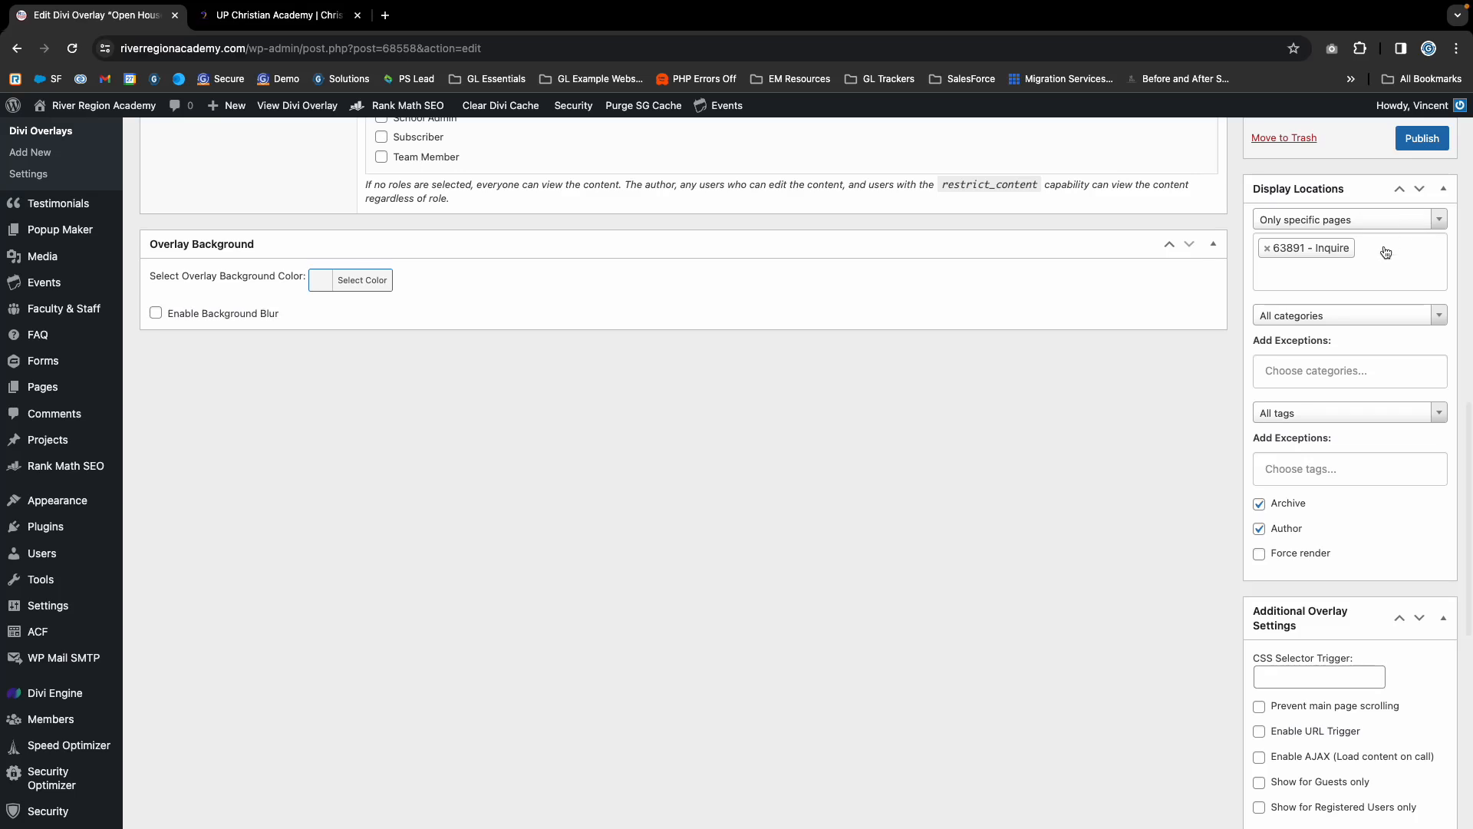
pyautogui.scroll(1, 1257, 274)
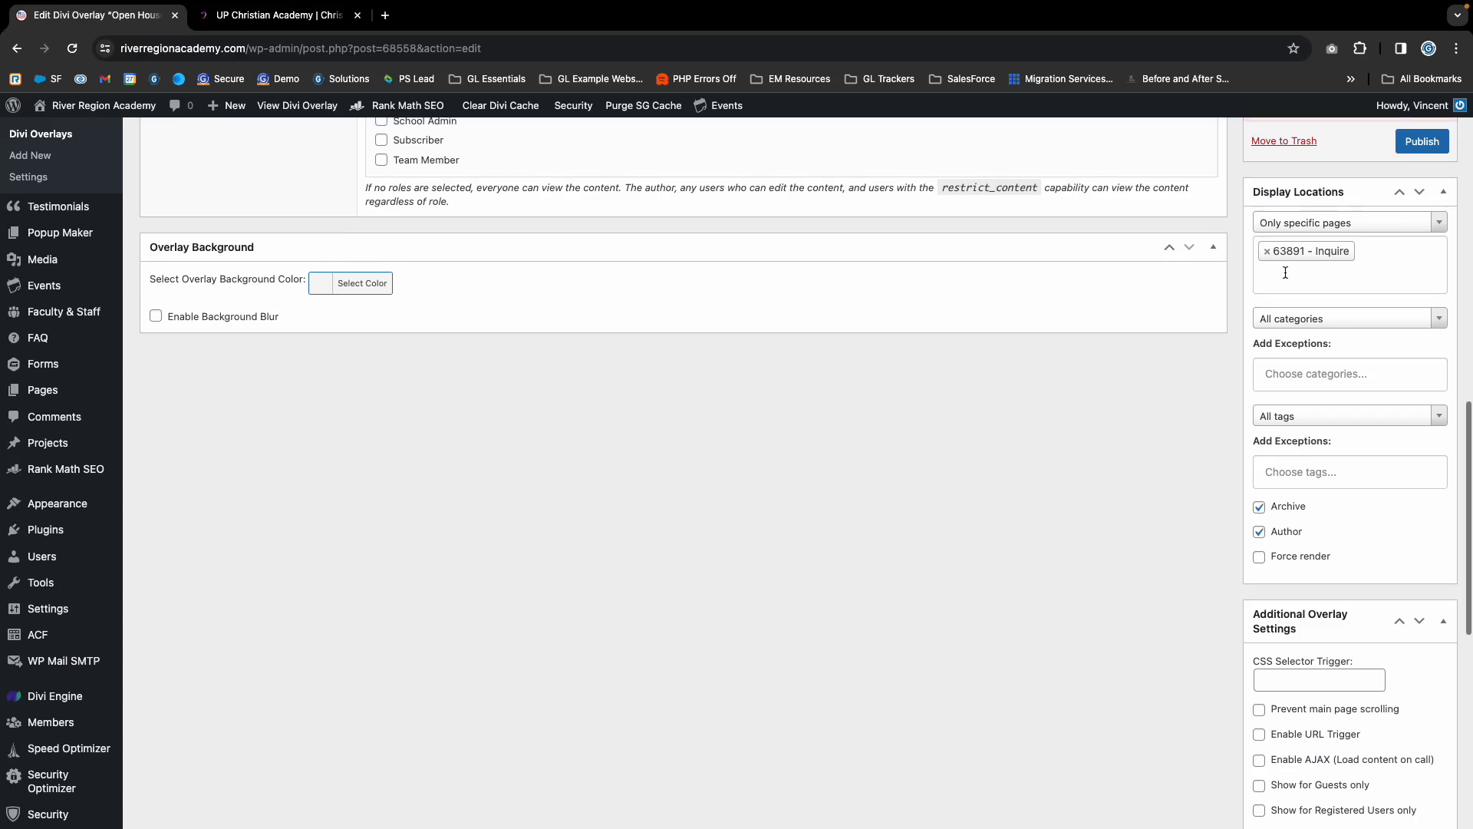
pyautogui.scroll(1, 1262, 276)
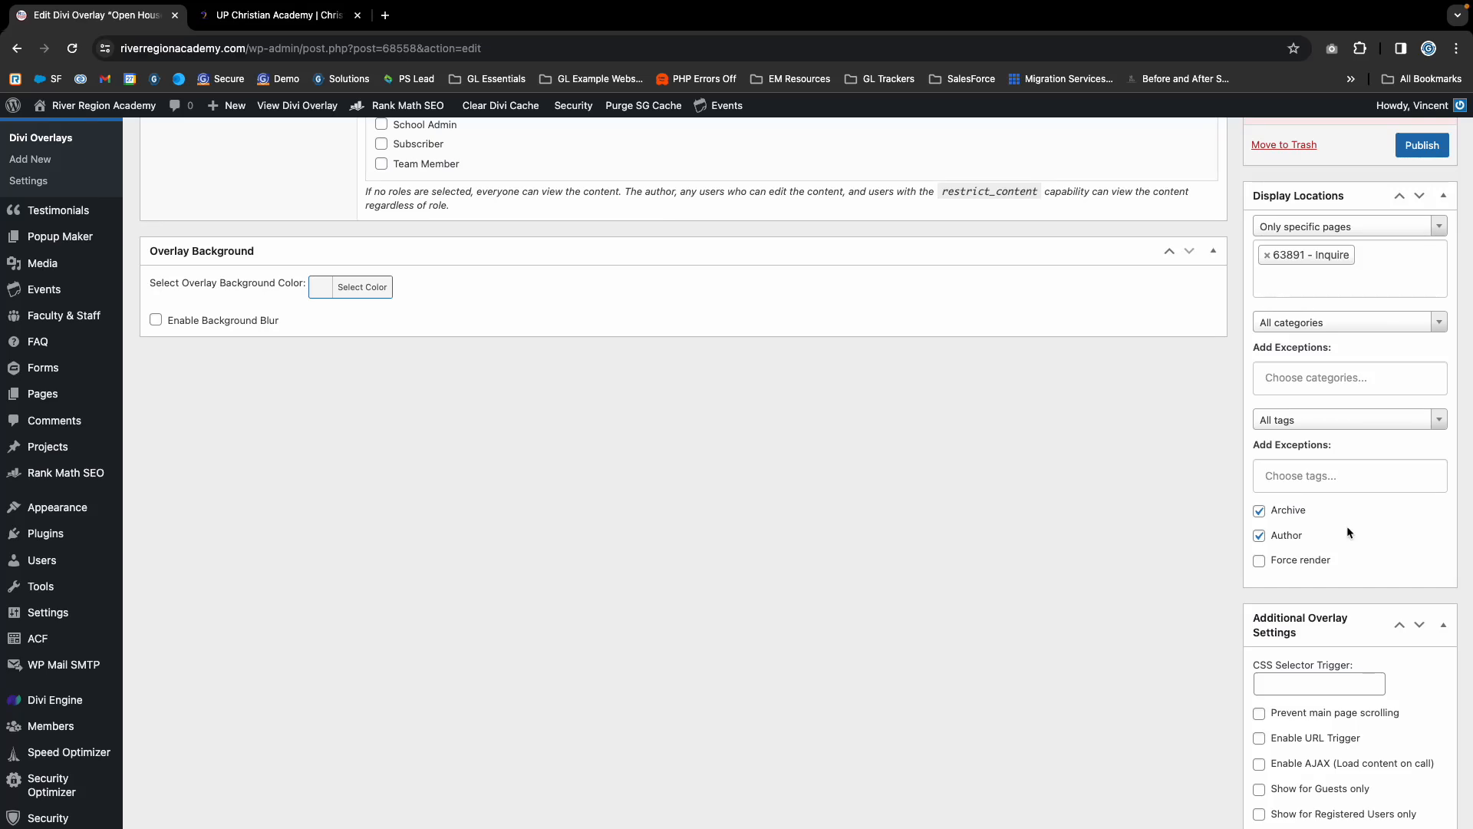
pyautogui.scroll(-3, 1343, 522)
pyautogui.scroll(1, 1280, 242)
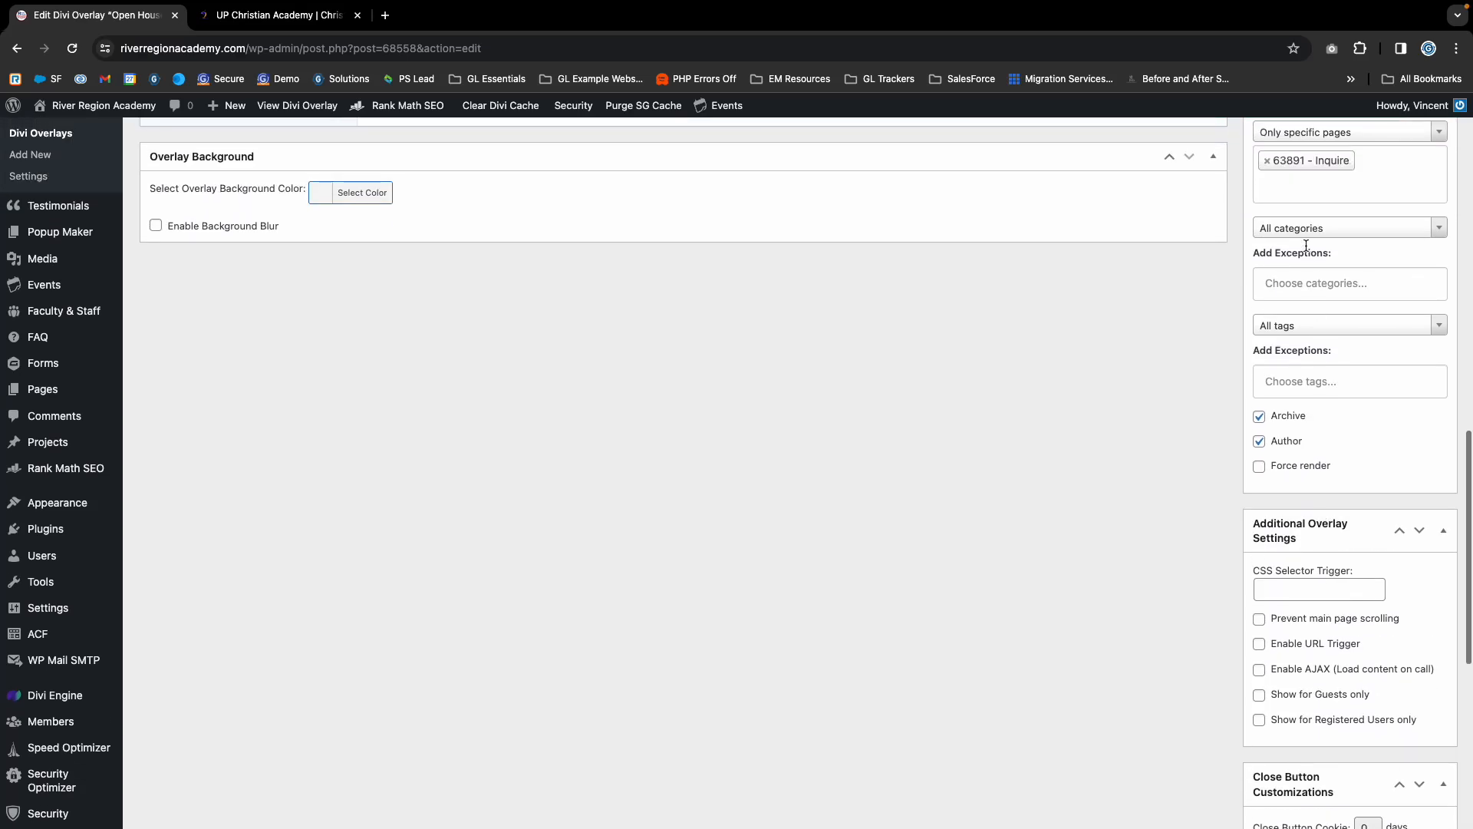
pyautogui.scroll(1, 1290, 311)
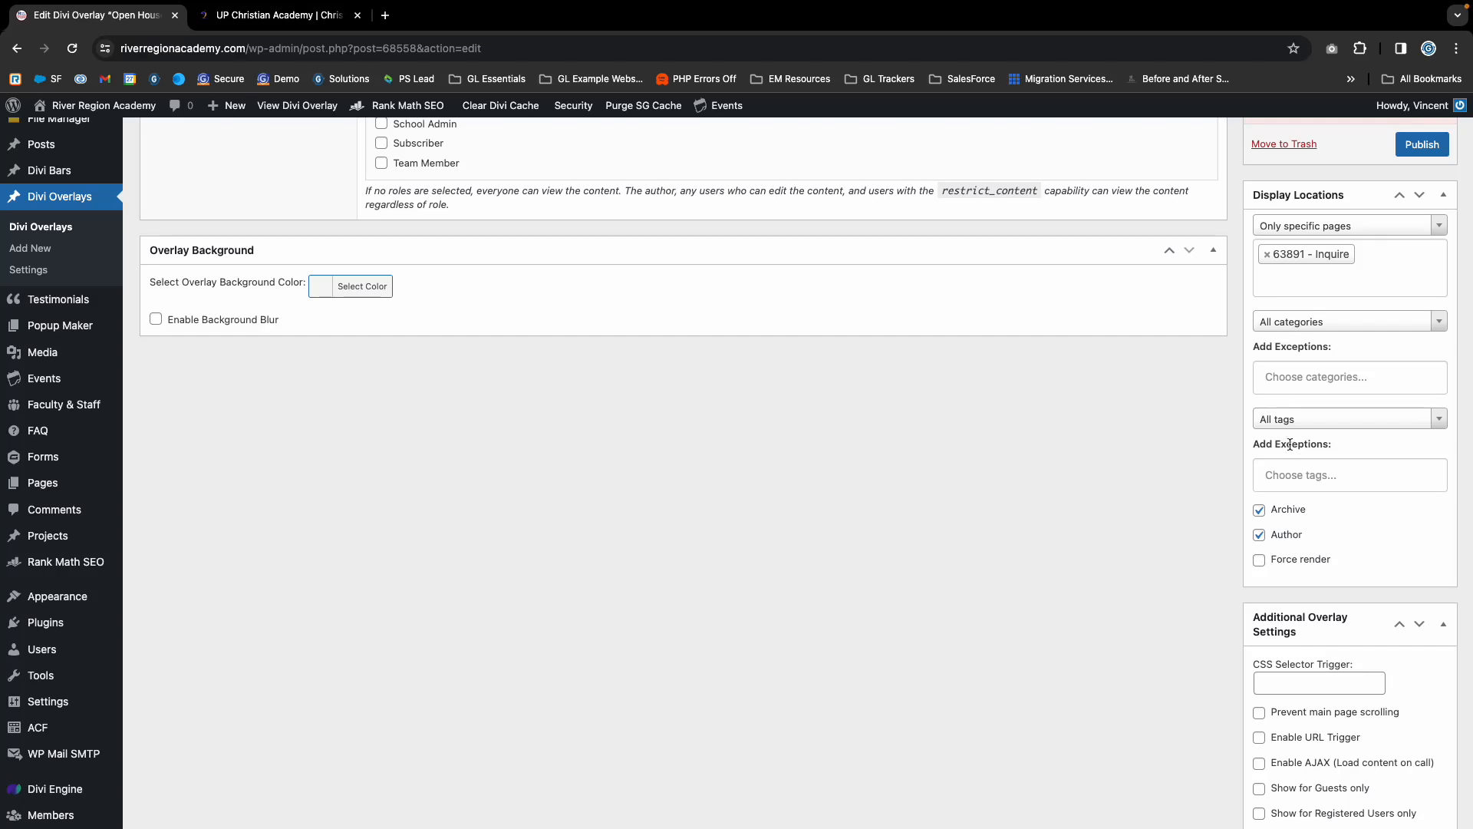
pyautogui.scroll(-4, 1297, 491)
pyautogui.scroll(-1, 1296, 483)
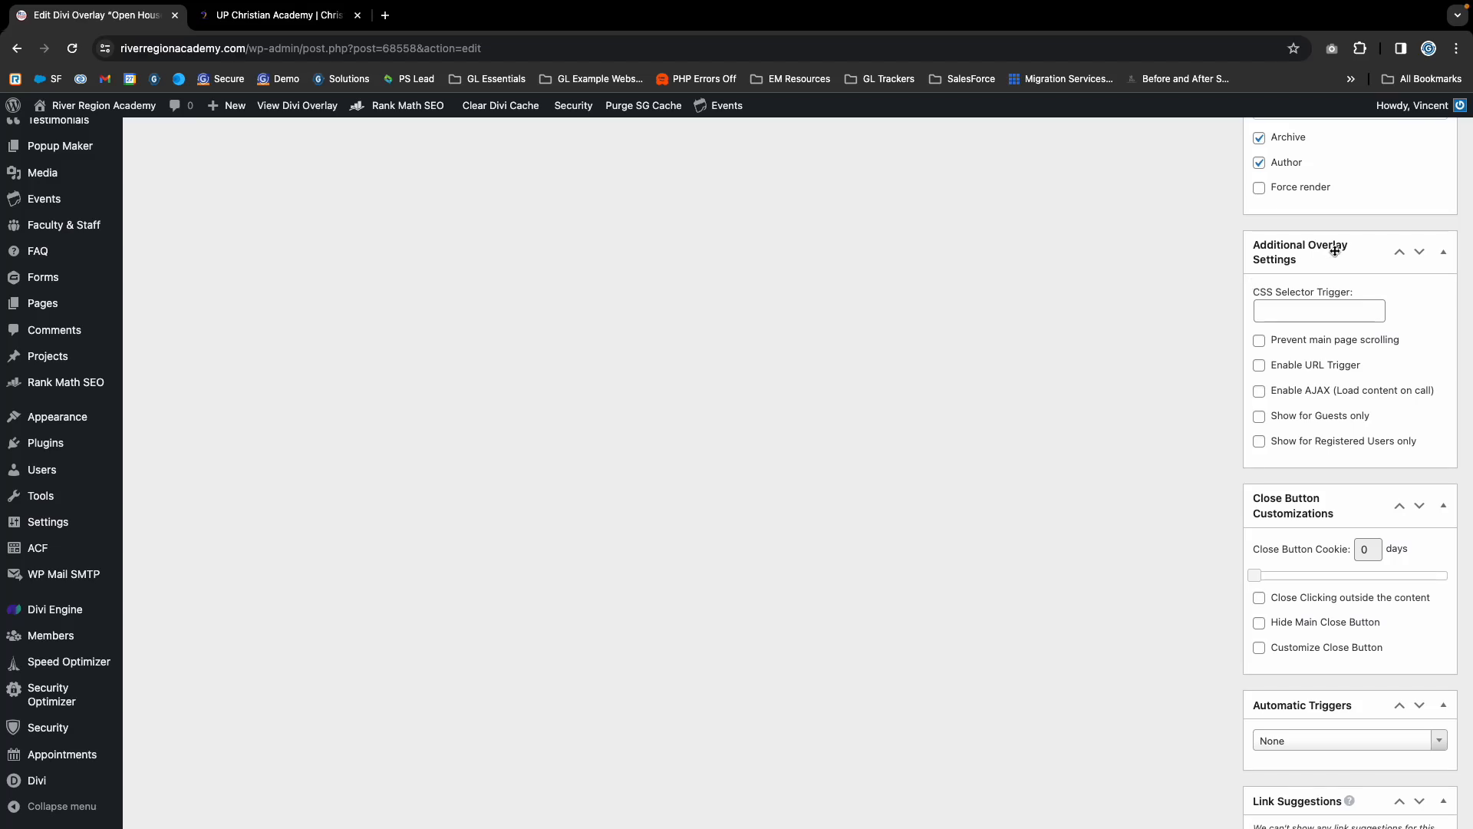
# Set the overlay's close button cookie to 5 days.
pyautogui.scroll(-1, 1281, 302)
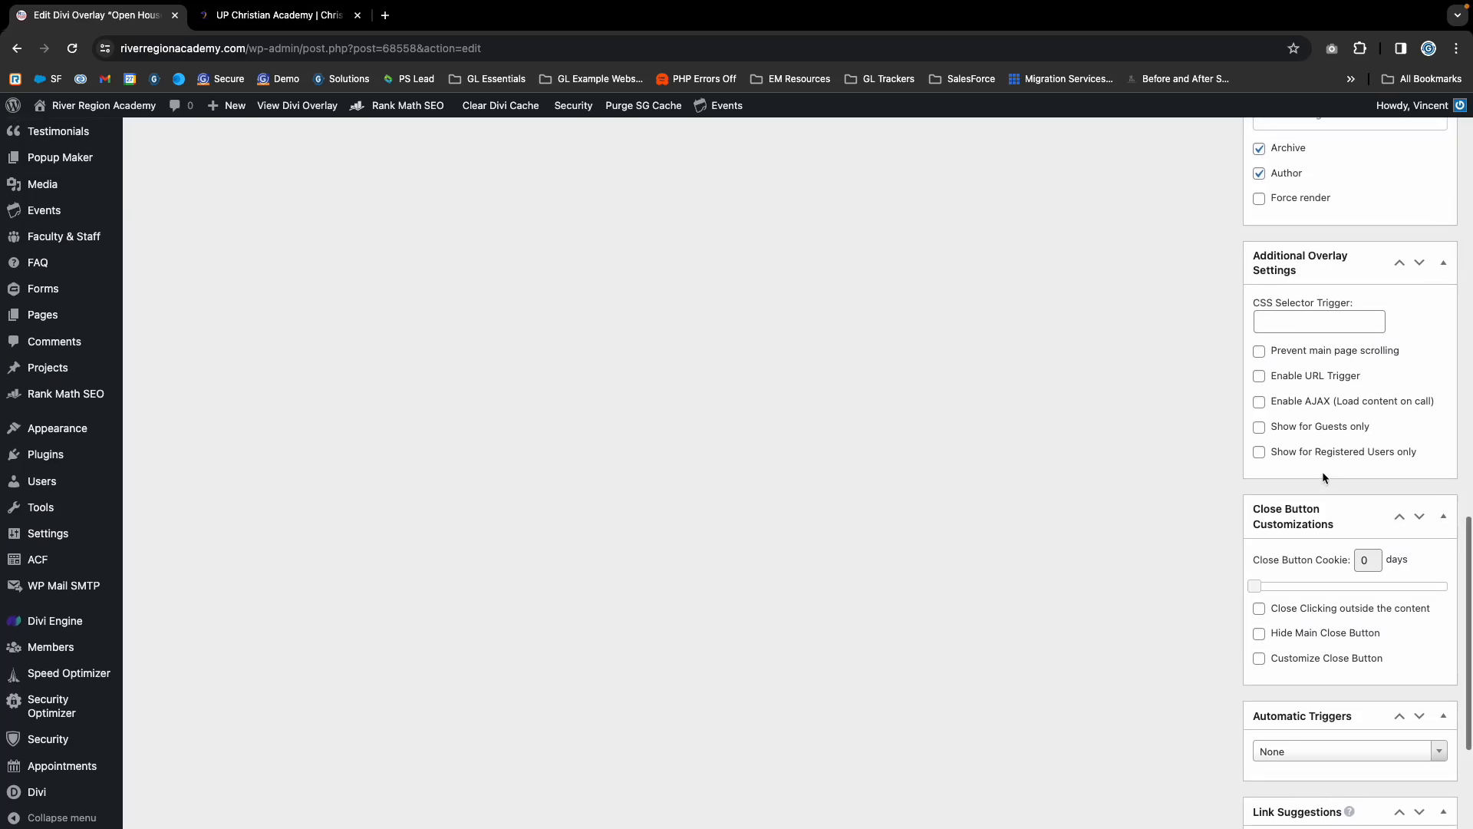
pyautogui.scroll(-3, 1316, 532)
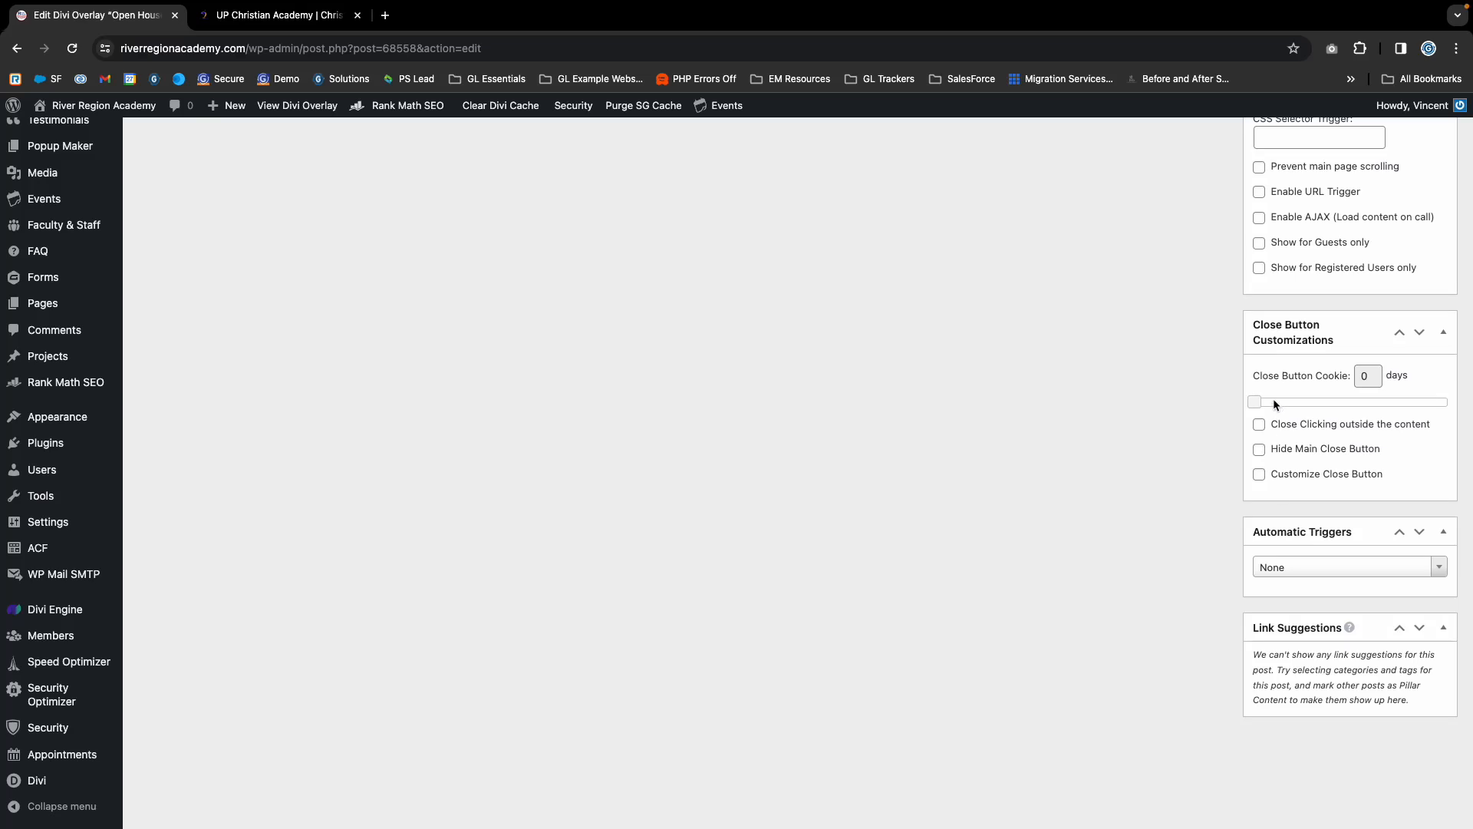
pyautogui.moveTo(1370, 375); pyautogui.dragTo(1349, 378)
pyautogui.click(1305, 398)
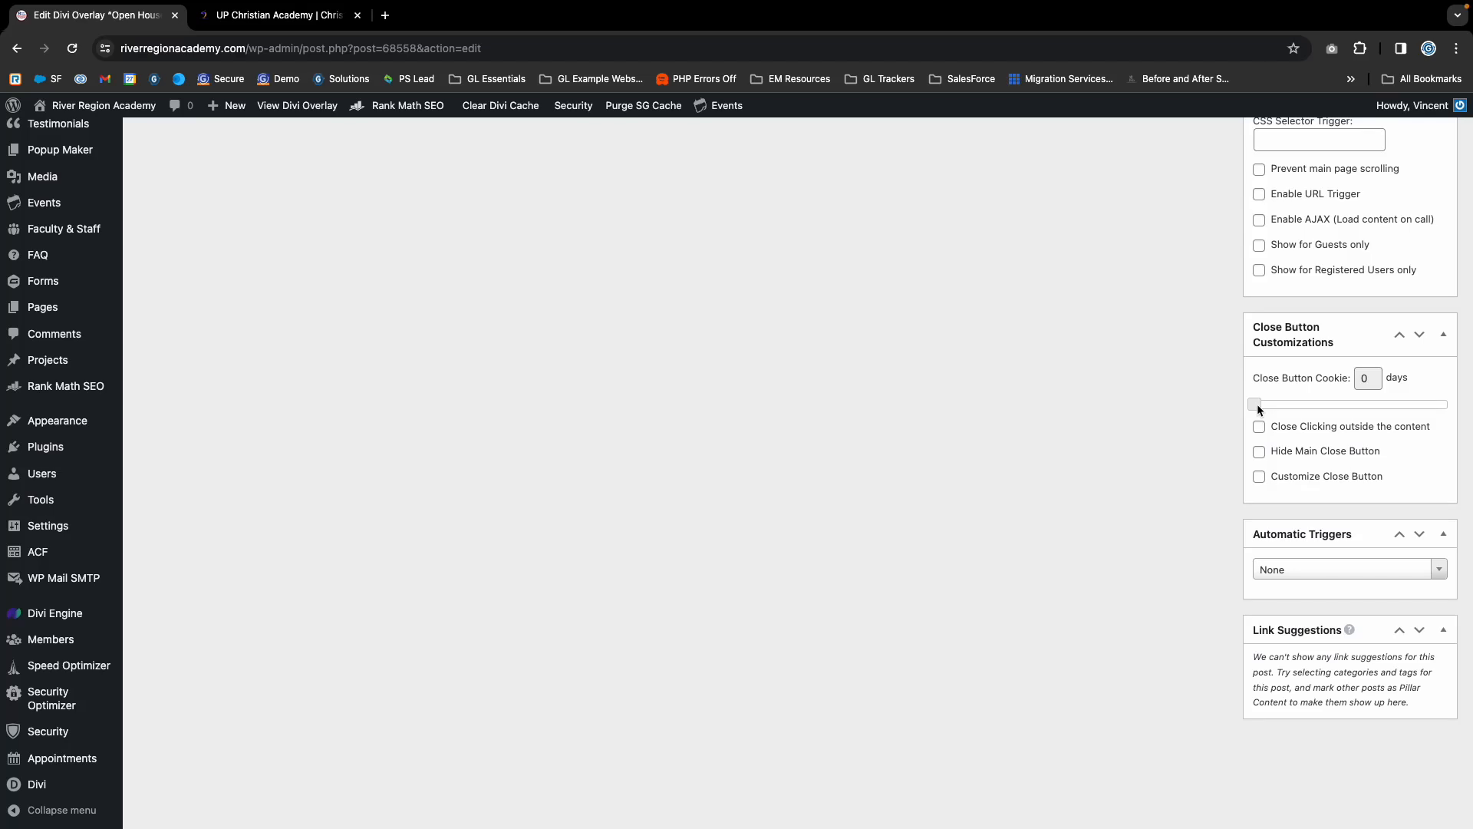
pyautogui.scroll(-1, 1259, 409)
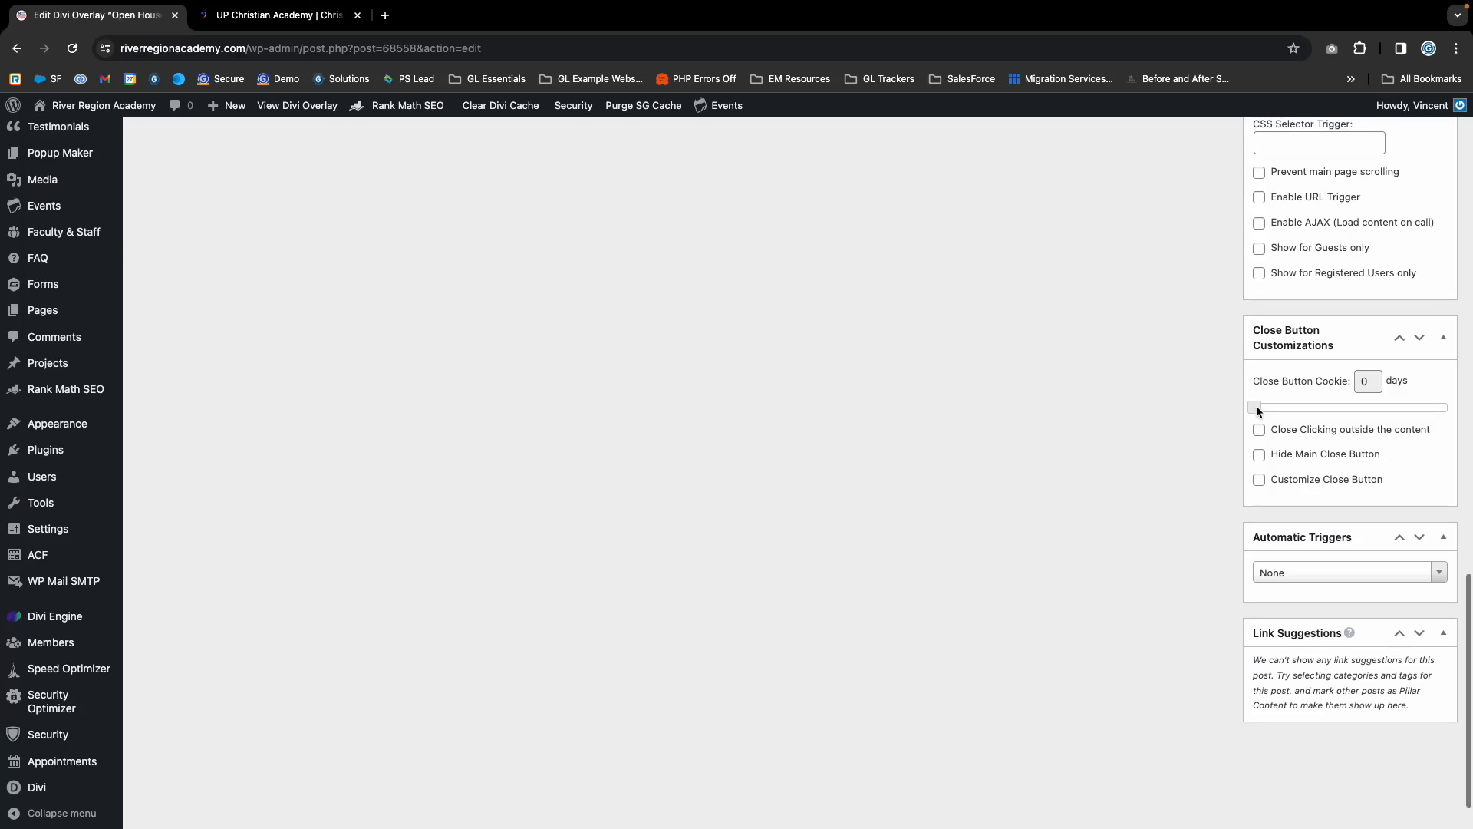
pyautogui.scroll(1, 1255, 407)
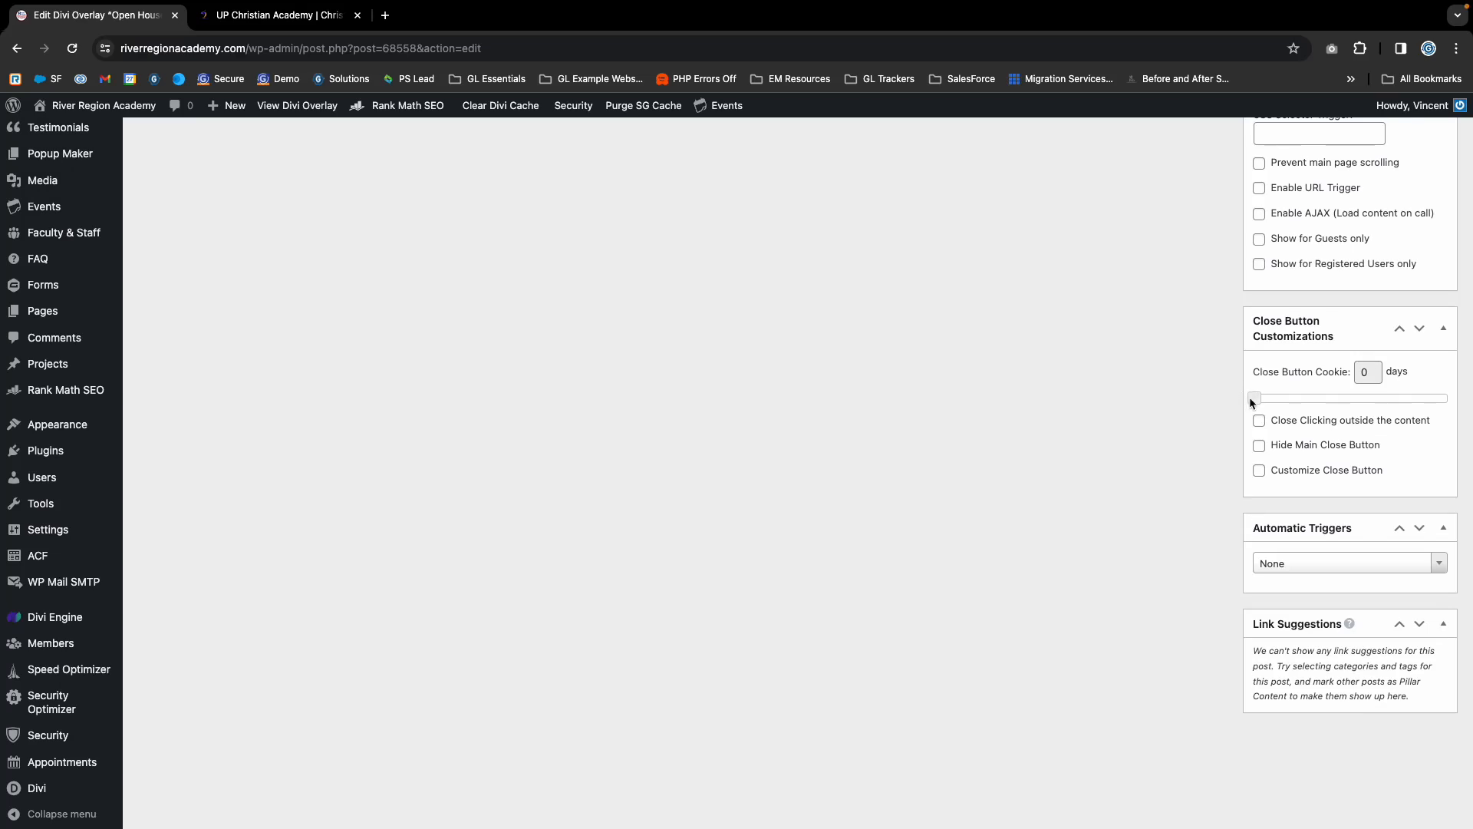
pyautogui.scroll(-1, 1254, 397)
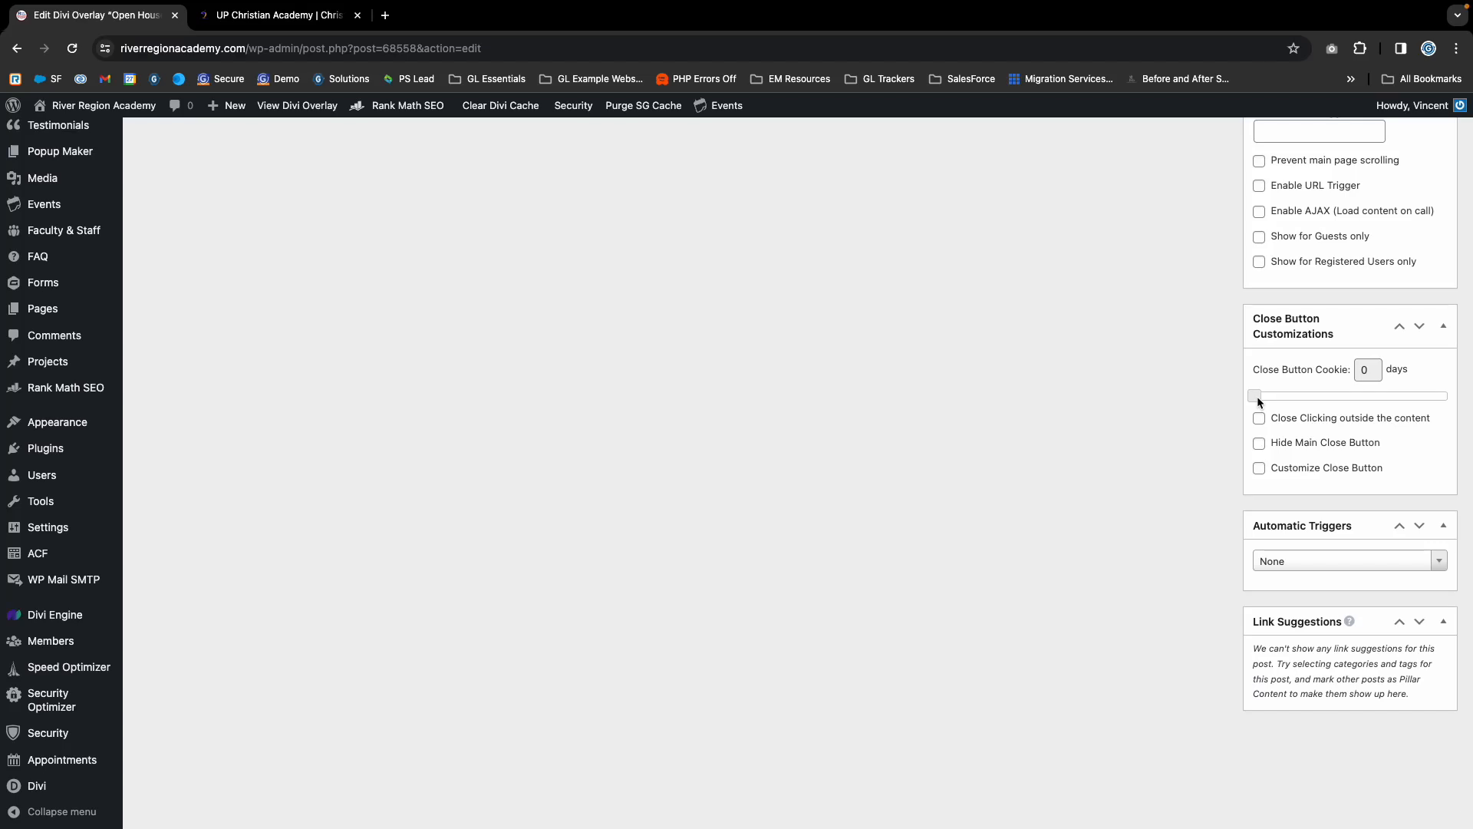
pyautogui.moveTo(1256, 396); pyautogui.dragTo(1264, 400)
pyautogui.moveTo(1263, 394)
pyautogui.mouseDown()
pyautogui.moveTo(1325, 396)
pyautogui.moveTo(1268, 404)
pyautogui.mouseUp()
pyautogui.scroll(1, 1251, 410)
pyautogui.scroll(-1, 1257, 412)
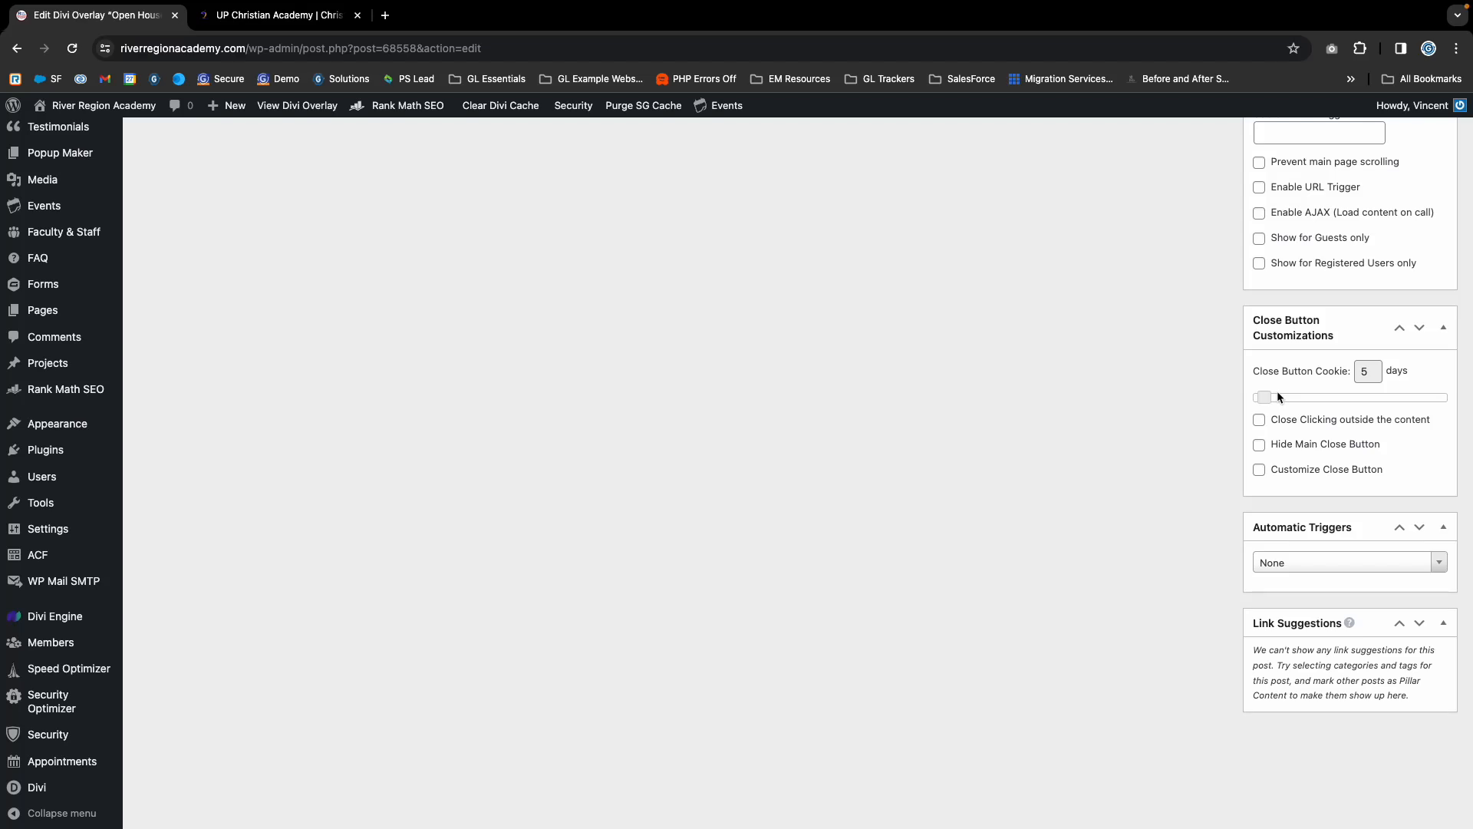
# Set the overlay's close button cookie to 1 day.
pyautogui.scroll(-1, 1276, 394)
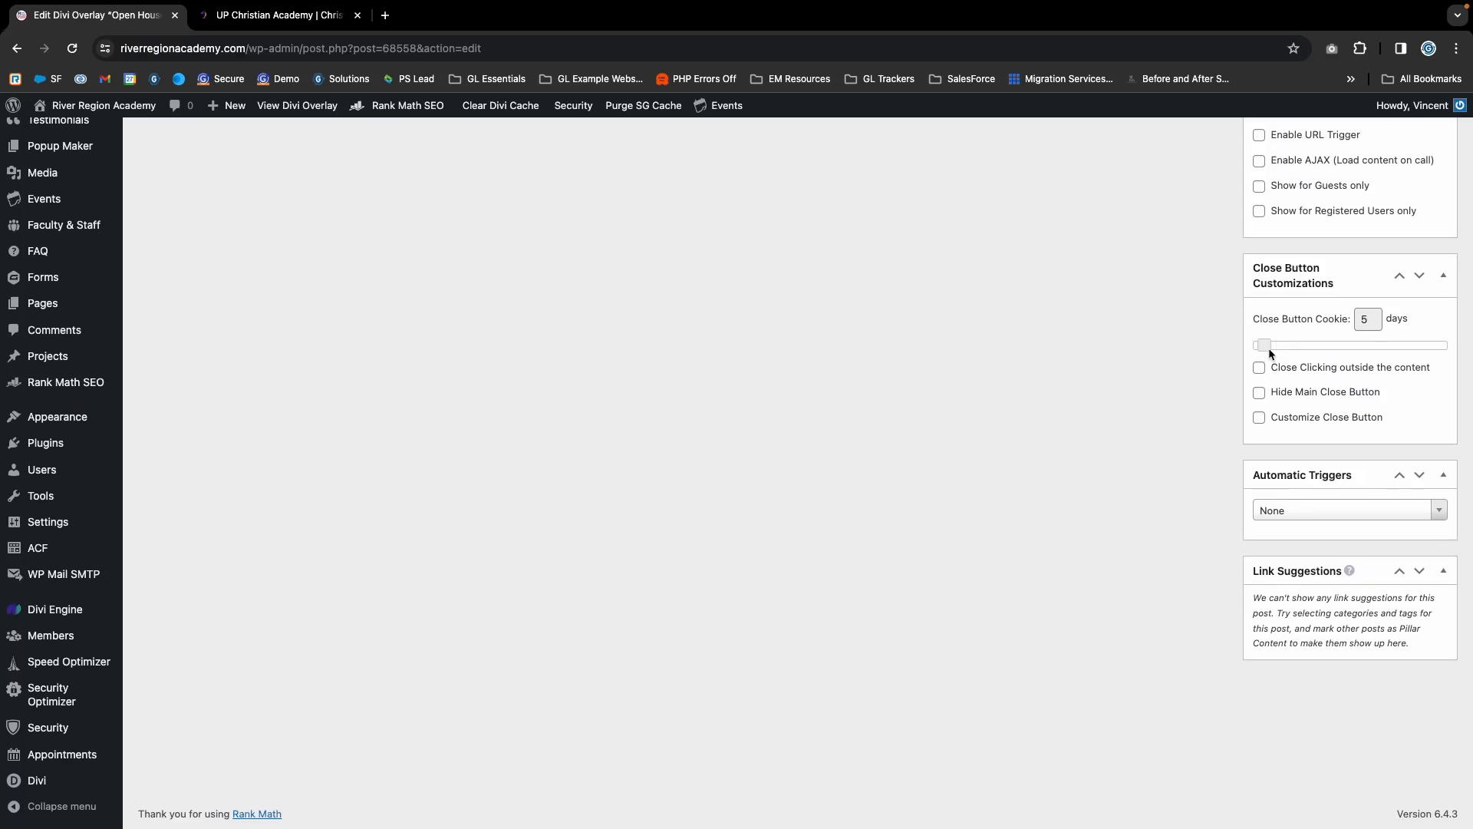
pyautogui.moveTo(1265, 345)
pyautogui.mouseDown()
pyautogui.moveTo(1293, 345)
pyautogui.moveTo(1260, 352)
pyautogui.mouseUp()
pyautogui.scroll(3, 1201, 380)
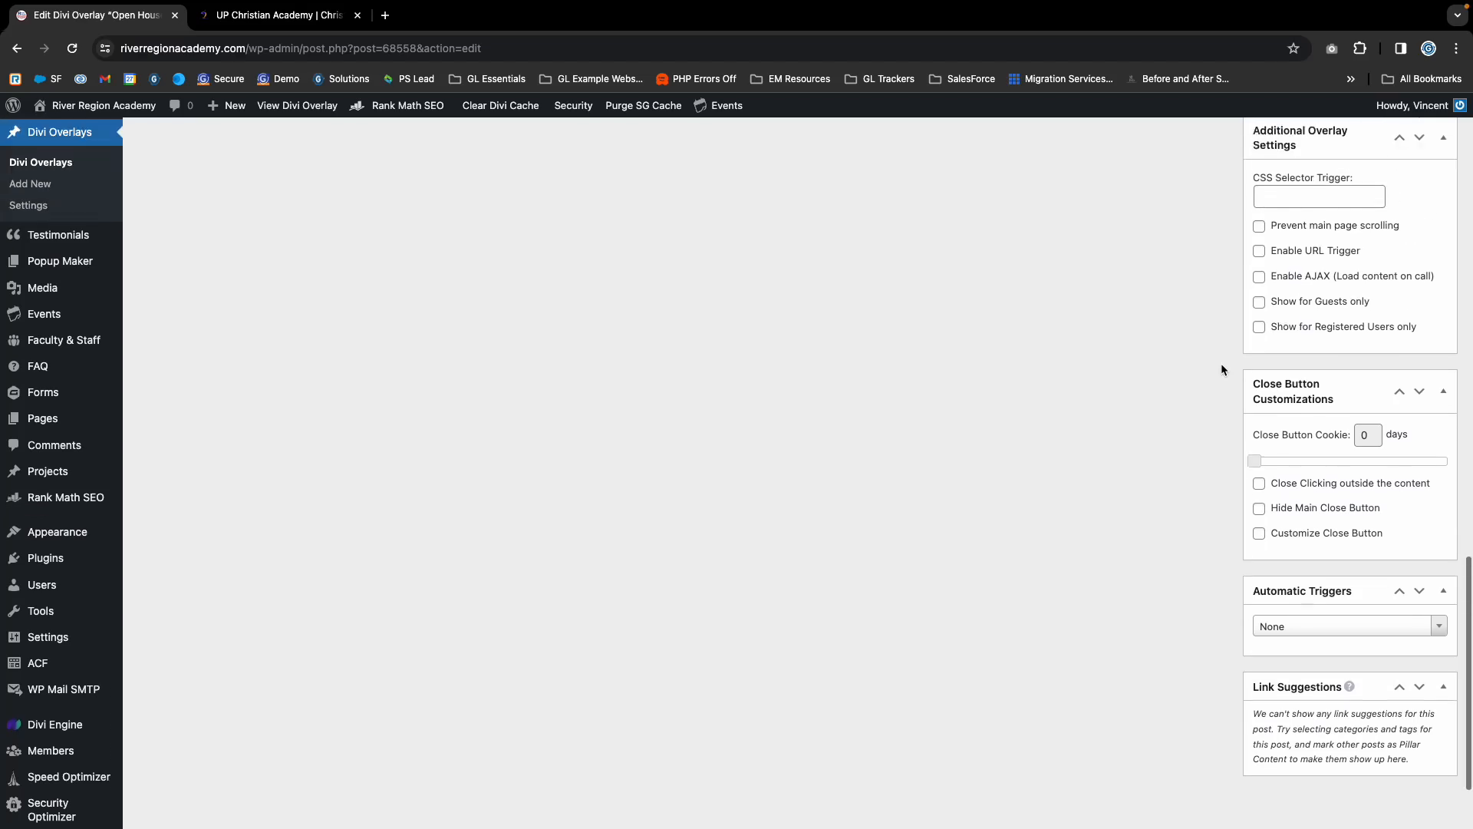
pyautogui.scroll(1, 1222, 370)
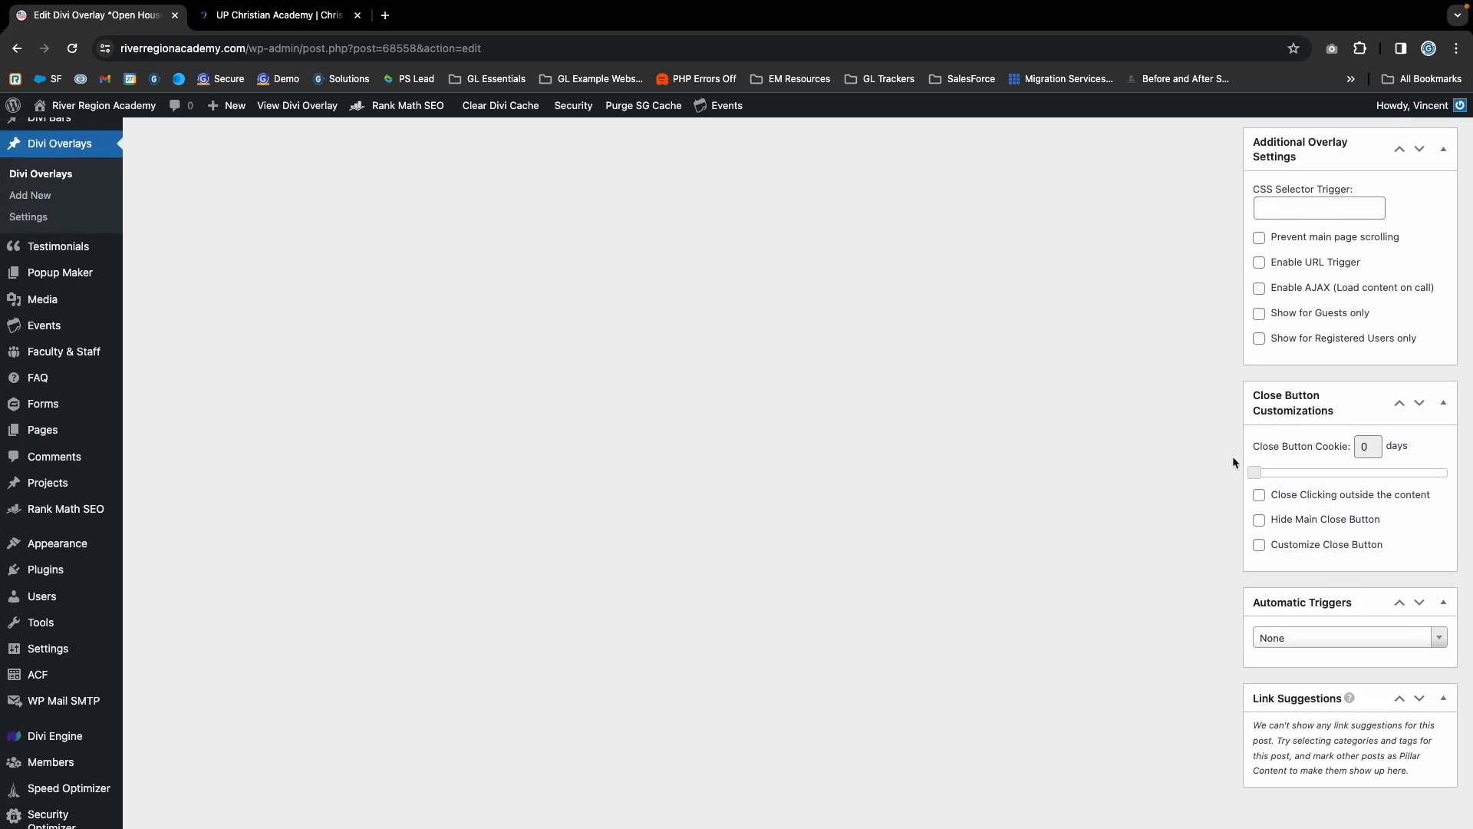
pyautogui.moveTo(1250, 471); pyautogui.dragTo(1257, 474)
pyautogui.moveTo(1263, 477)
pyautogui.mouseDown()
pyautogui.moveTo(1280, 478)
pyautogui.moveTo(1245, 479)
pyautogui.mouseUp()
pyautogui.scroll(-2, 1234, 486)
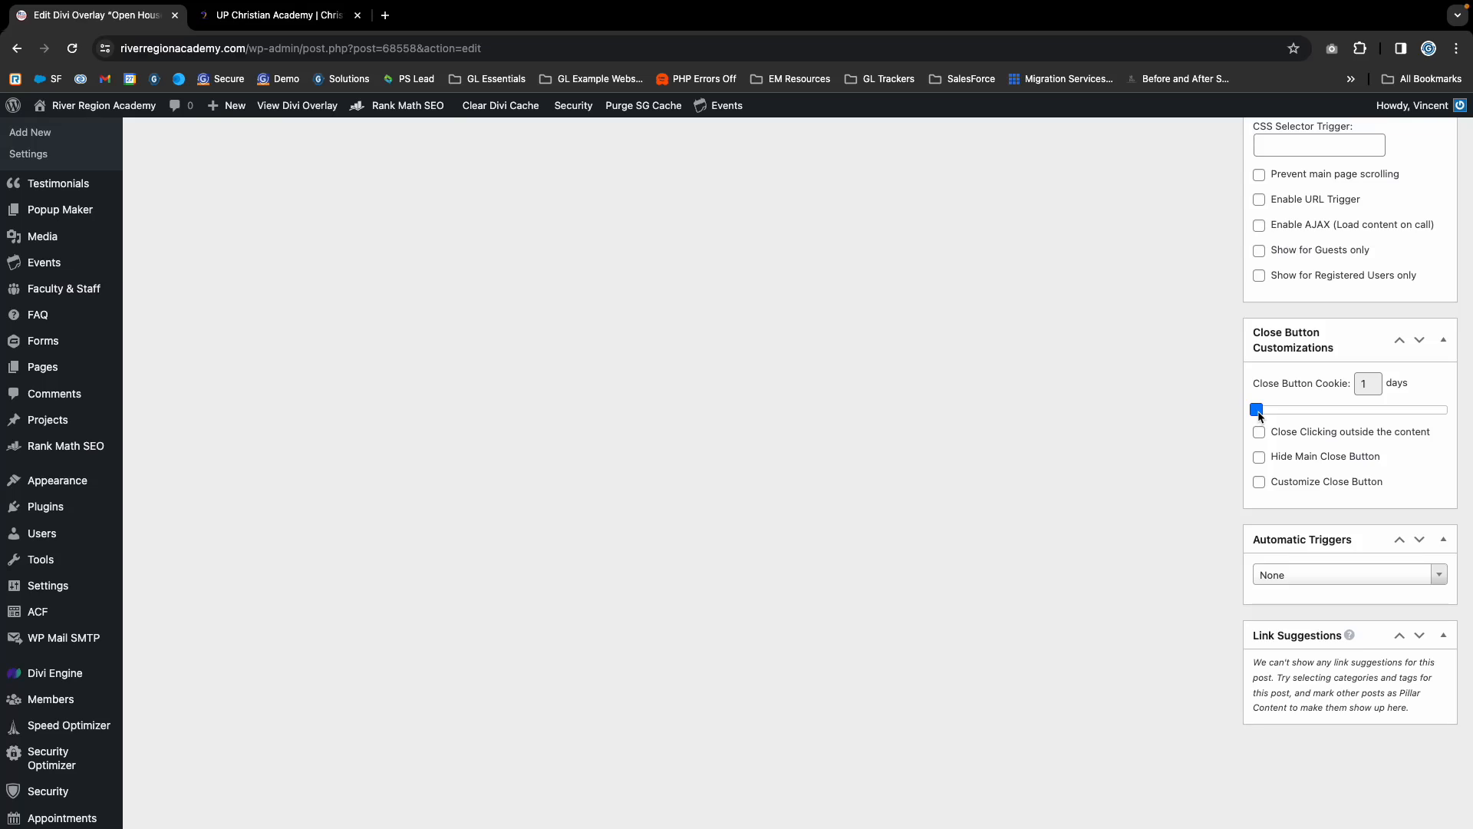
pyautogui.scroll(-2, 1261, 453)
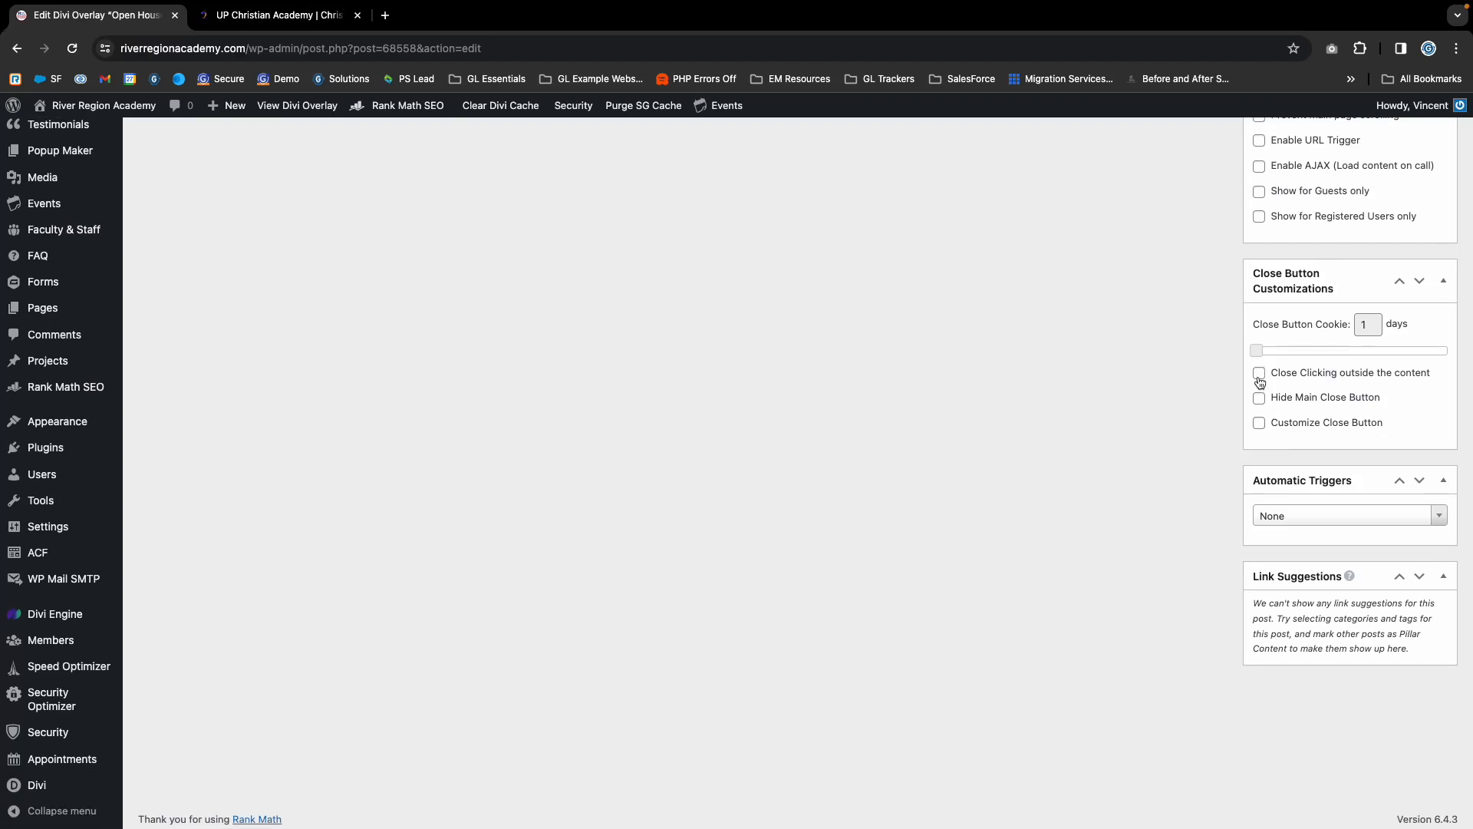
# Enable the option to hide the overlay's main close button.
pyautogui.scroll(5, 967, 383)
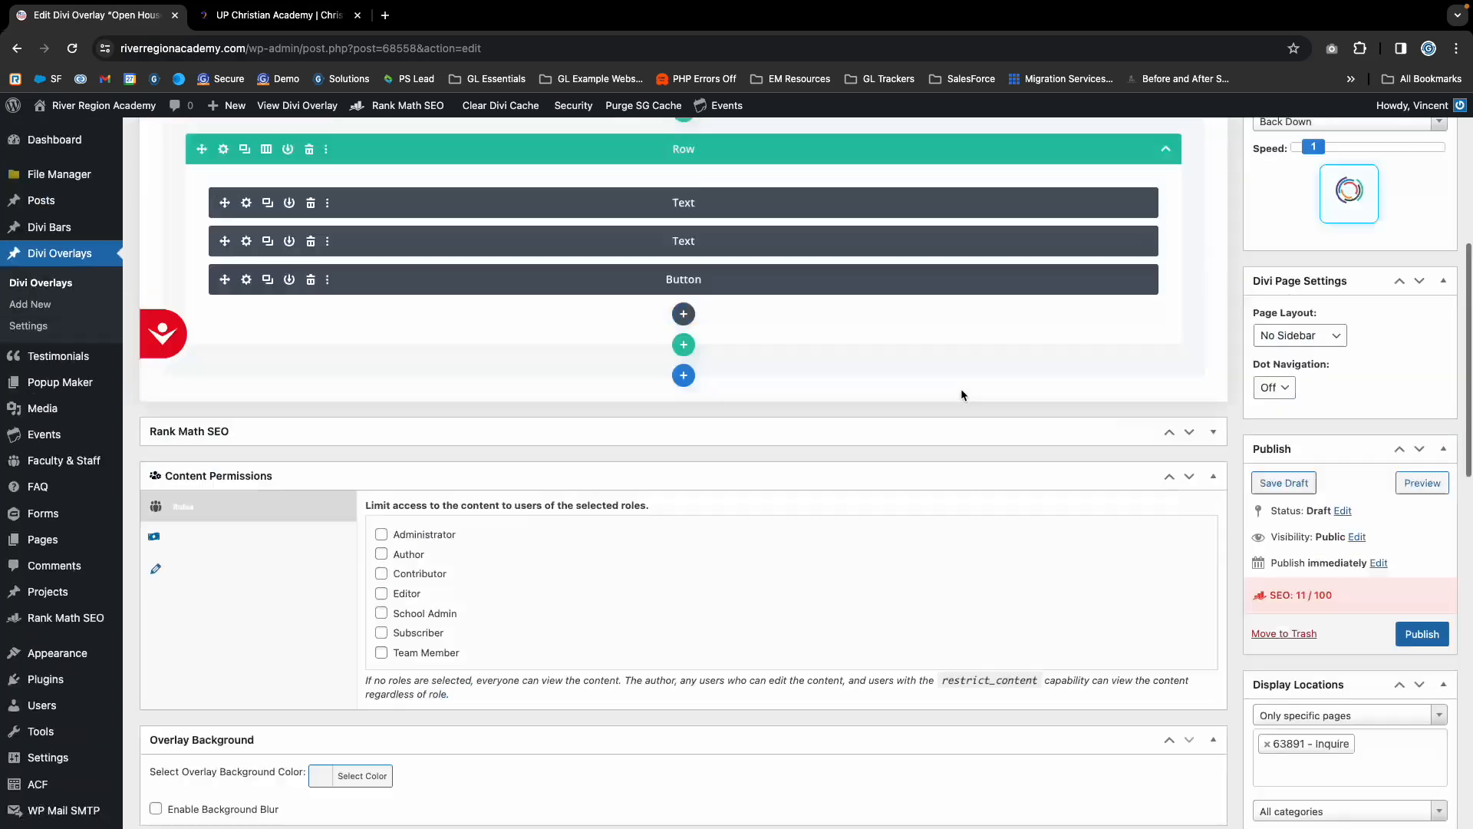
pyautogui.scroll(8, 961, 389)
pyautogui.scroll(-10, 1311, 586)
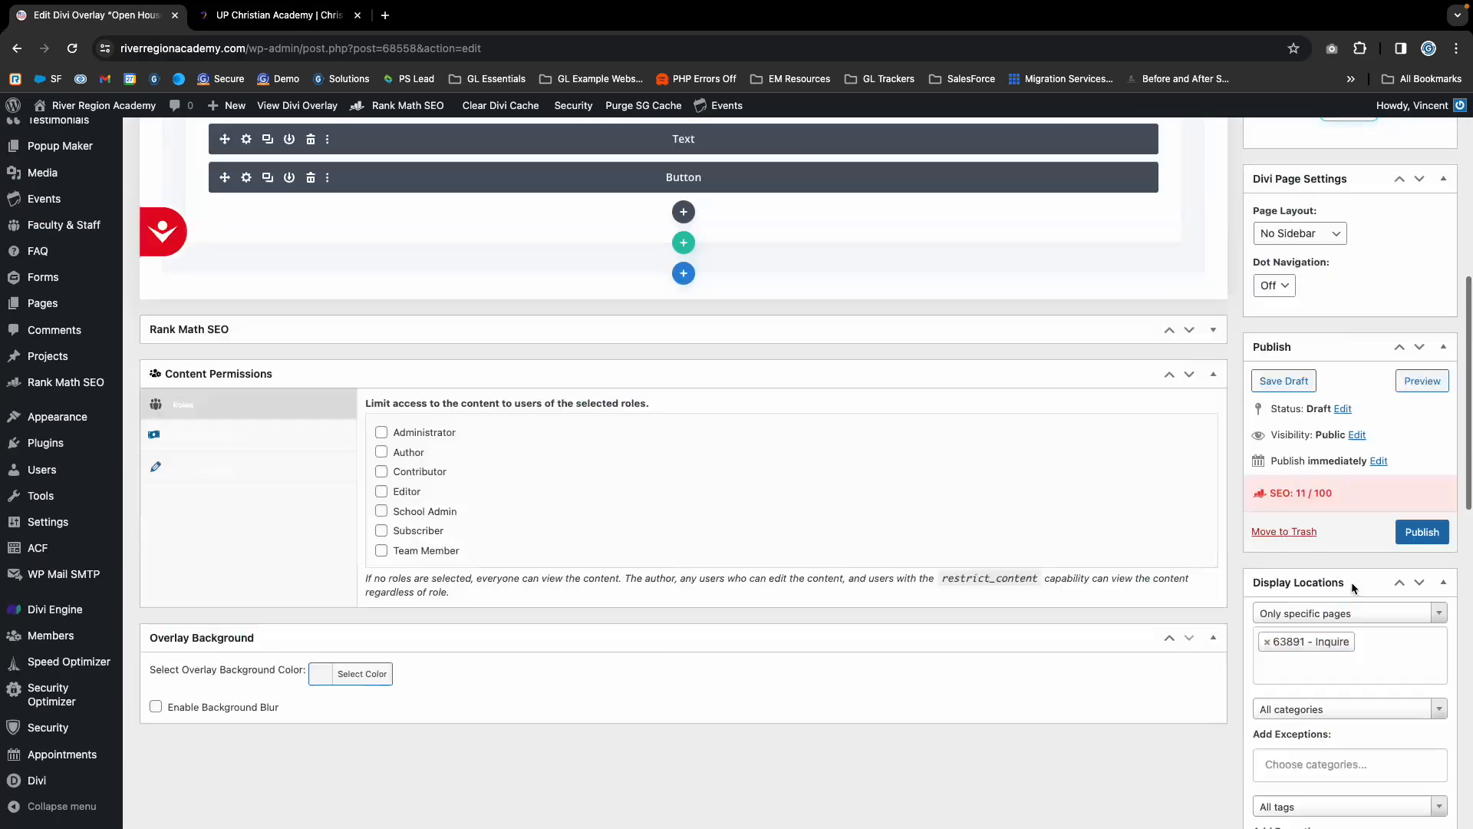
pyautogui.scroll(-10, 1351, 582)
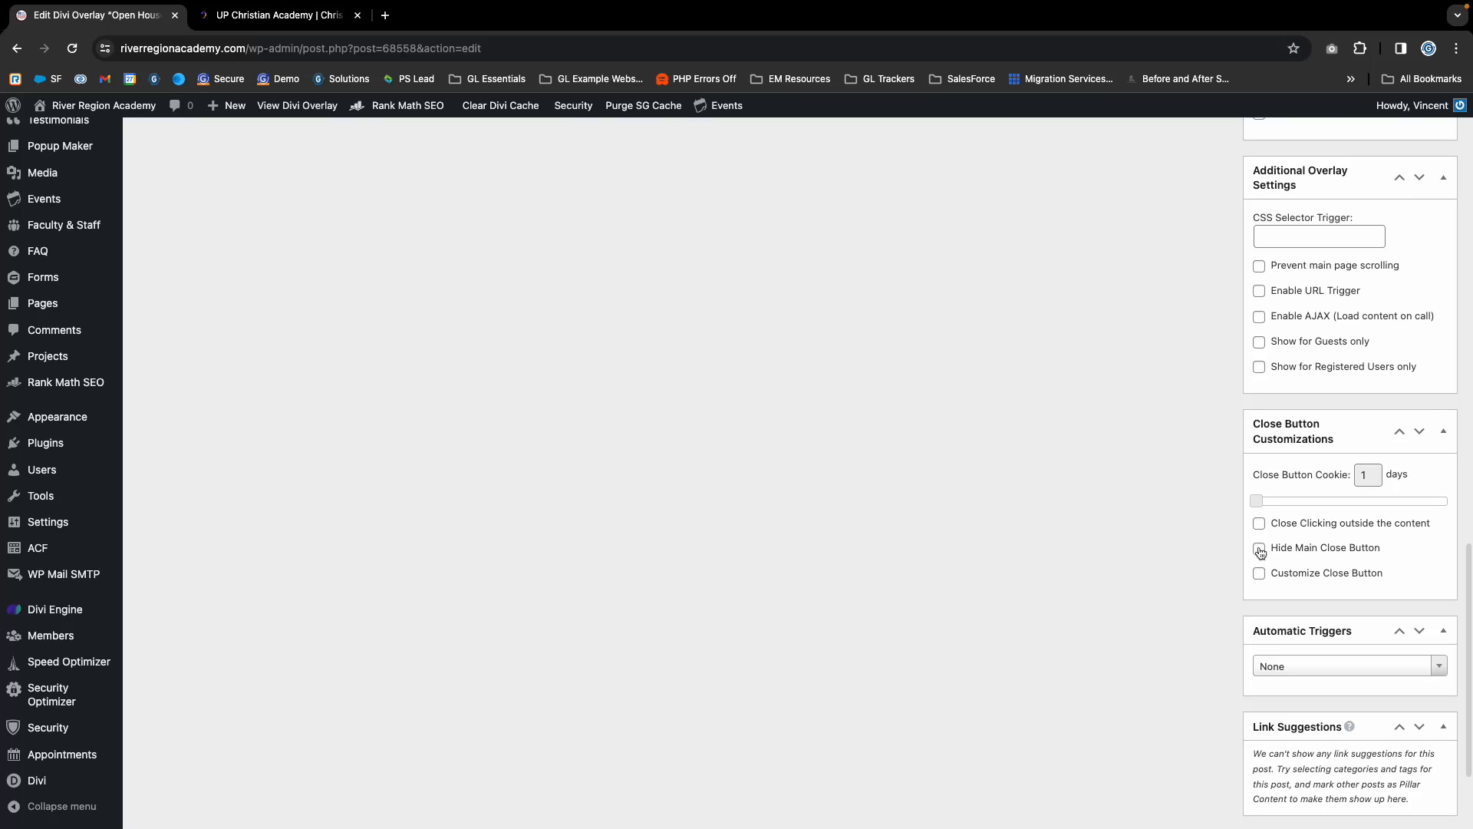
pyautogui.click(1259, 549)
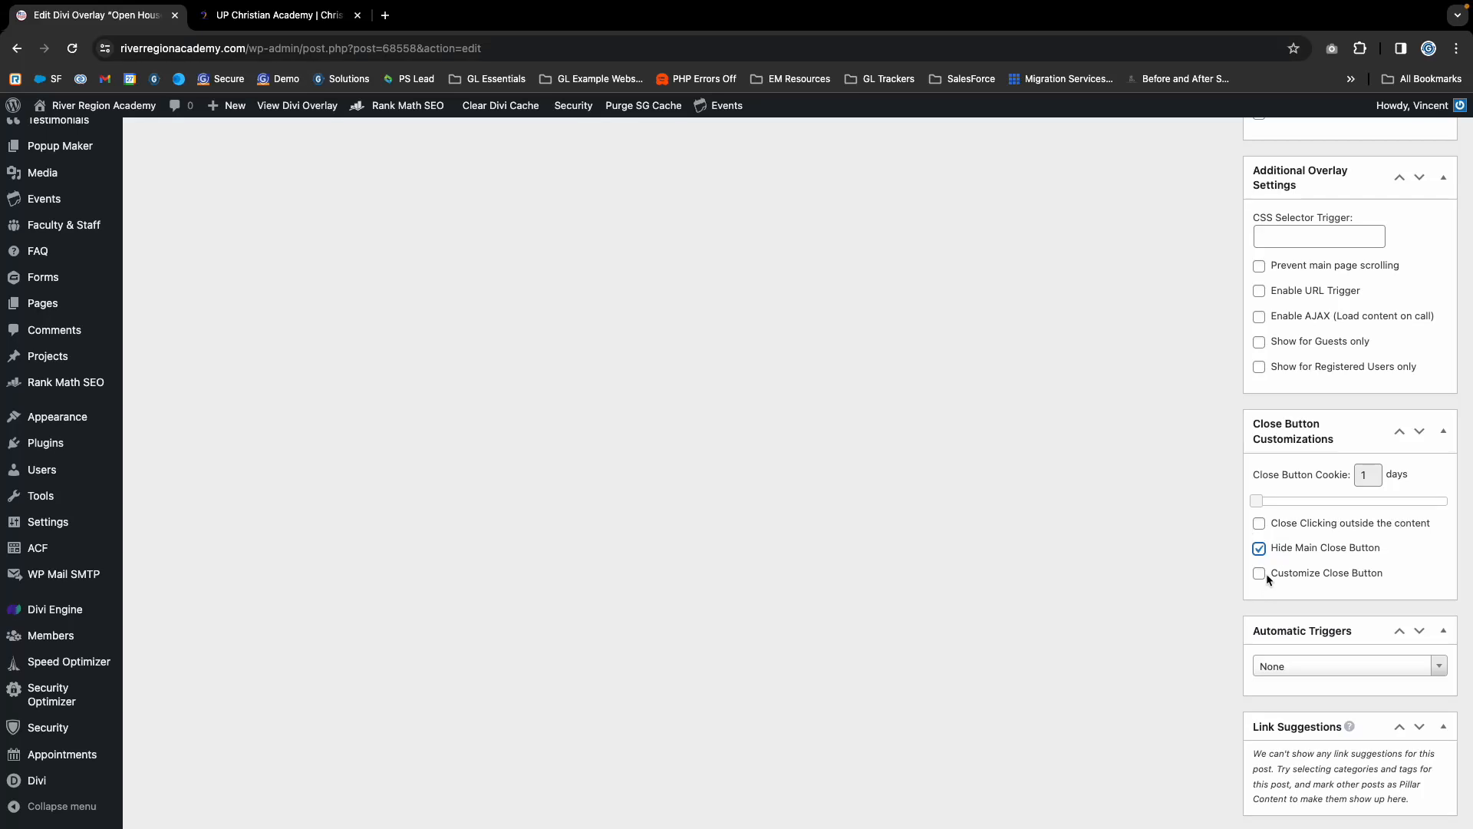
pyautogui.scroll(-1, 1264, 574)
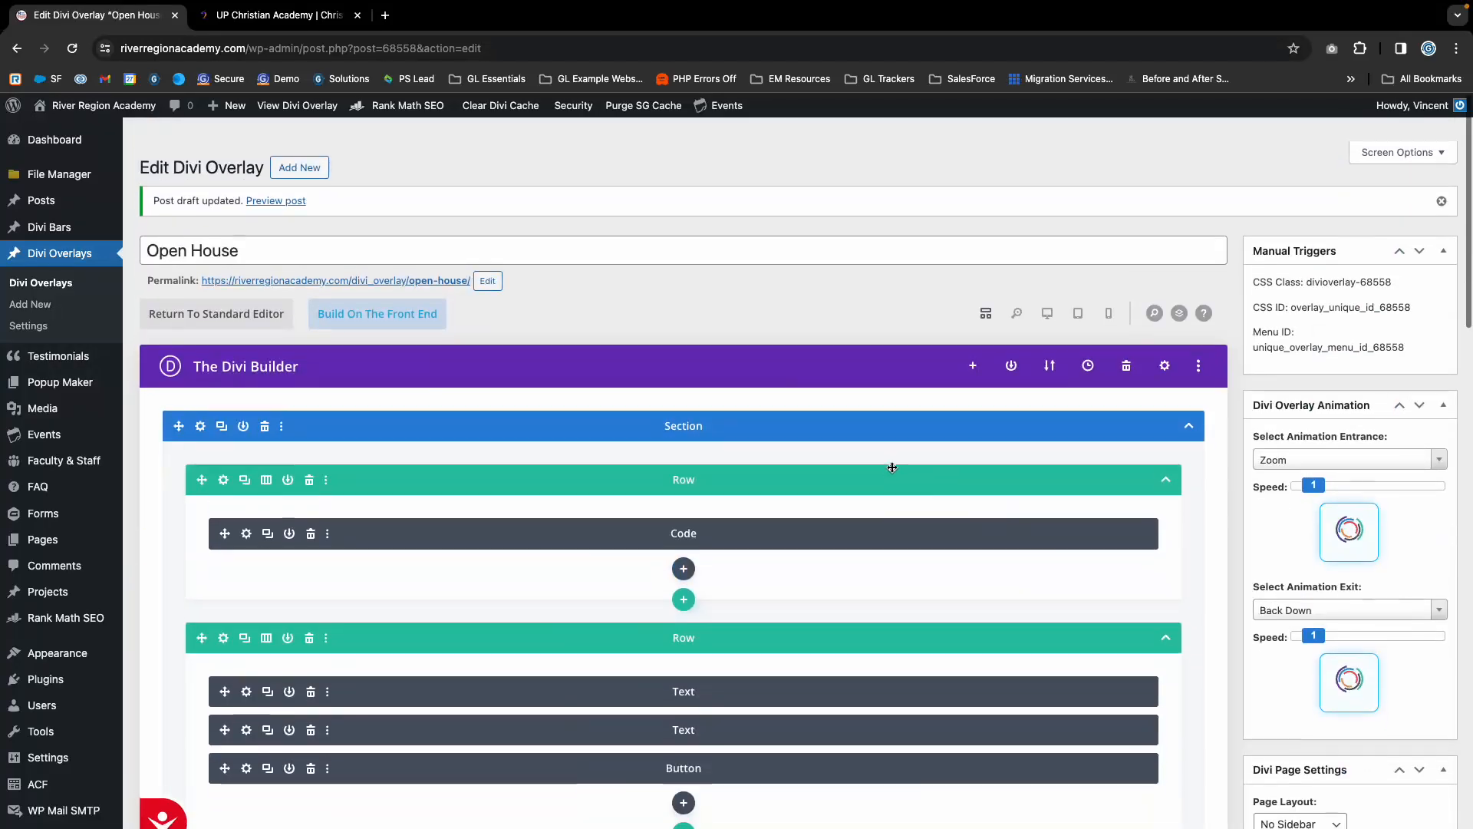
# Enable the close button customization, open its text color picker, and turn the customization off again.
pyautogui.scroll(-20, 1216, 574)
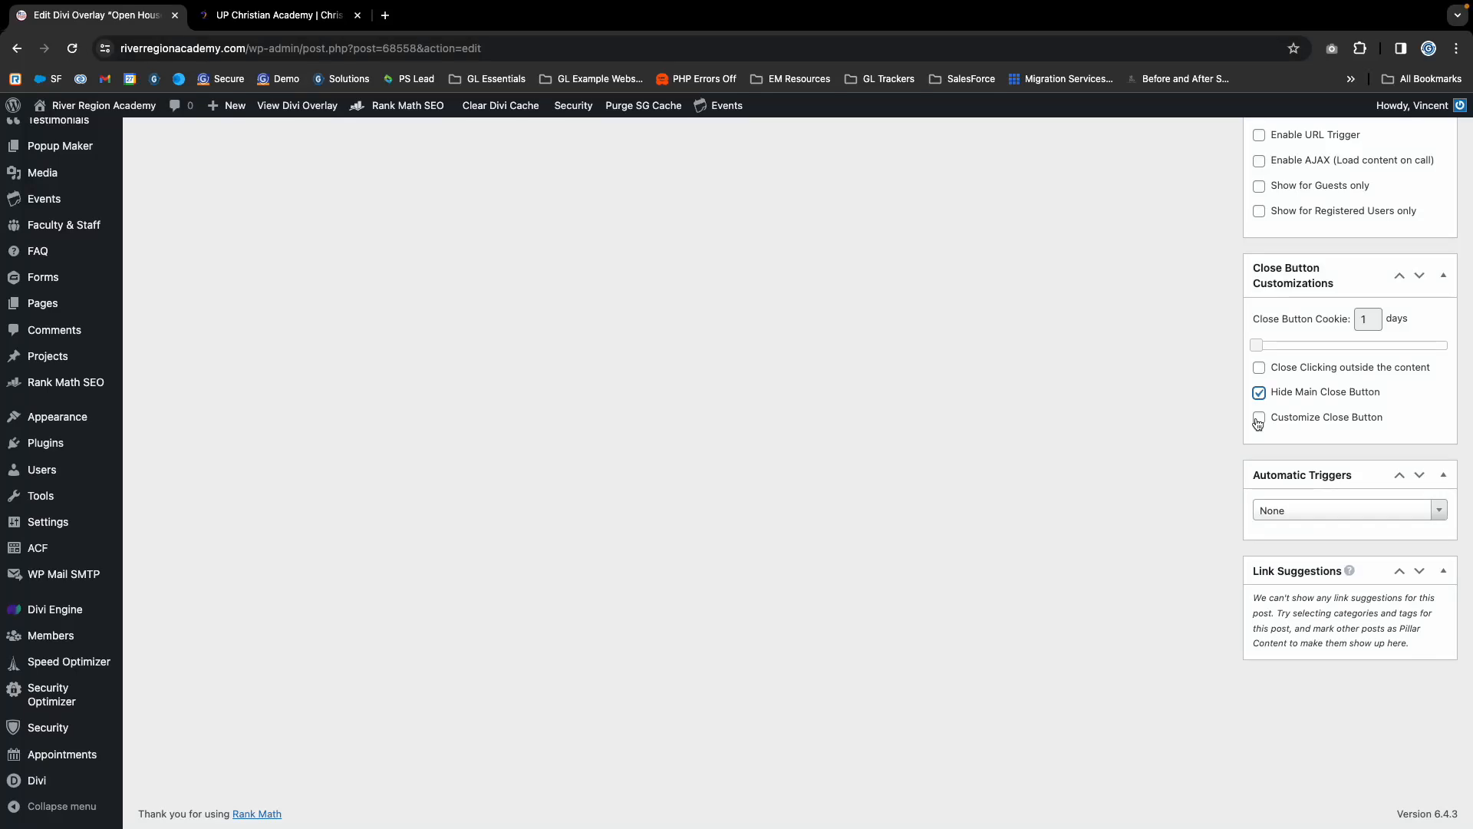
pyautogui.click(1259, 418)
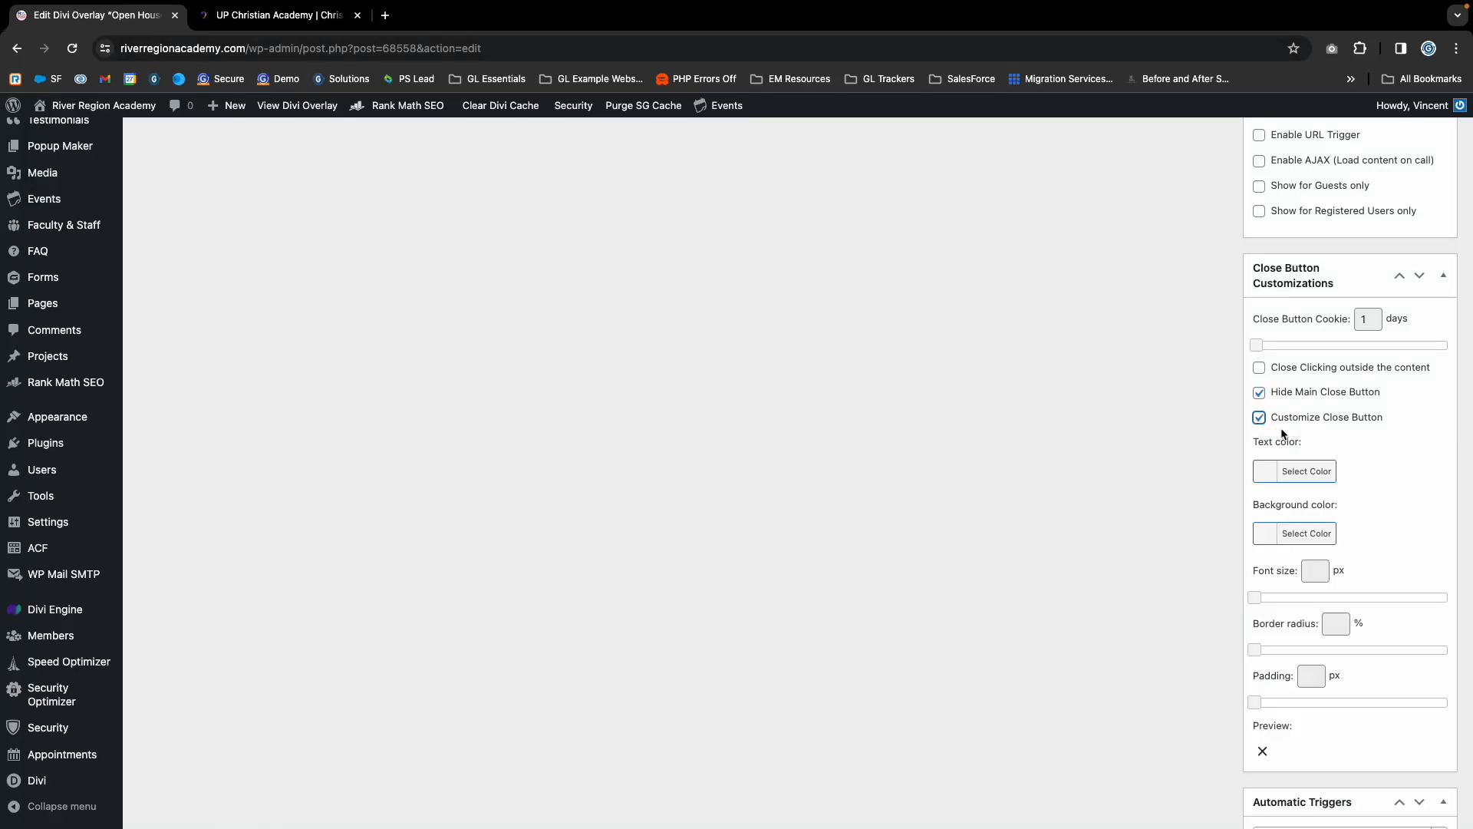
pyautogui.click(1270, 471)
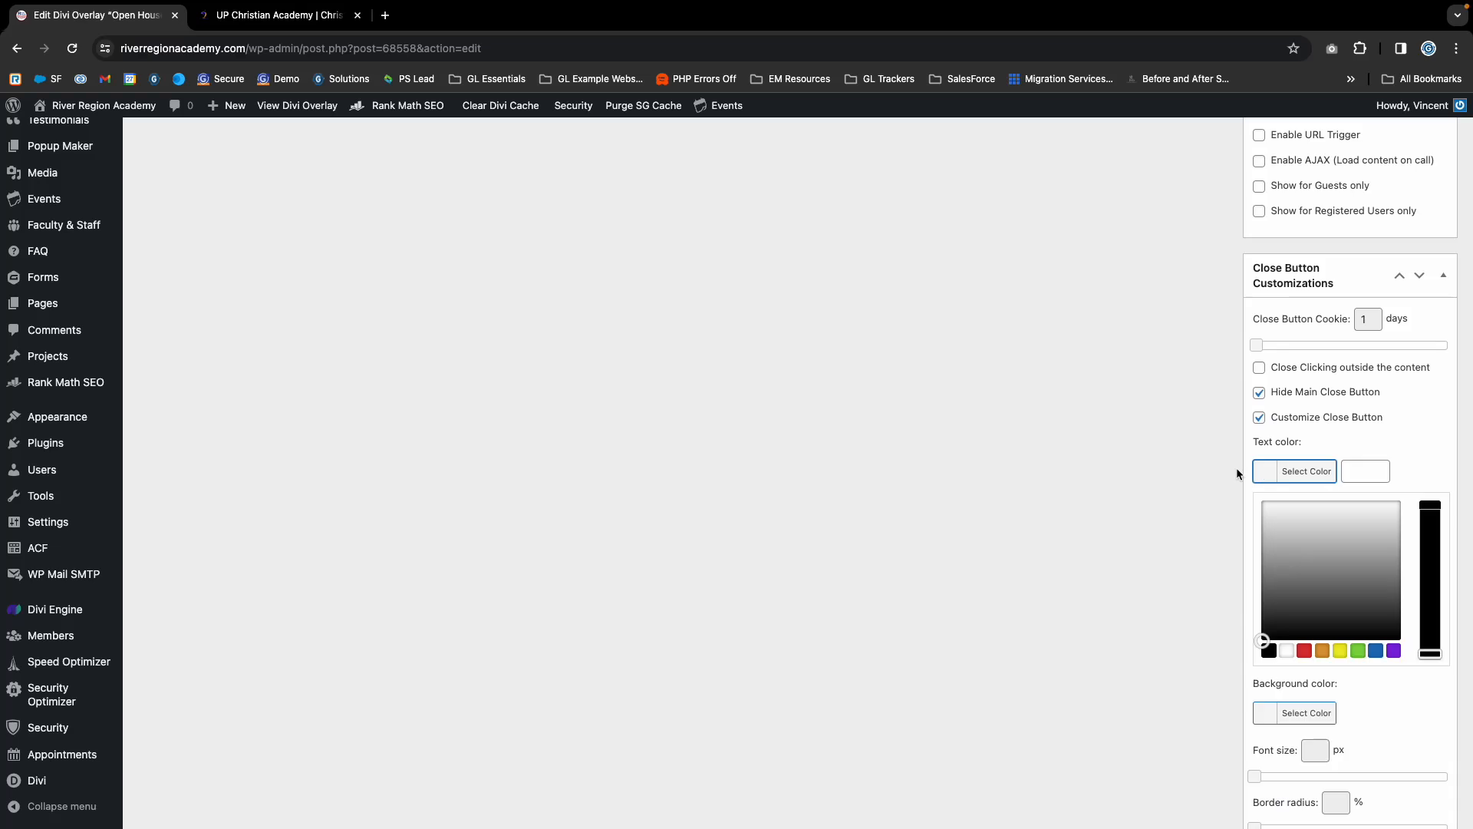
pyautogui.scroll(-4, 1278, 439)
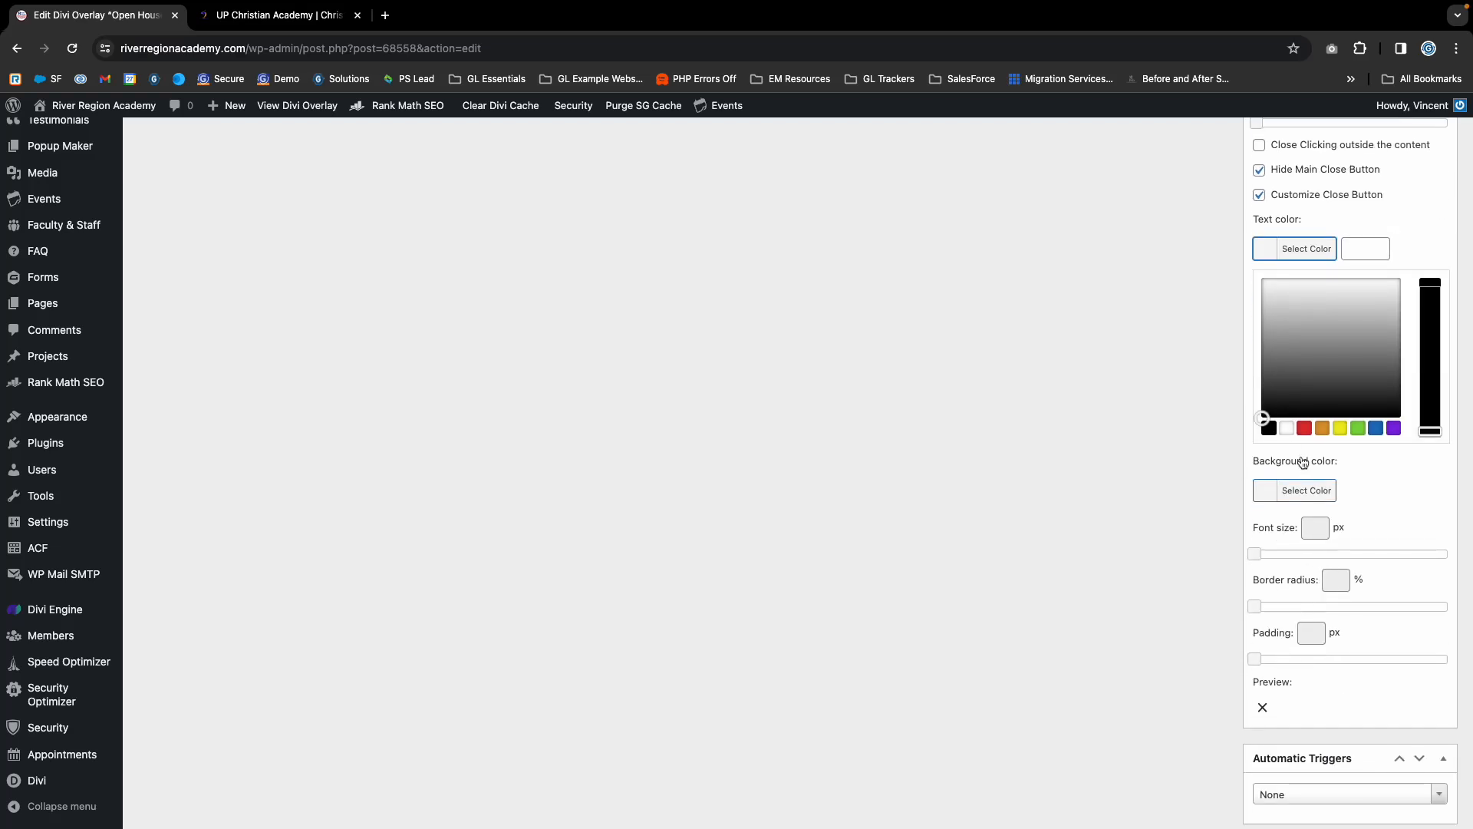
pyautogui.scroll(3, 1276, 444)
pyautogui.click(1260, 346)
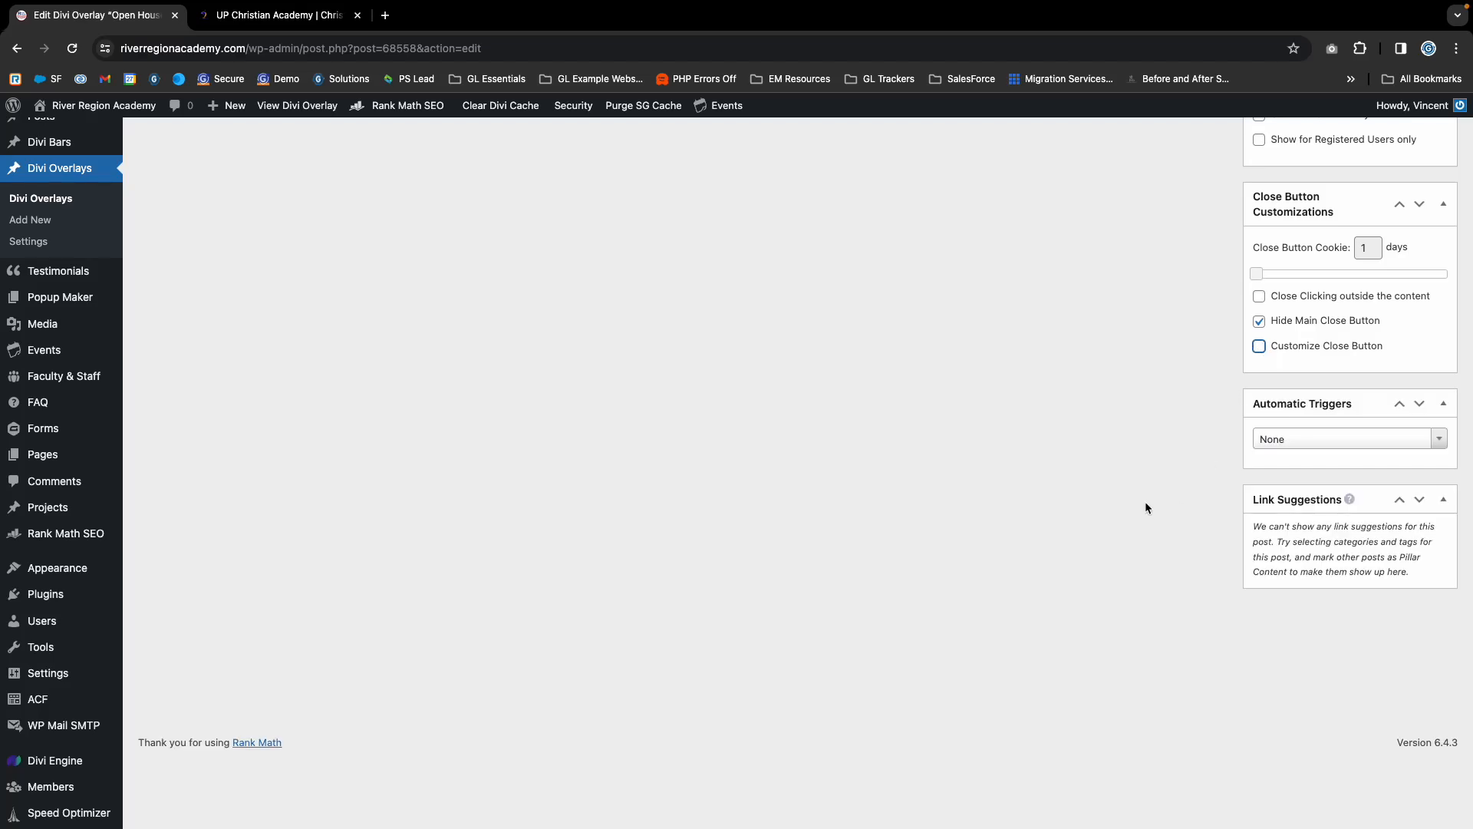
# Set the overlay's automatic trigger to Timed Delay with a delay of 5 seconds.
pyautogui.scroll(10, 1064, 428)
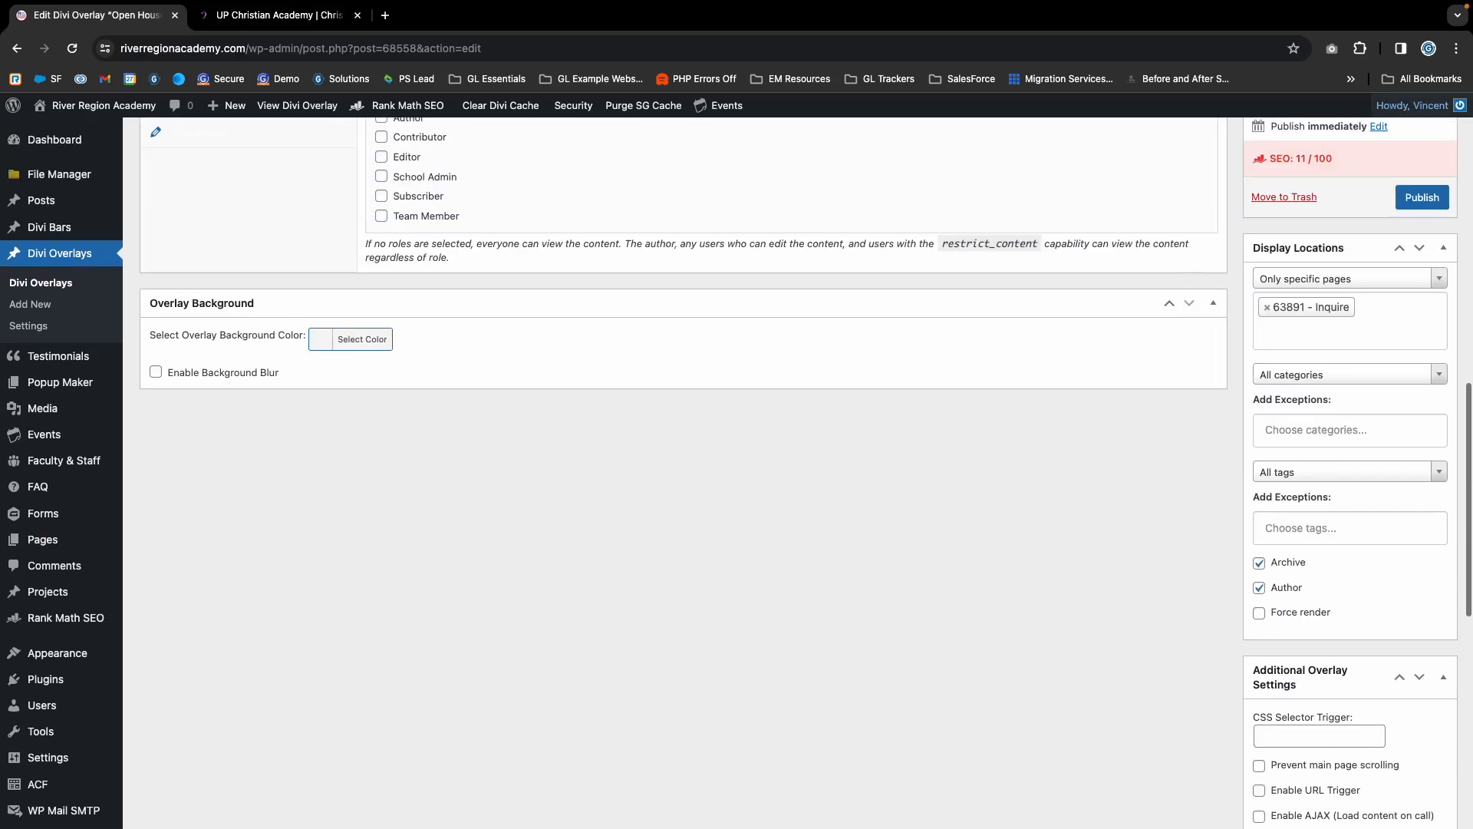
pyautogui.scroll(-8, 1259, 415)
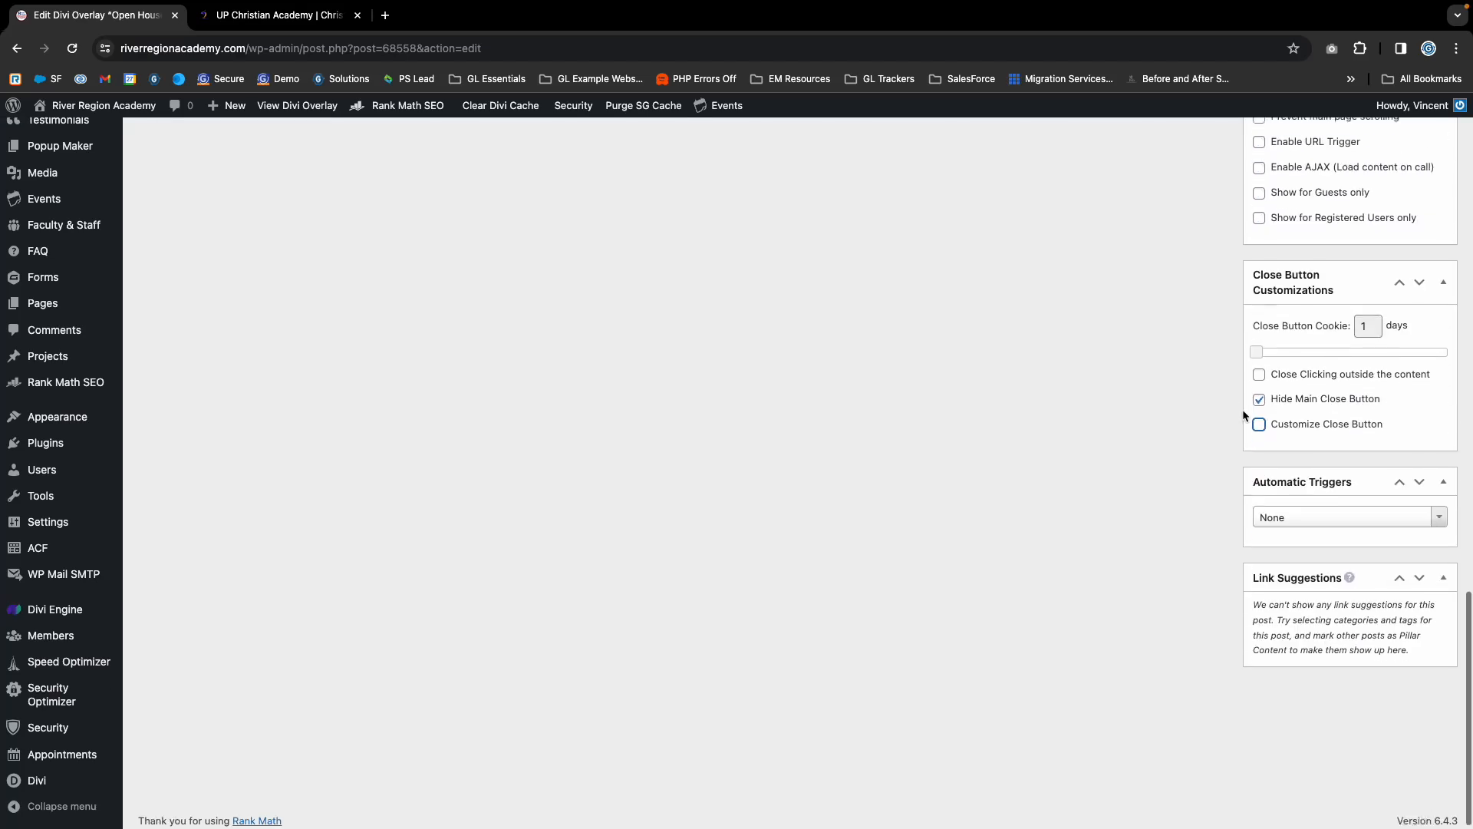
pyautogui.click(1283, 515)
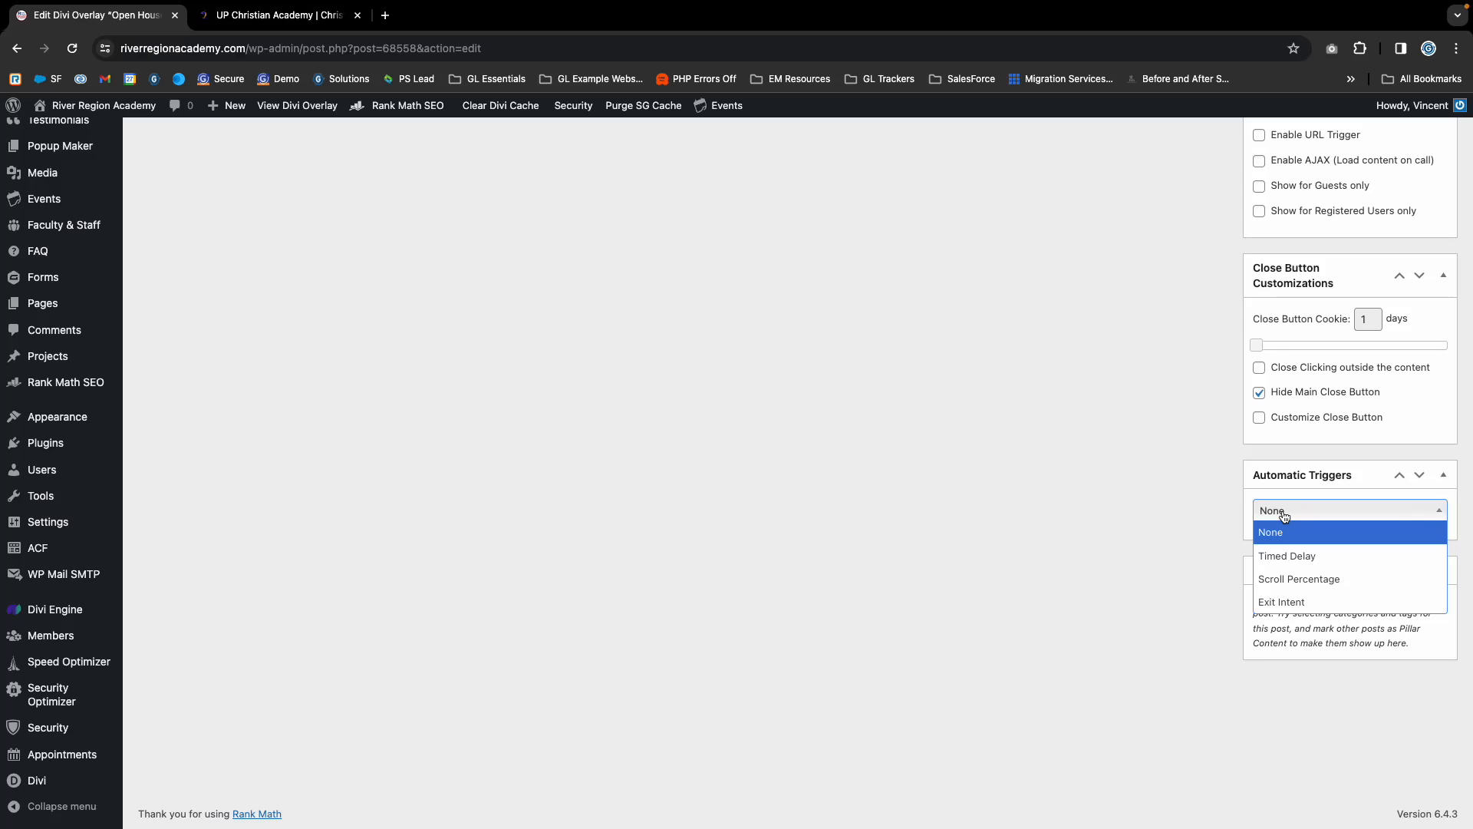
pyautogui.click(1278, 558)
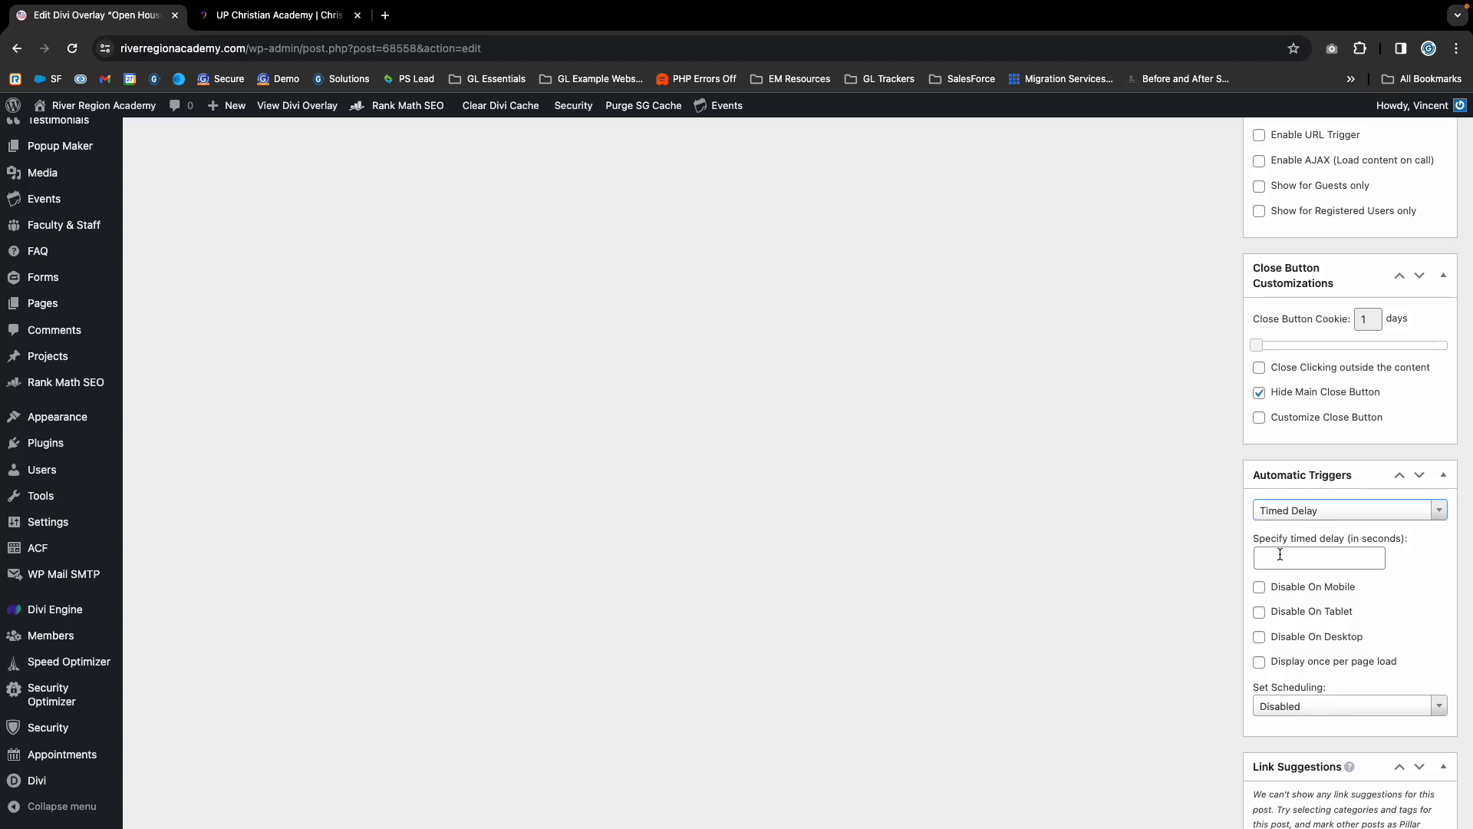
pyautogui.click(1279, 556)
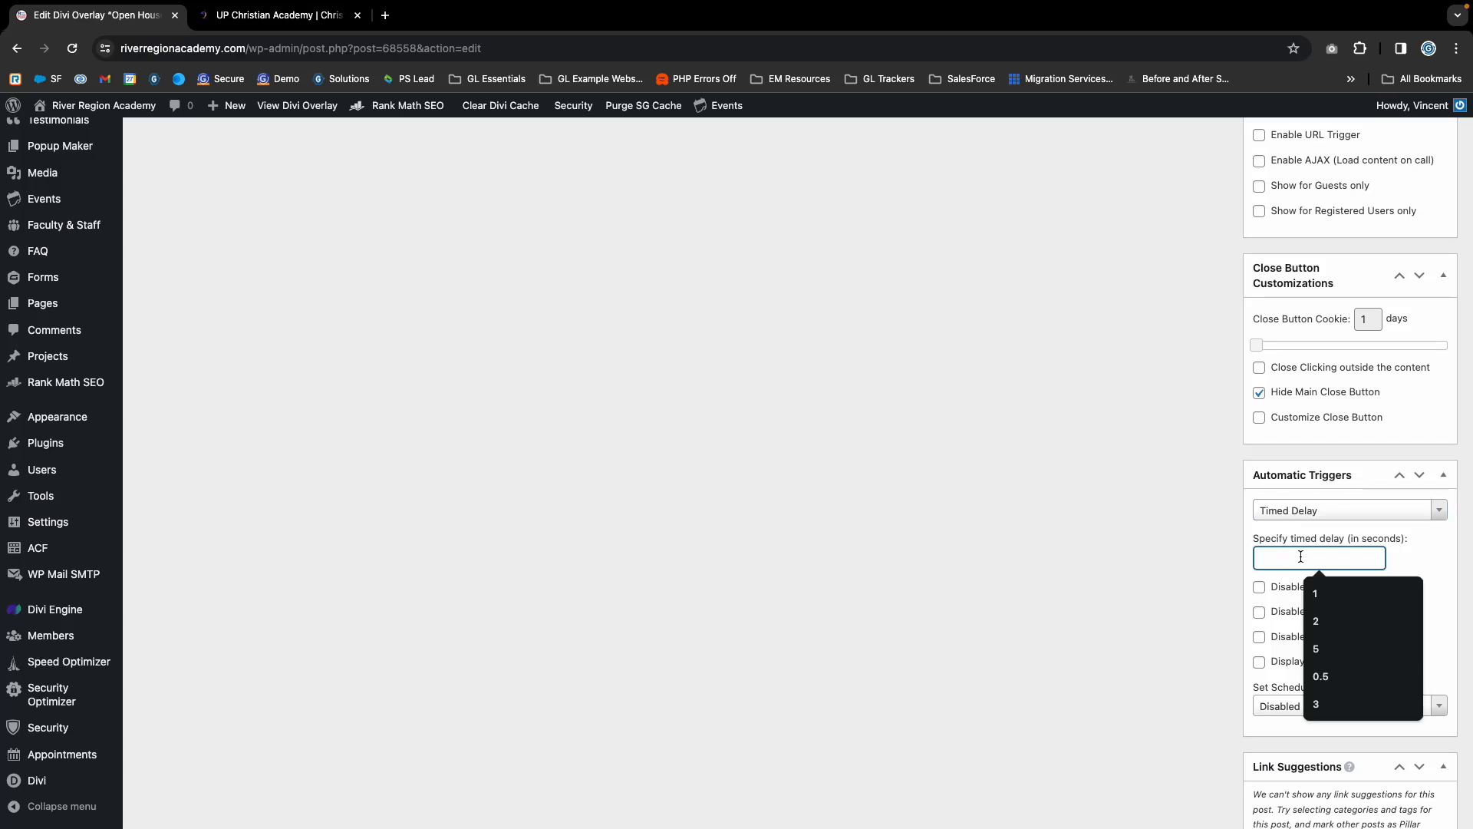
pyautogui.write('5')
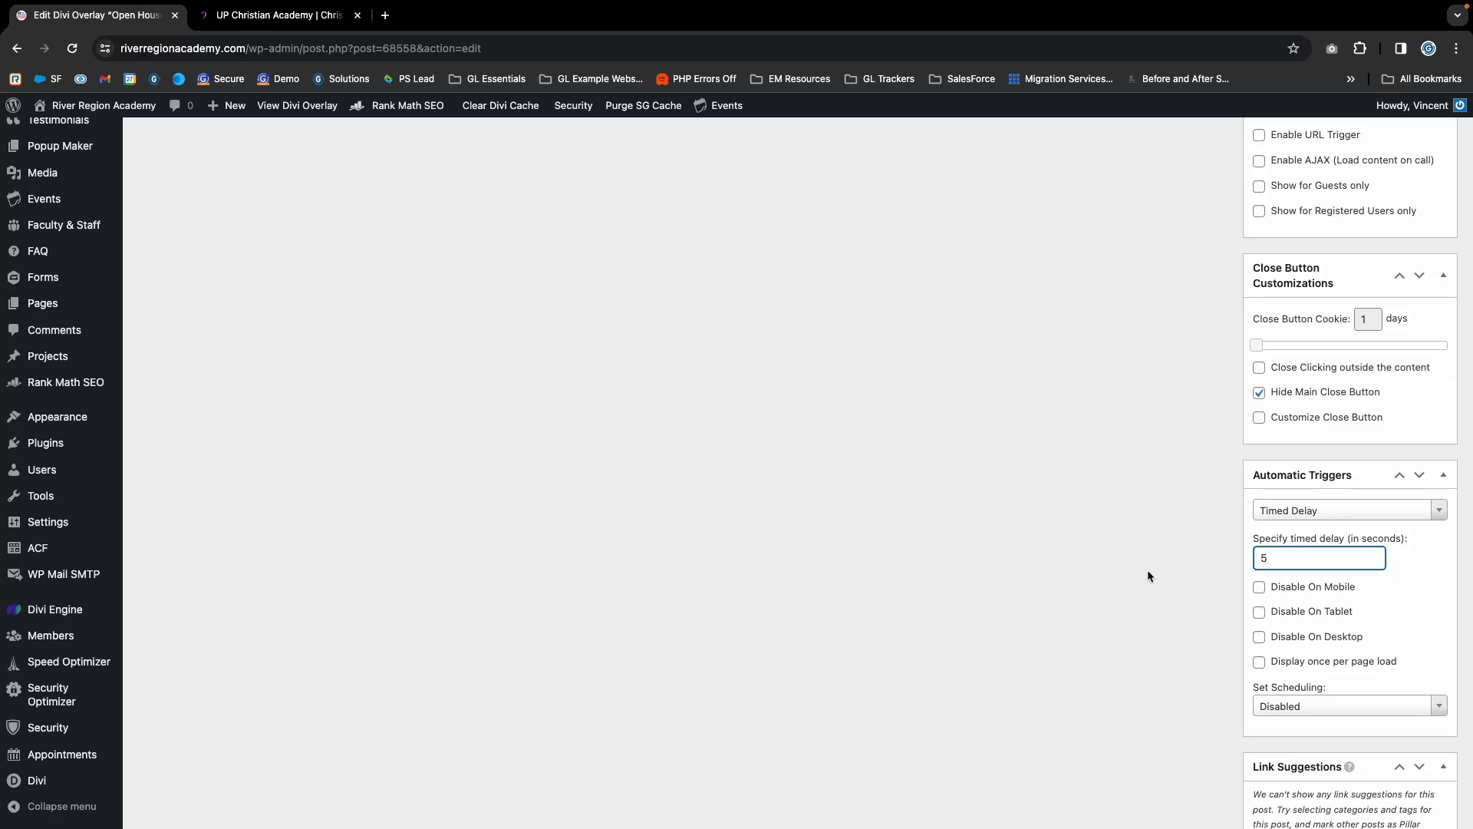
# Try a timed delay of 10 seconds for the overlay's automatic trigger.
pyautogui.scroll(15, 1205, 540)
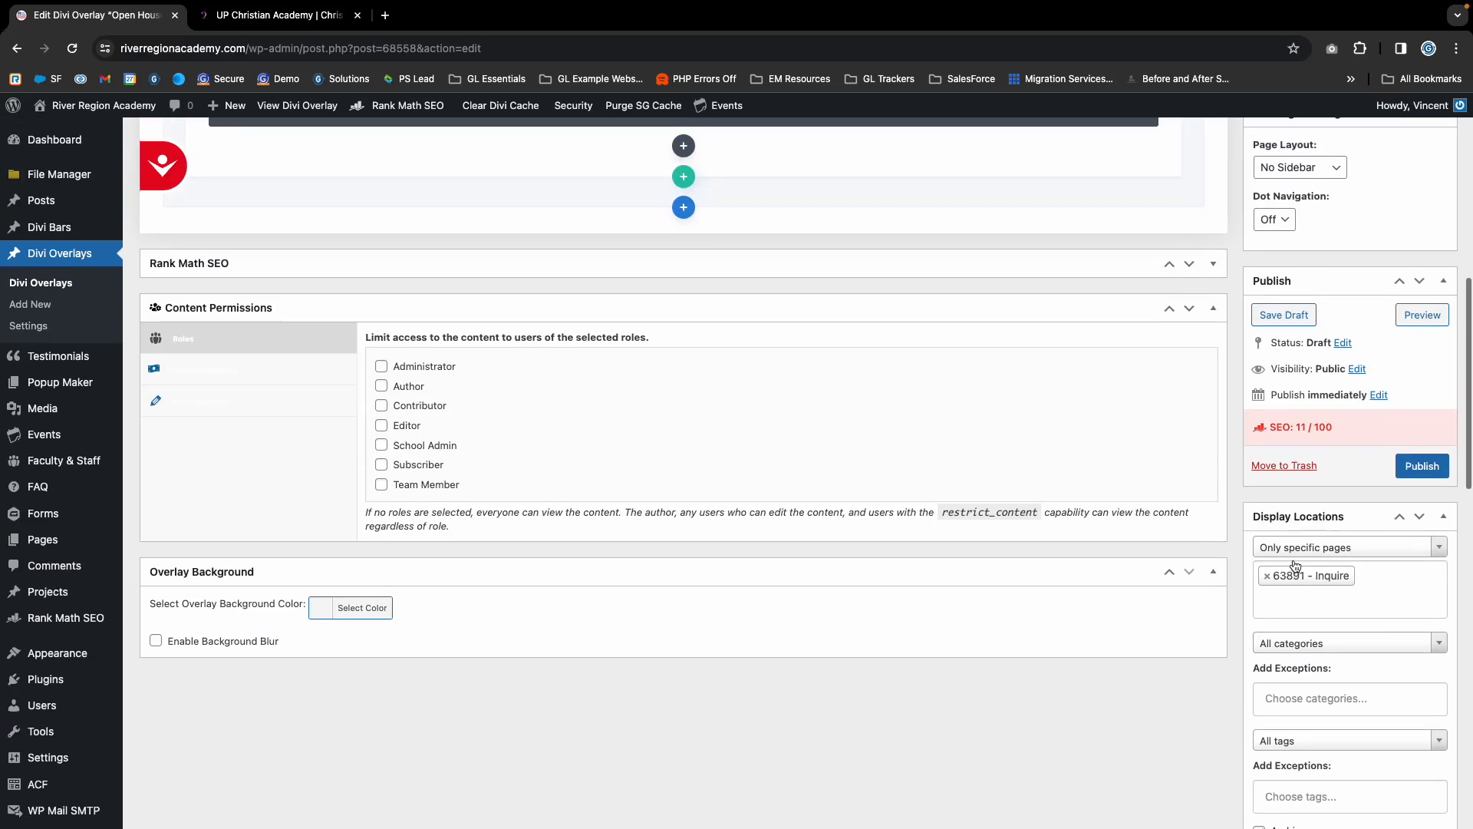
pyautogui.scroll(-15, 1267, 606)
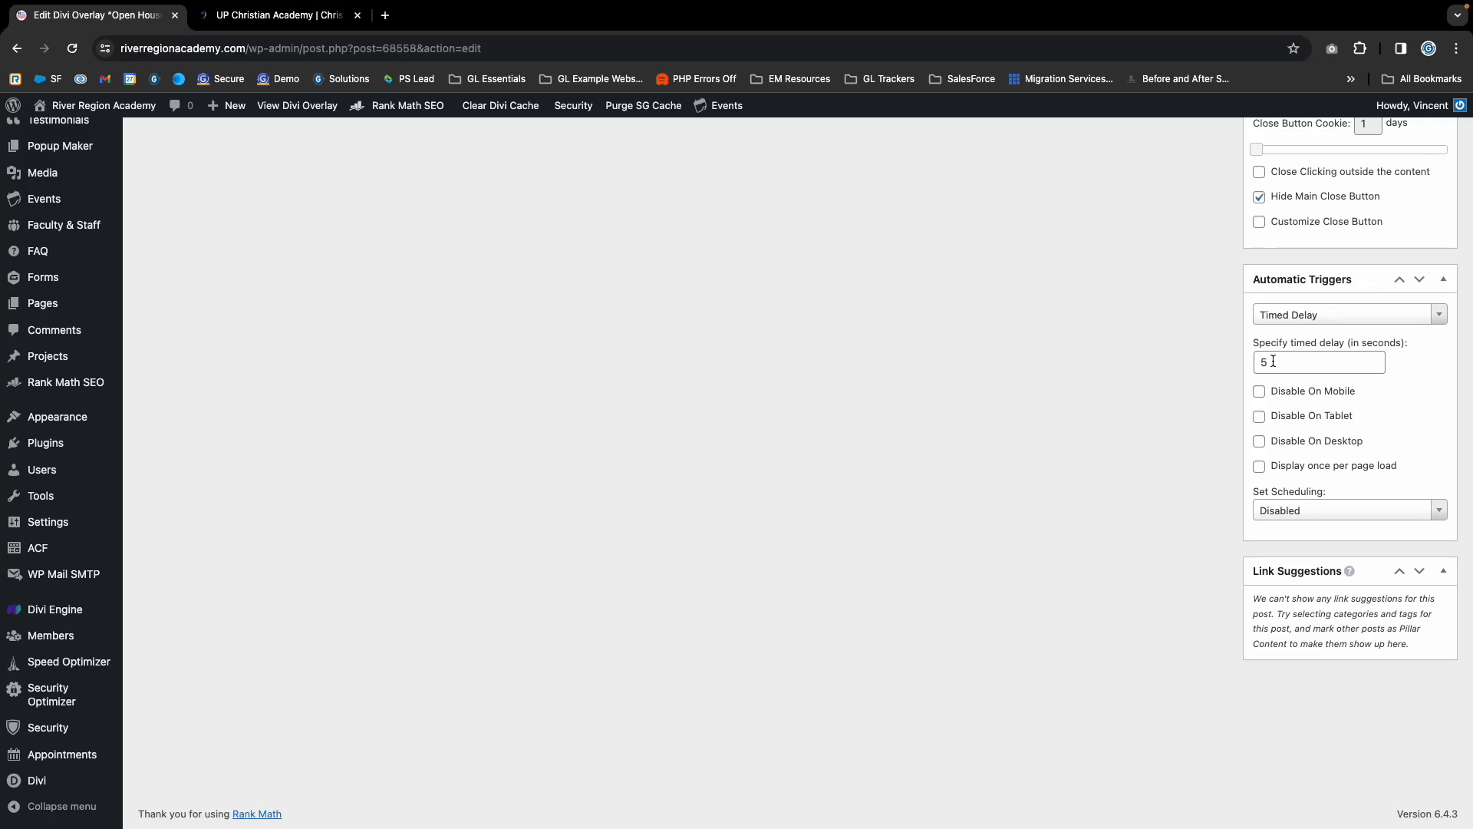
pyautogui.moveTo(1270, 364); pyautogui.dragTo(1228, 365)
pyautogui.write('10')
pyautogui.click(1195, 386)
# Make the overlay display once per page load and set its scheduling to Start & End Time.
pyautogui.click(1259, 468)
pyautogui.click(1313, 510)
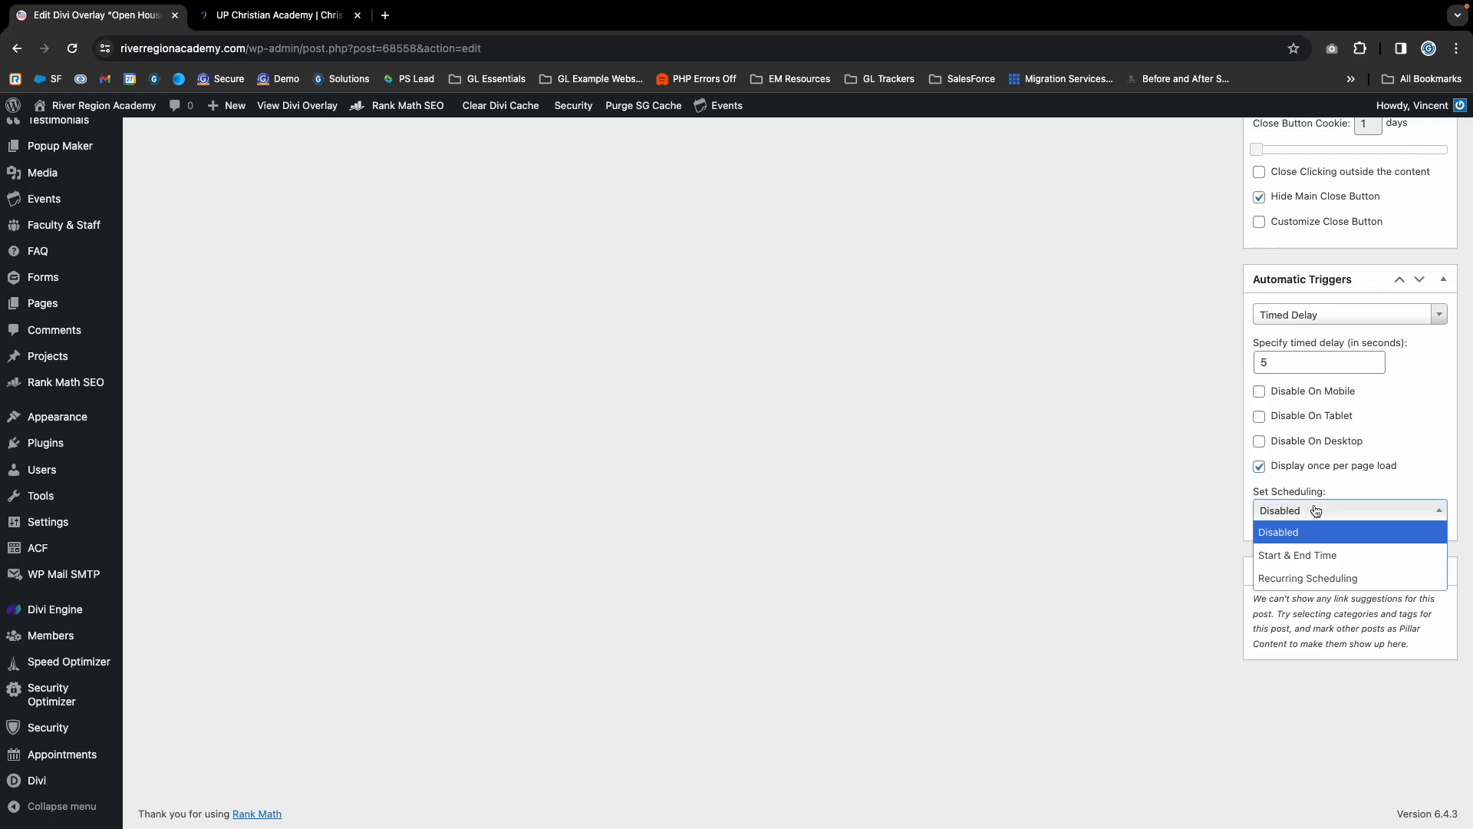
pyautogui.click(1291, 556)
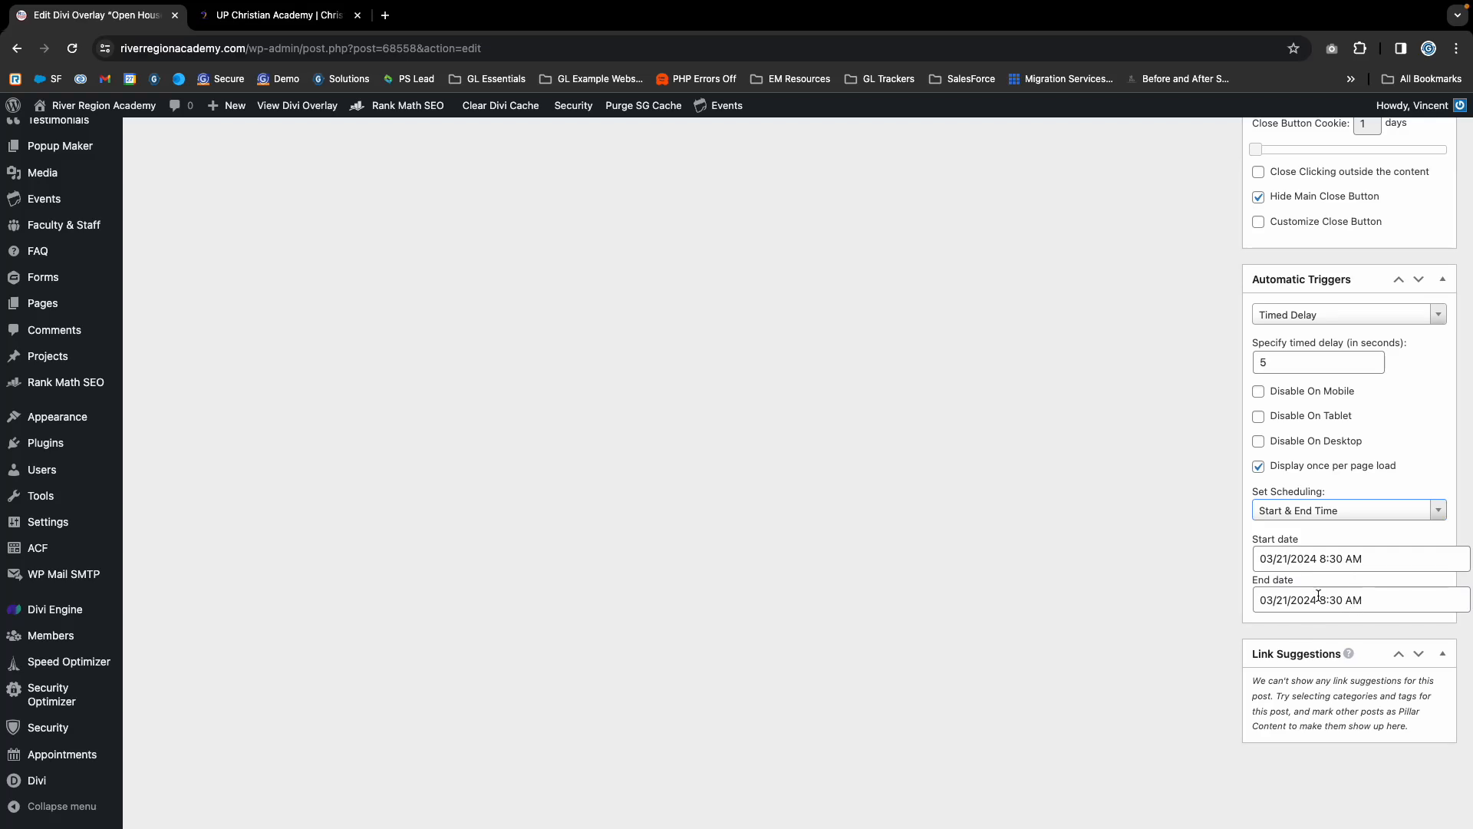
pyautogui.click(1307, 598)
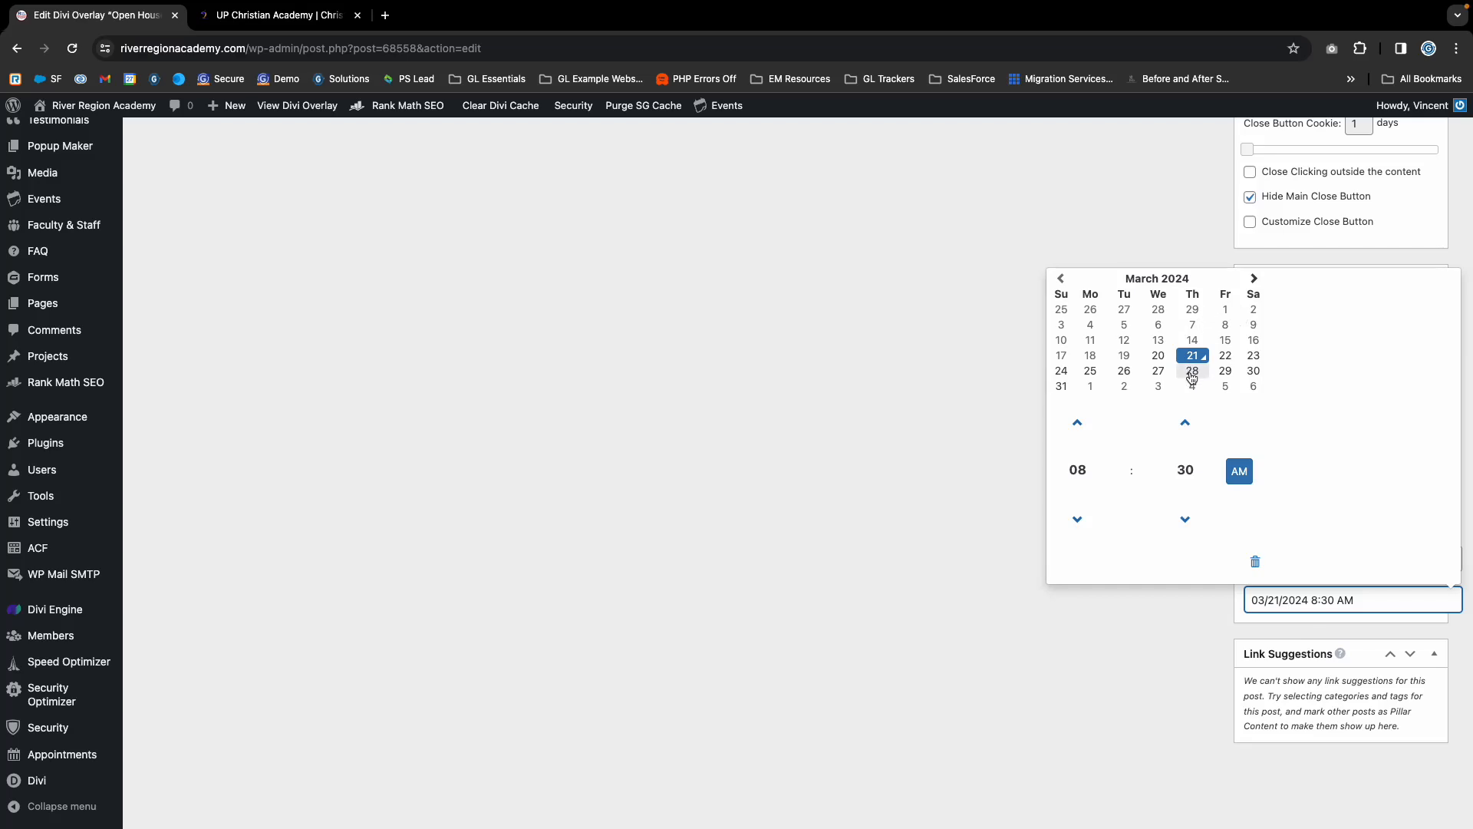
pyautogui.click(896, 393)
# Check the open house date and time in the body of the pop-up's first text module, and close its settings.
pyautogui.scroll(18, 763, 376)
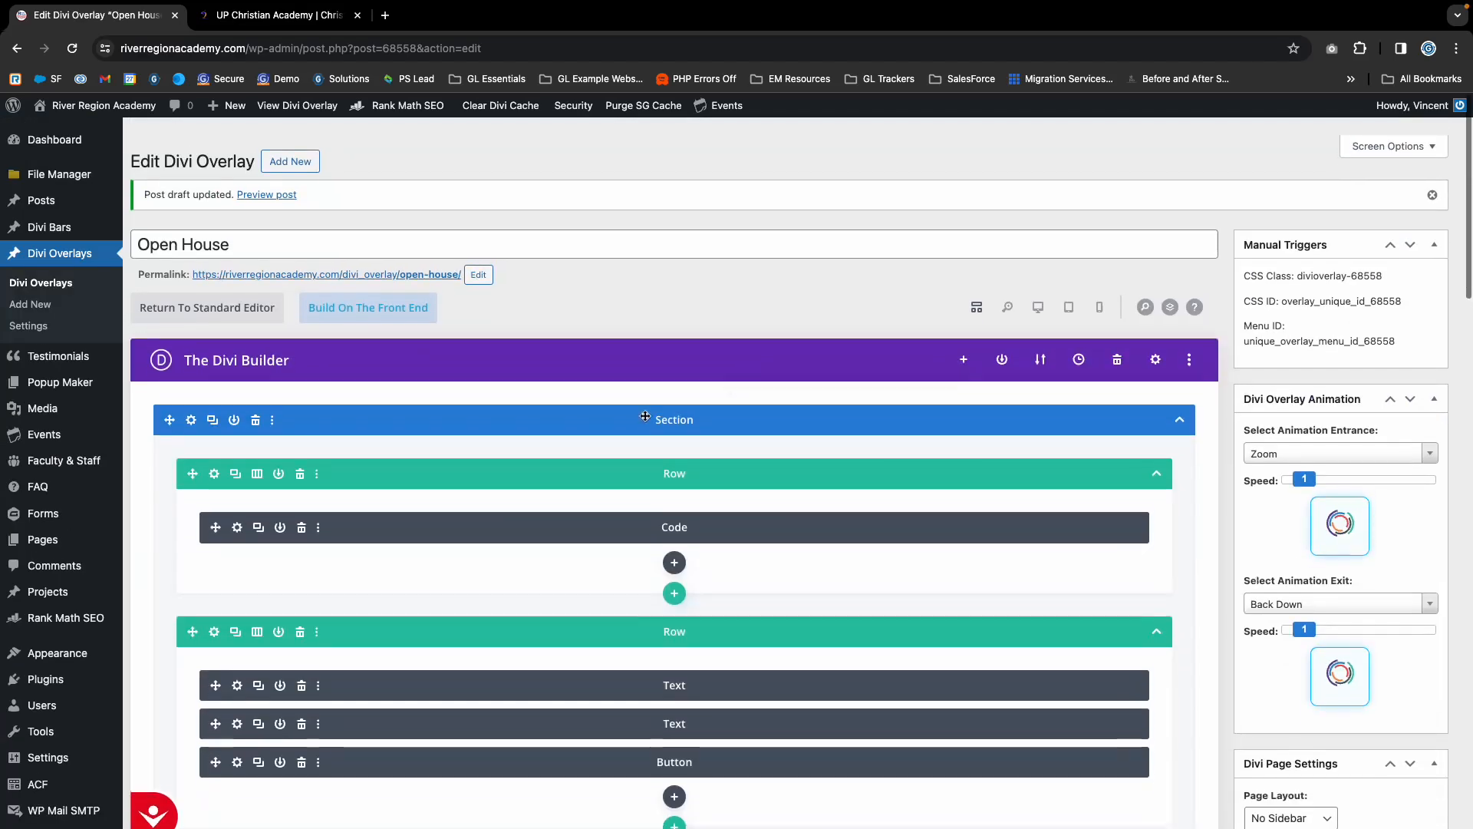
pyautogui.scroll(-4, 642, 415)
pyautogui.click(237, 405)
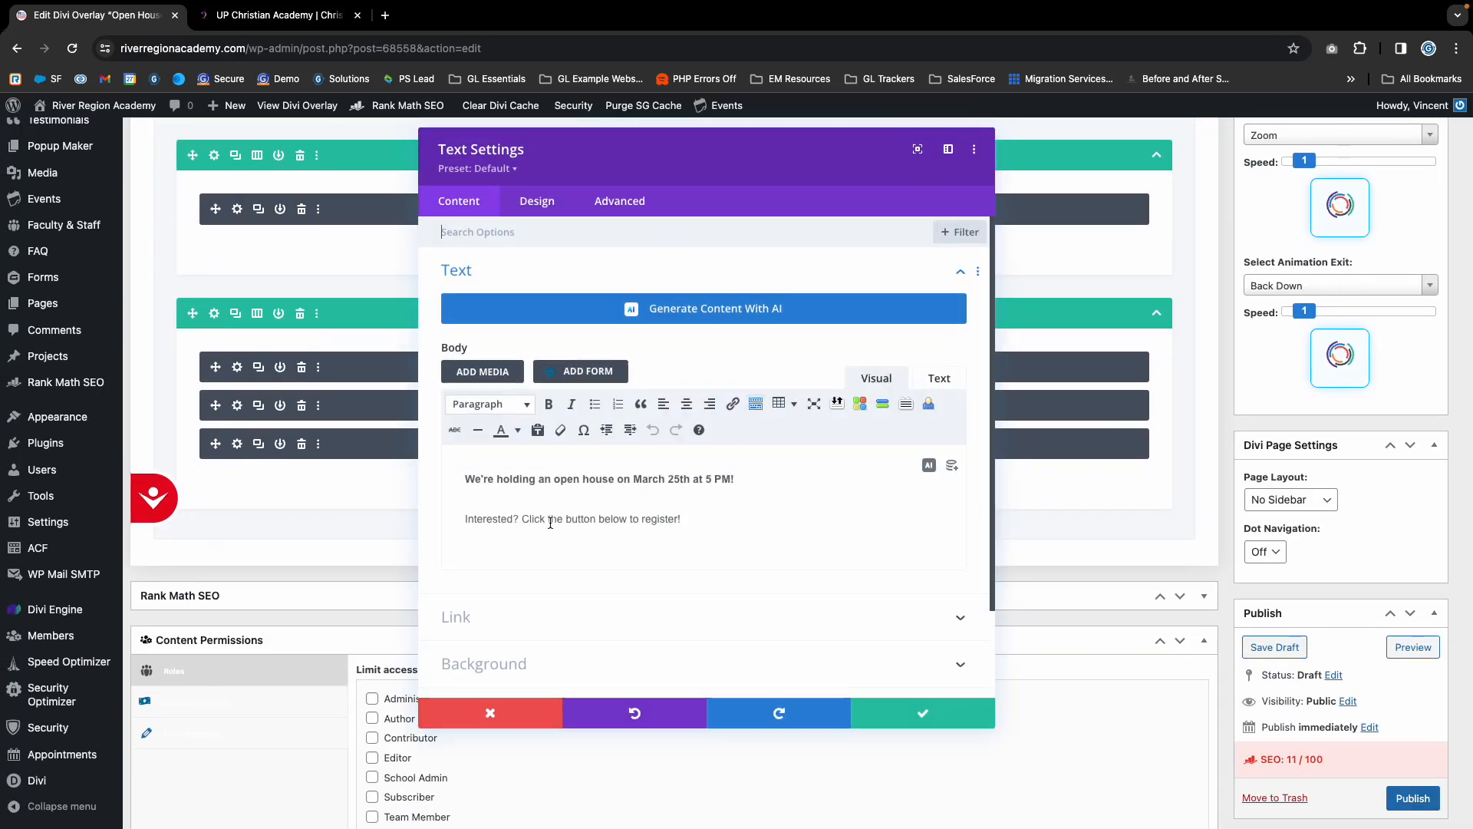
pyautogui.click(935, 620)
# Set the overlay schedule's end date to 03/25/2024 at 5:00 PM.
pyautogui.scroll(-9, 1218, 658)
pyautogui.scroll(-10, 1218, 659)
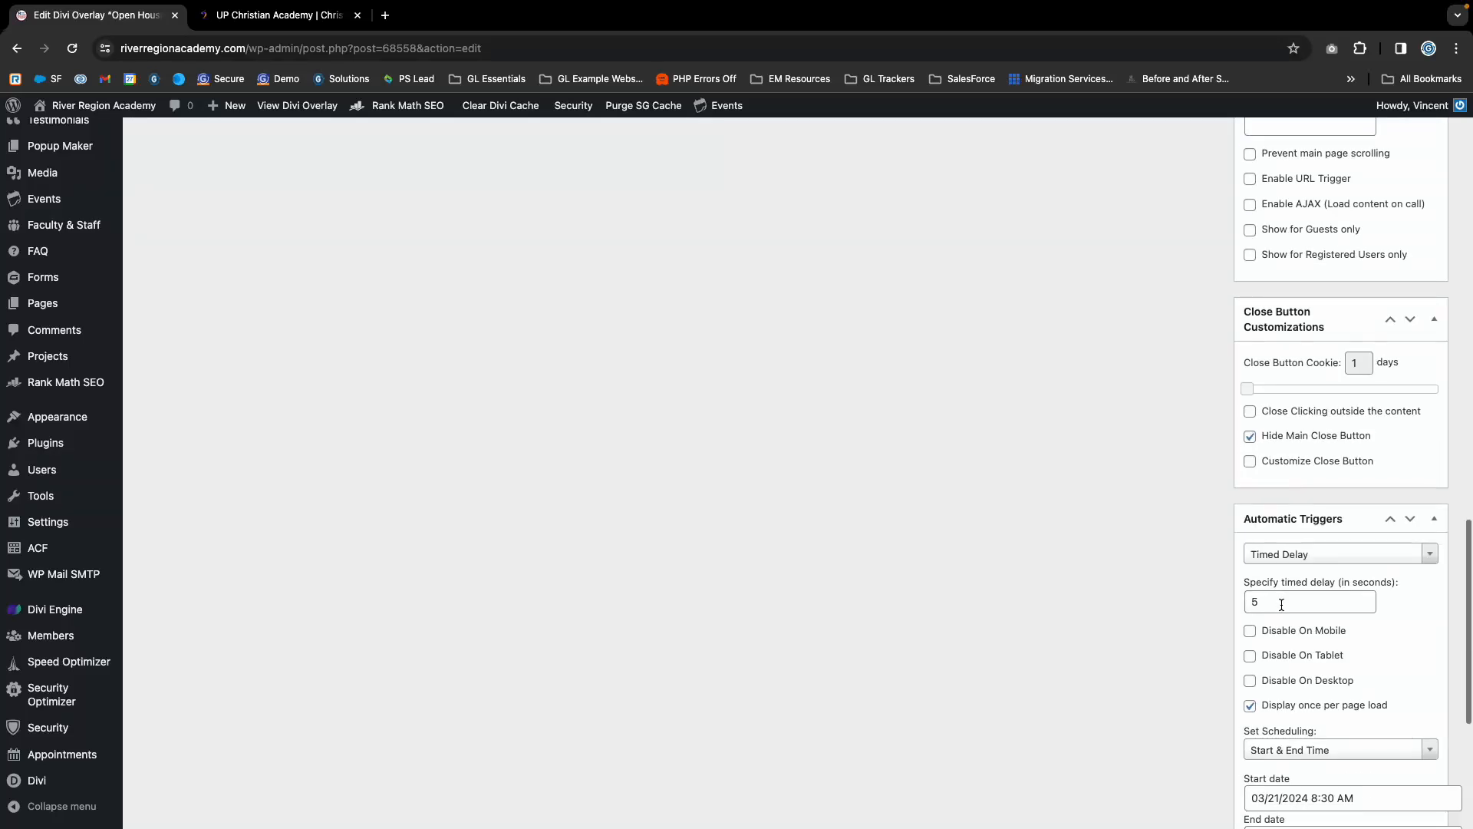
pyautogui.click(1266, 516)
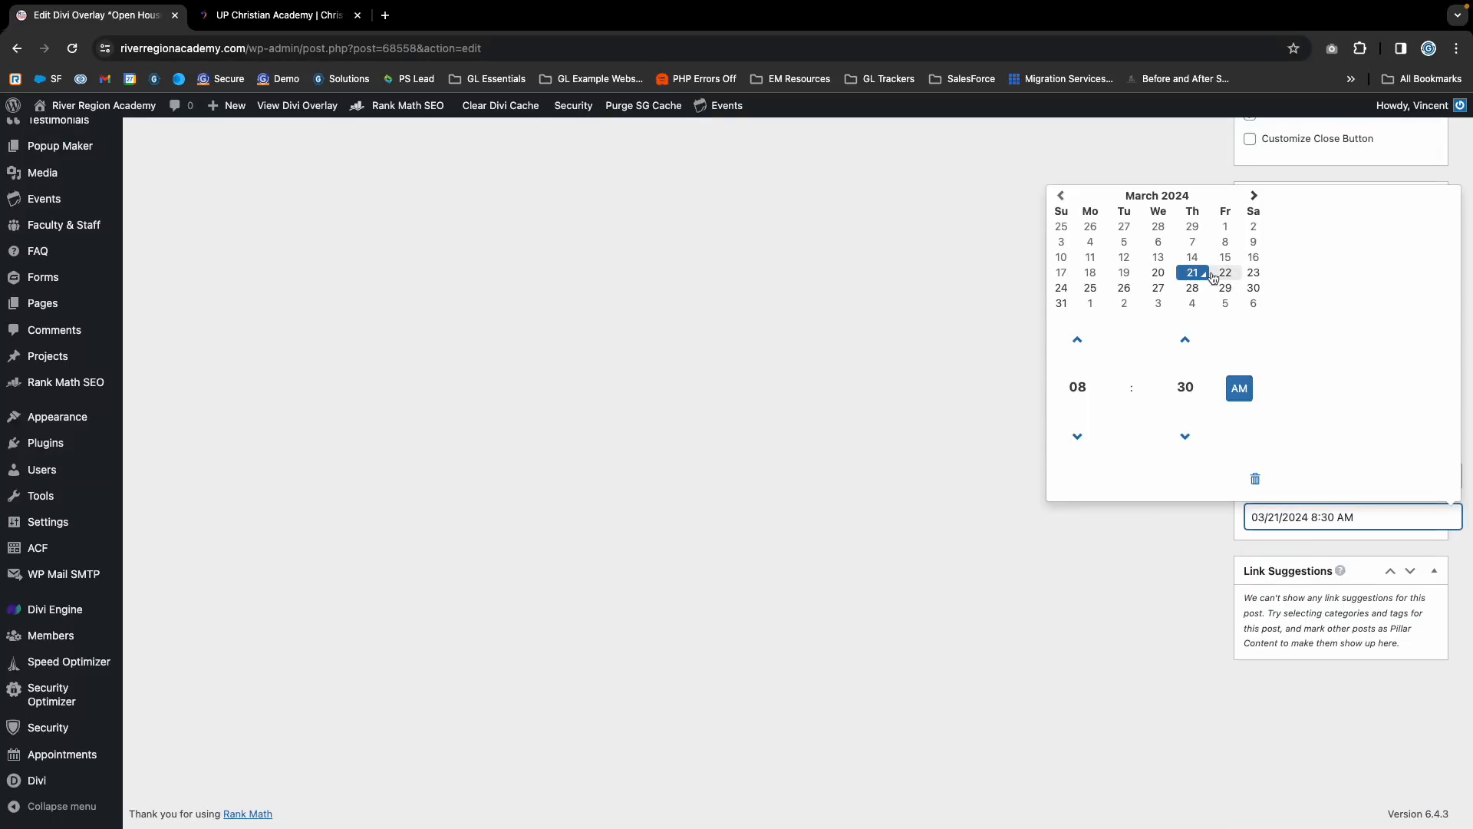
pyautogui.click(1090, 289)
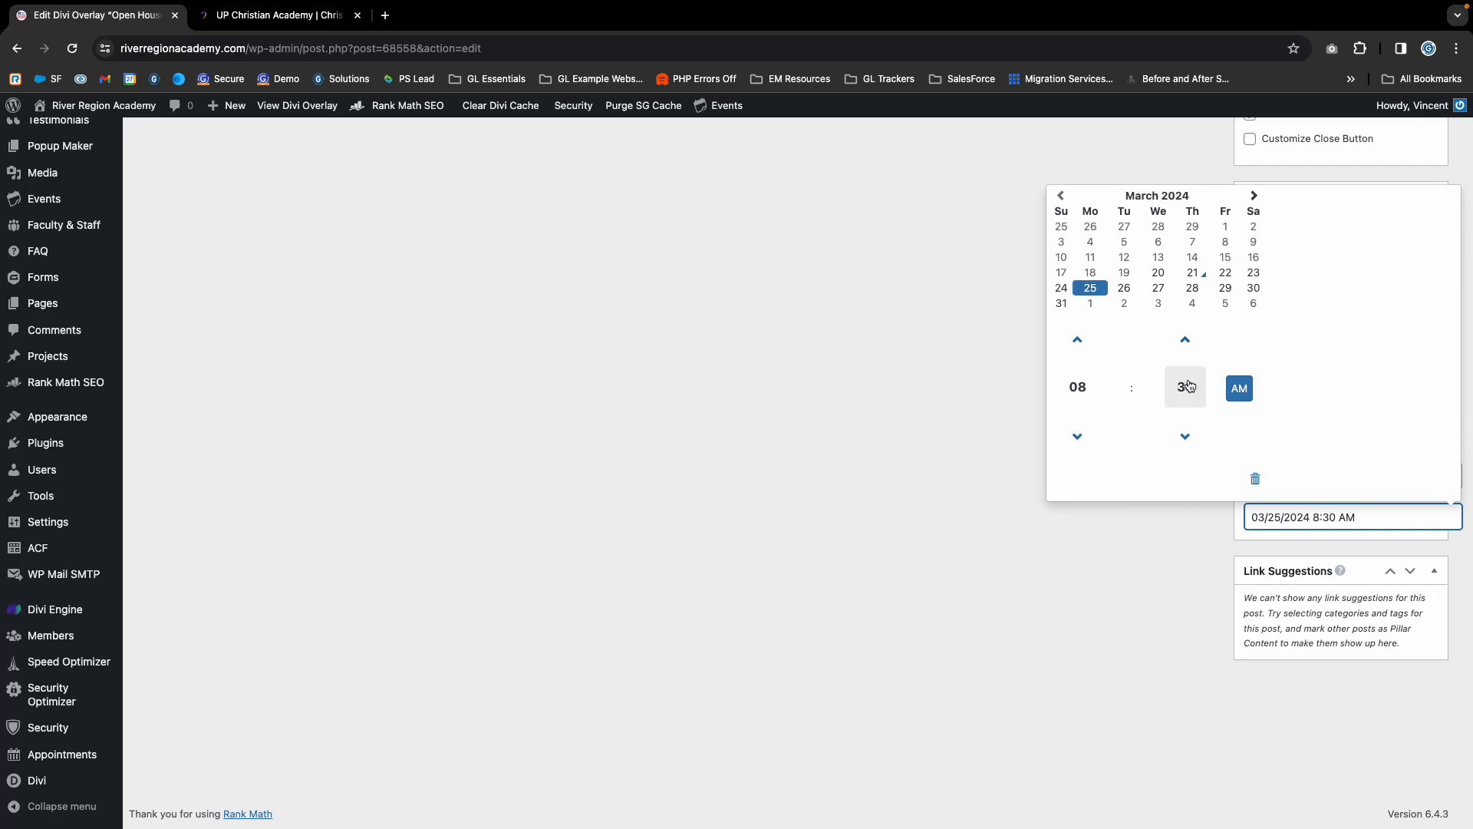
pyautogui.click(1076, 437)
pyautogui.click(1075, 440)
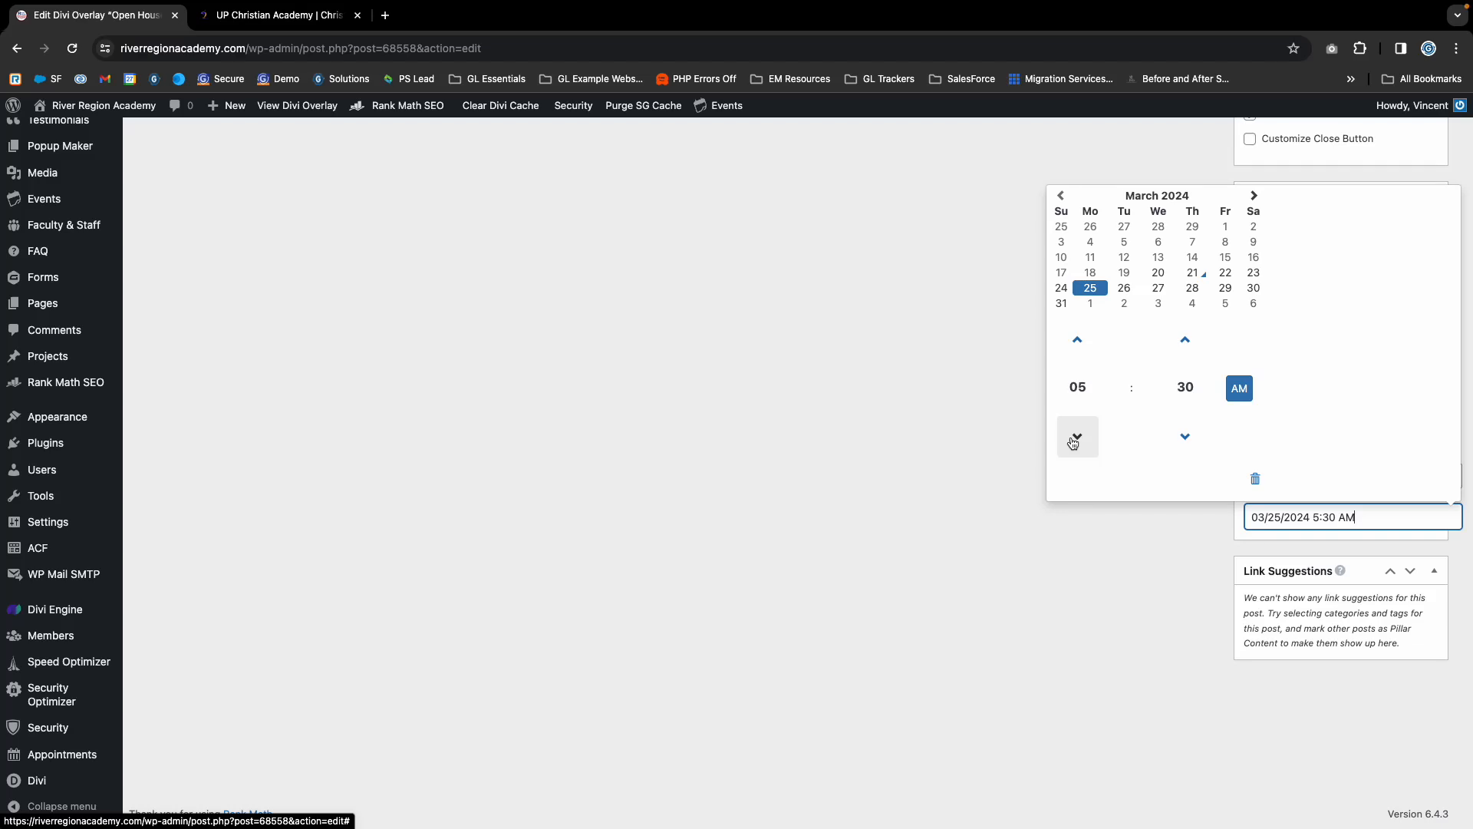
pyautogui.click(1184, 436)
pyautogui.click(1245, 390)
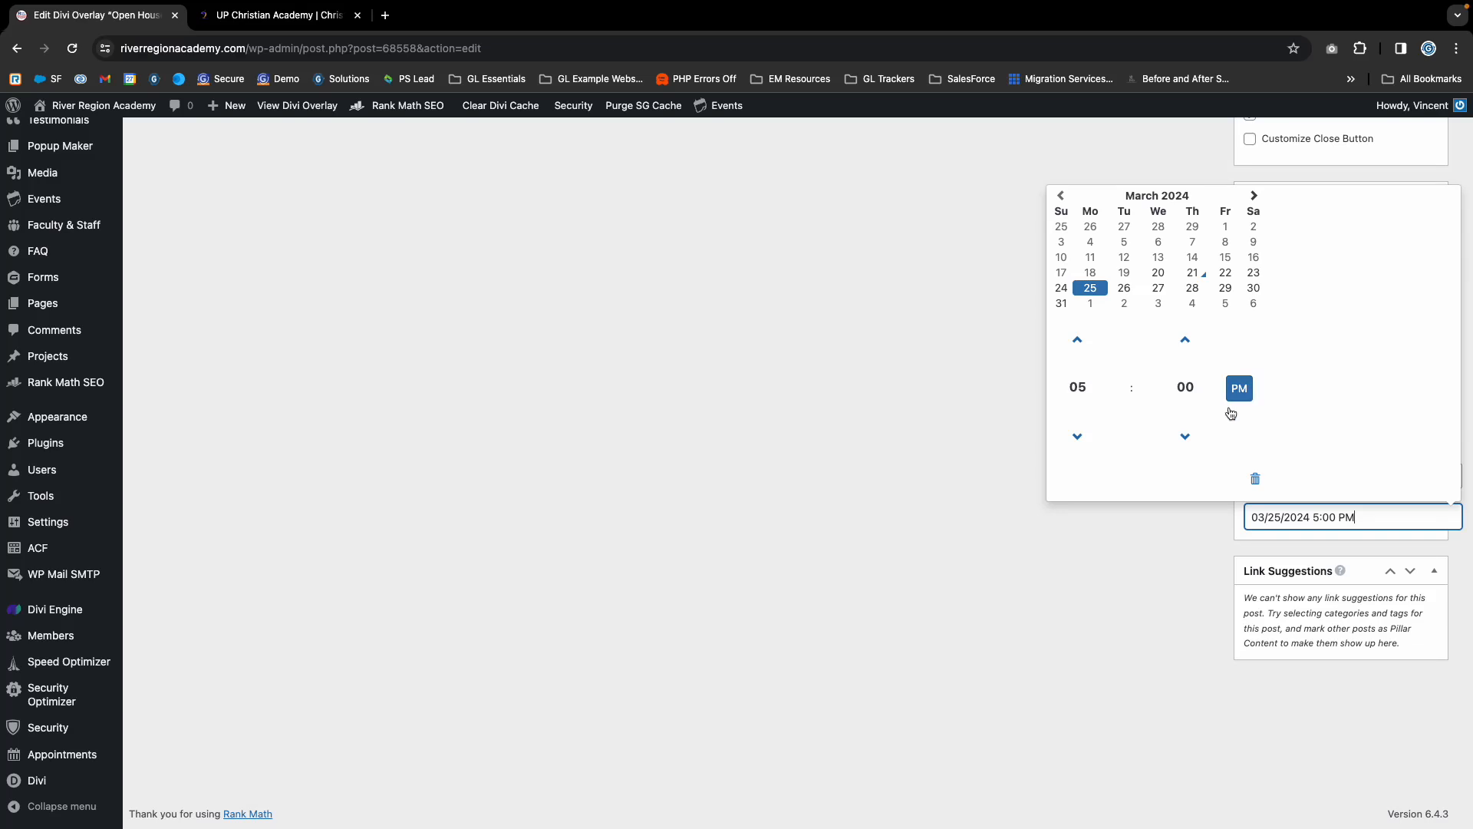
# Move the schedule's end time to 8:00 PM on the same day and close the date picker.
pyautogui.scroll(1, 1135, 388)
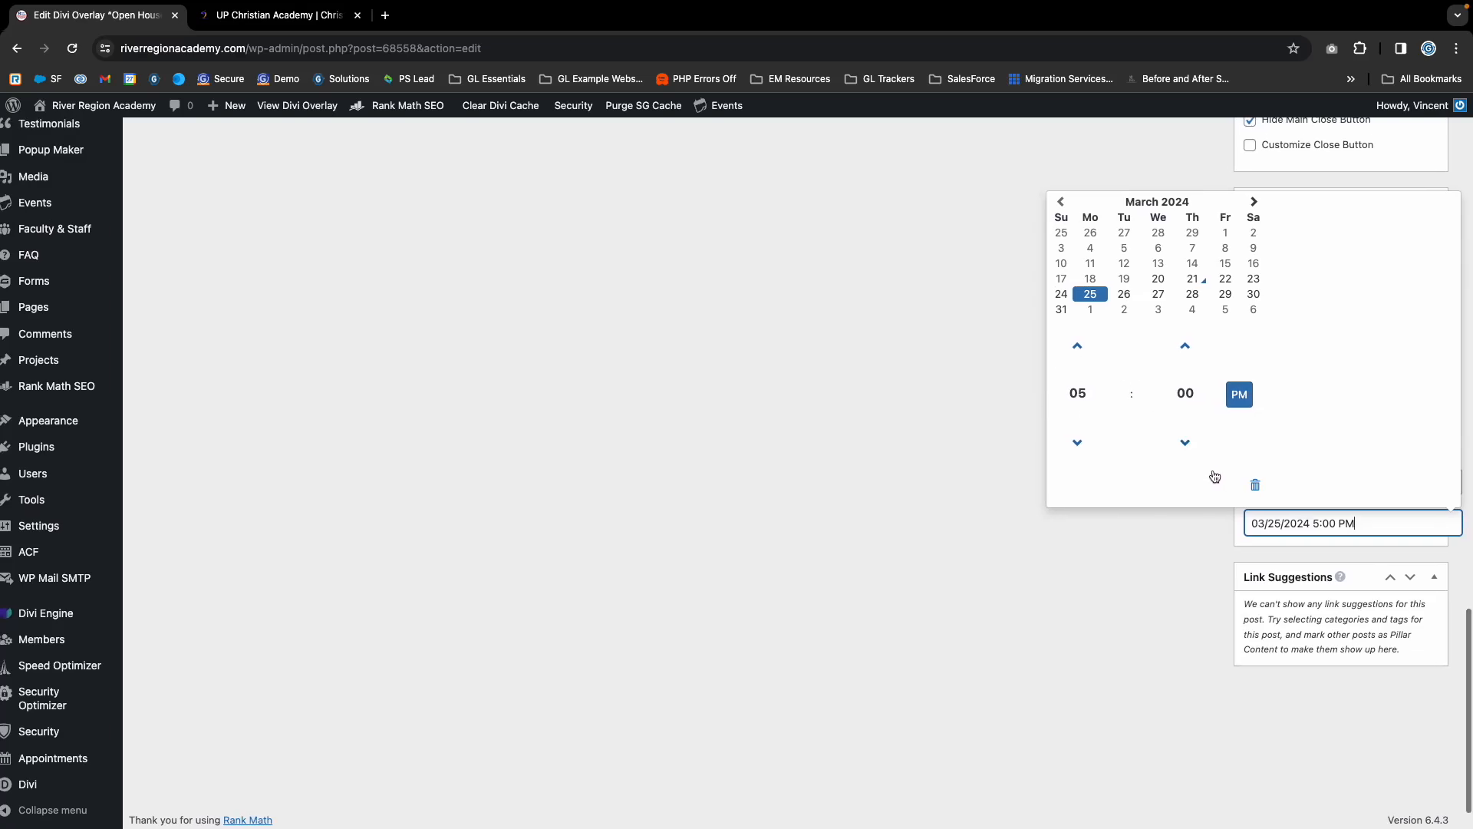
pyautogui.click(1077, 346)
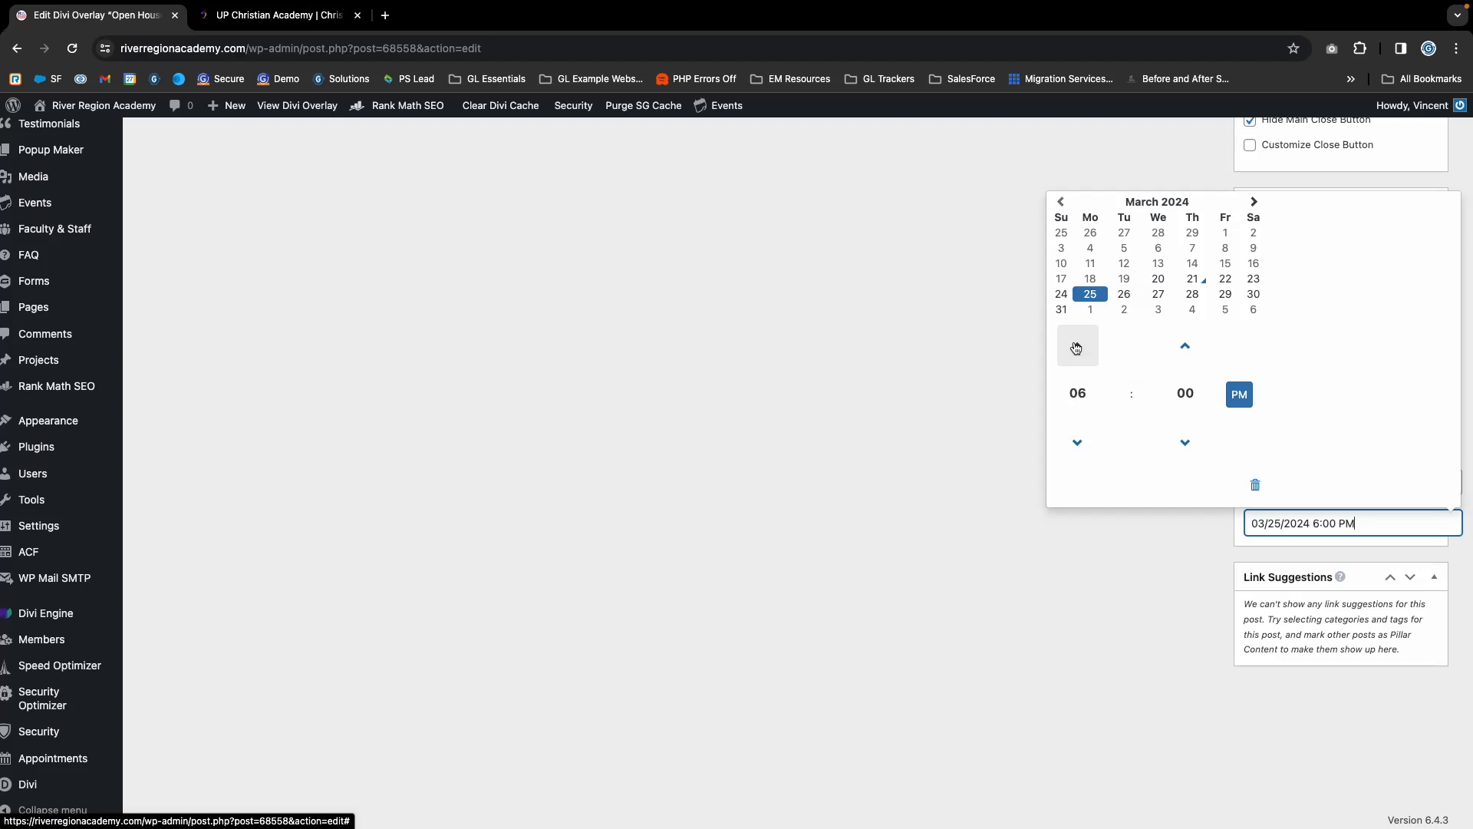
pyautogui.click(1078, 346)
pyautogui.click(1077, 346)
pyautogui.click(975, 477)
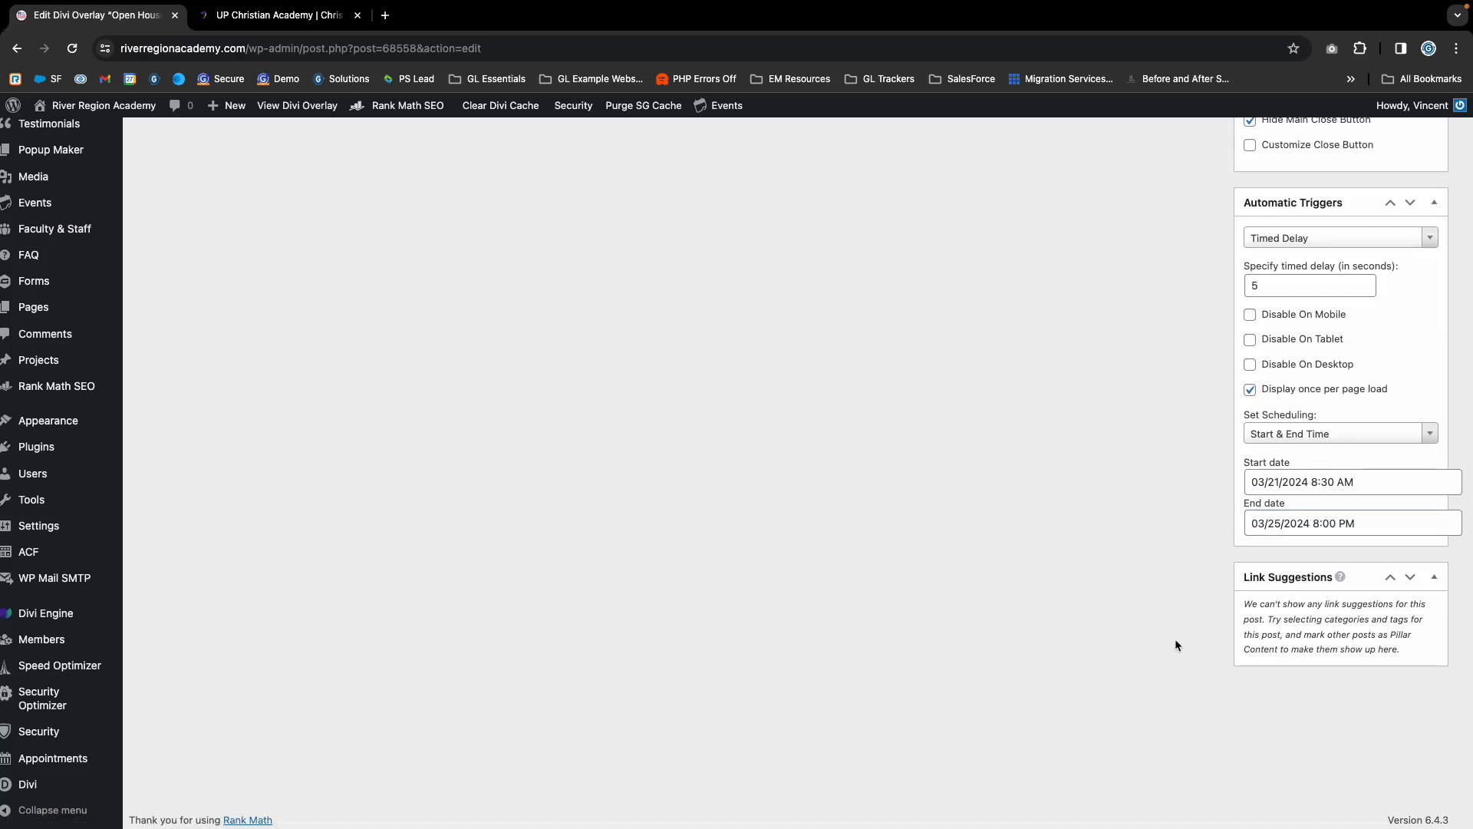
# Review the overlay's layout and background settings, and switch to the UP Christian Academy site to view its enrollment pop-up as an example.
pyautogui.scroll(20, 1171, 644)
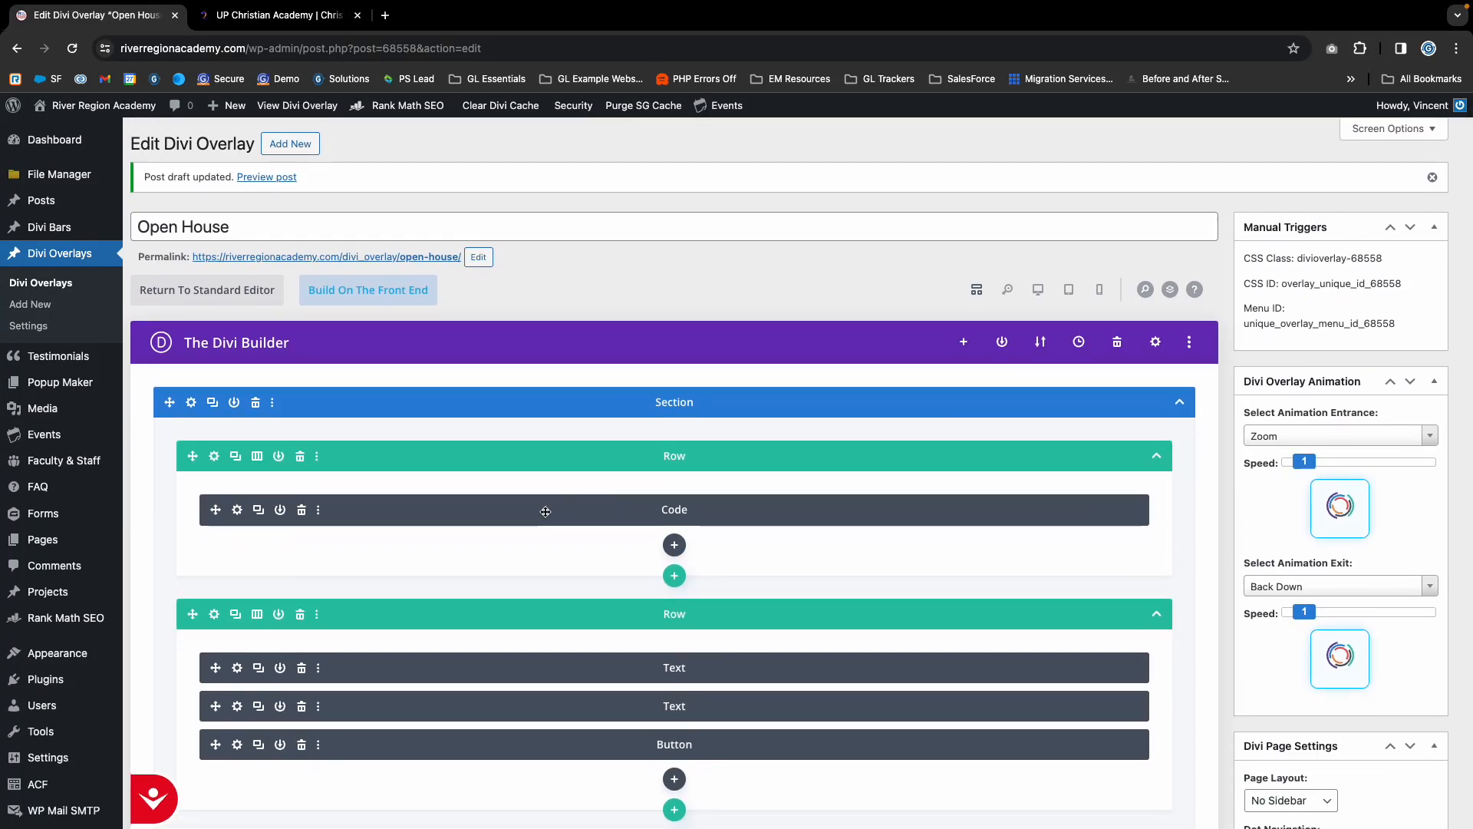
pyautogui.scroll(-6, 1304, 530)
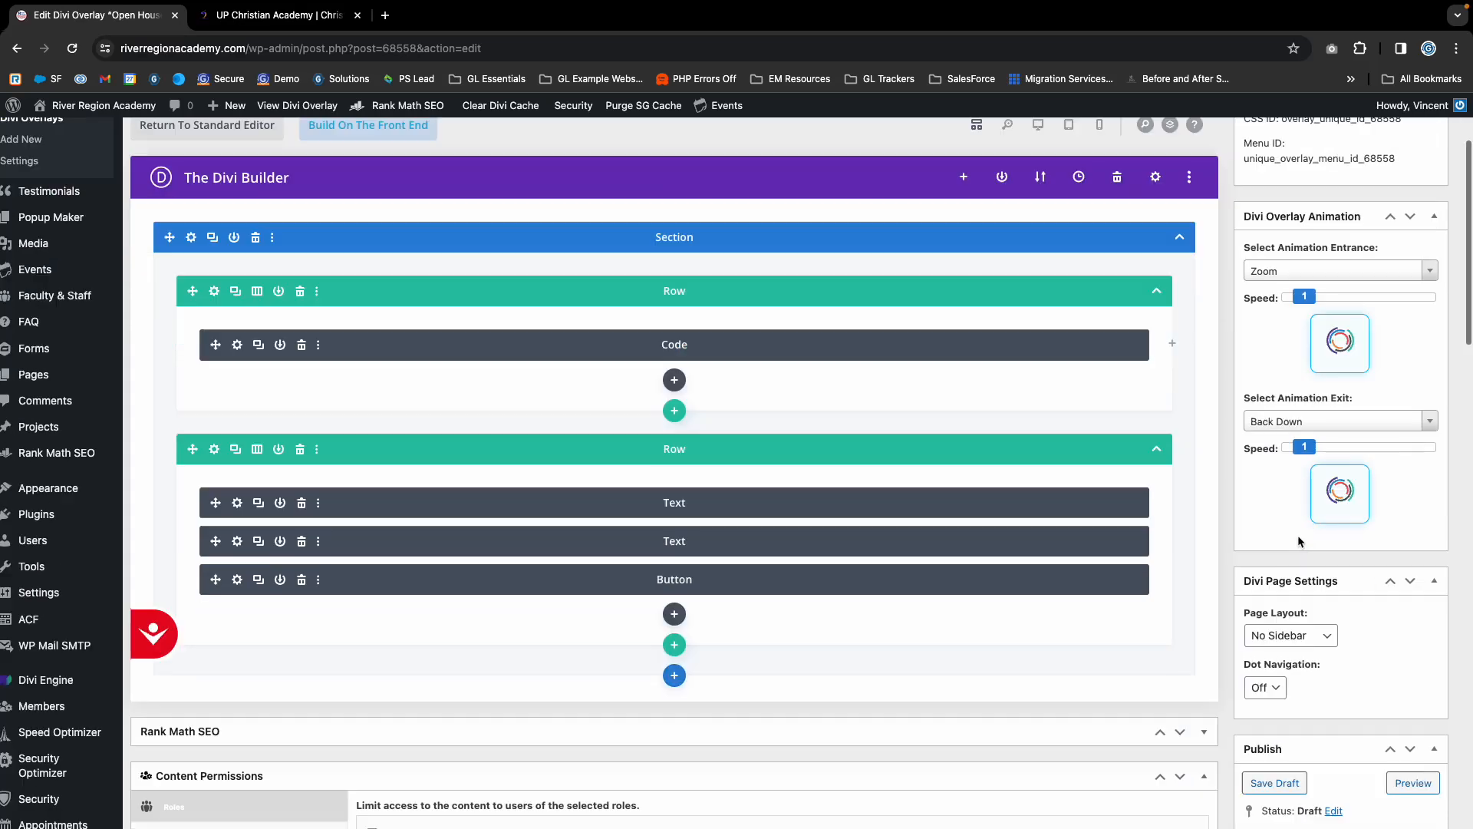
pyautogui.scroll(-3, 1207, 627)
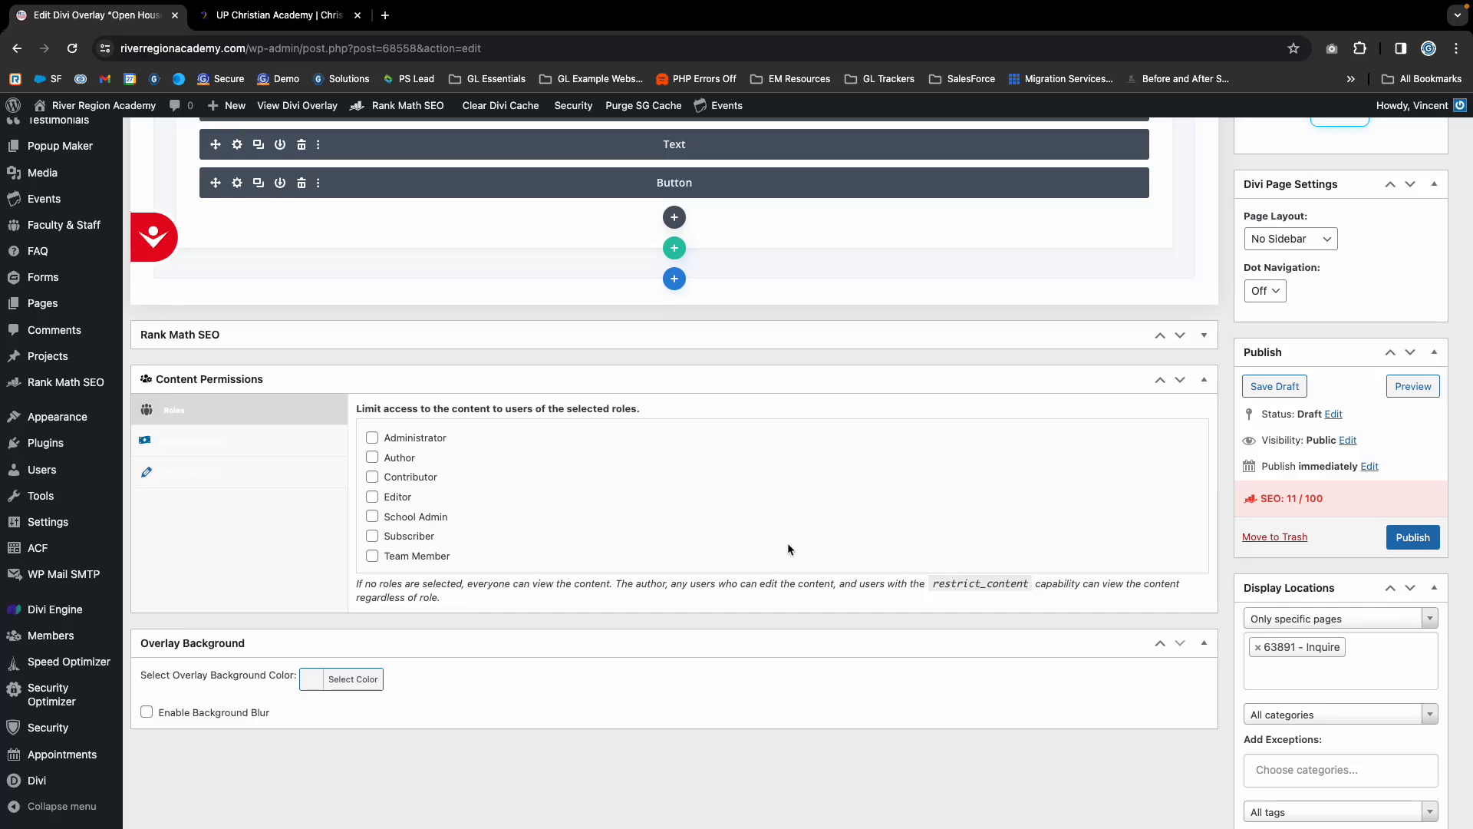
pyautogui.scroll(12, 1063, 585)
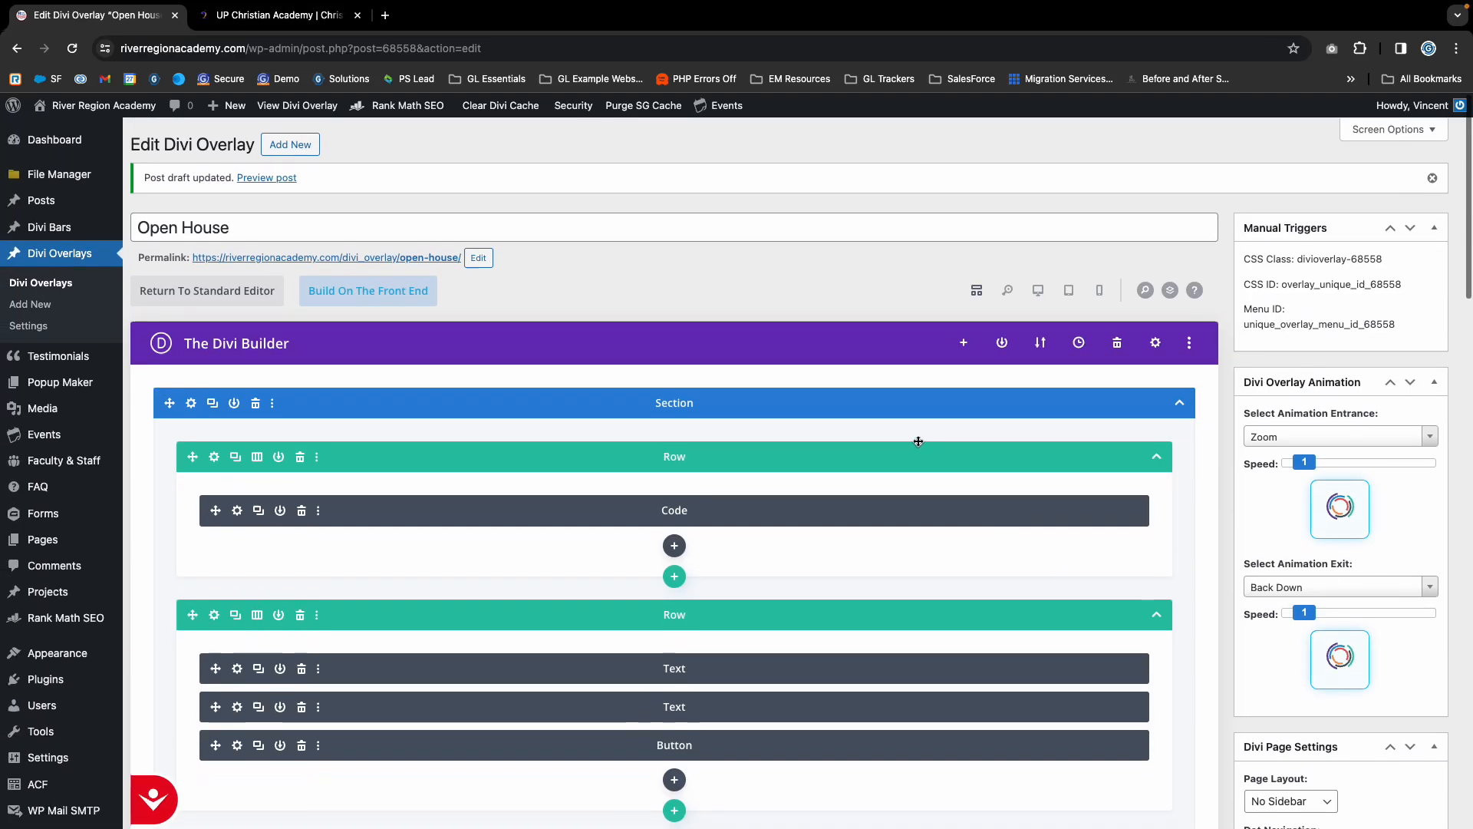
pyautogui.scroll(-5, 958, 480)
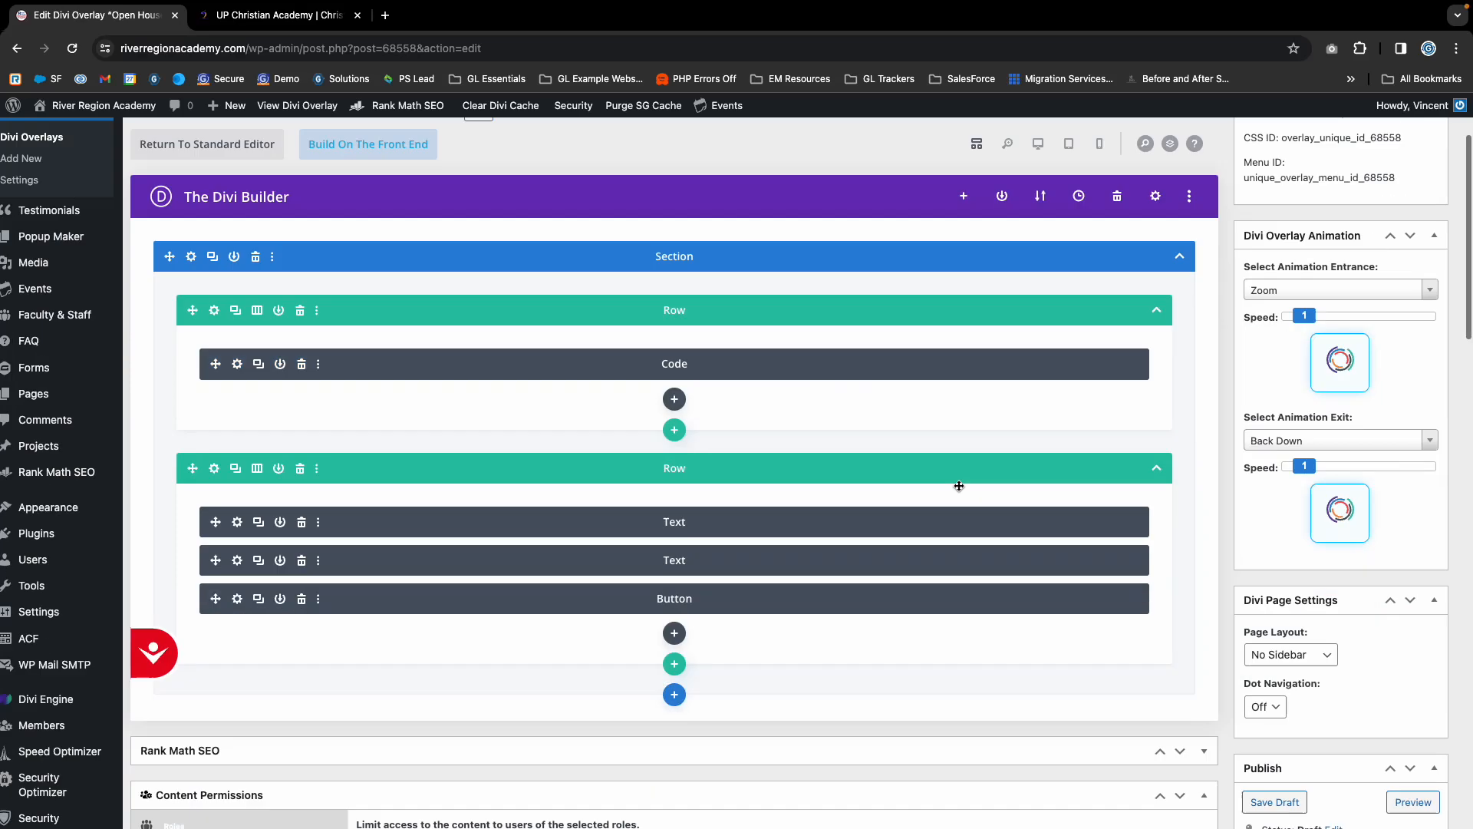
pyautogui.scroll(-8, 1074, 492)
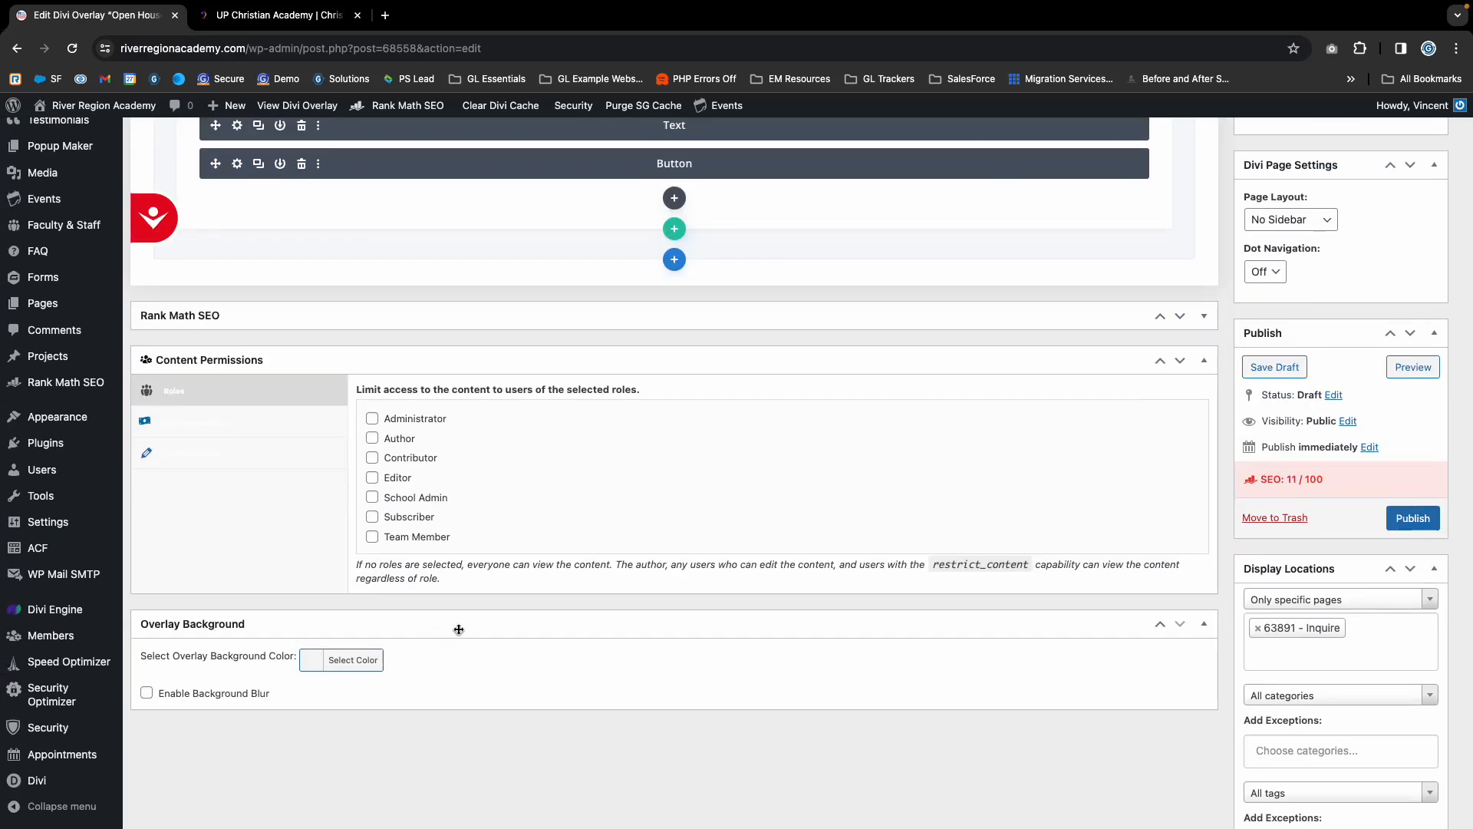
pyautogui.scroll(-4, 406, 739)
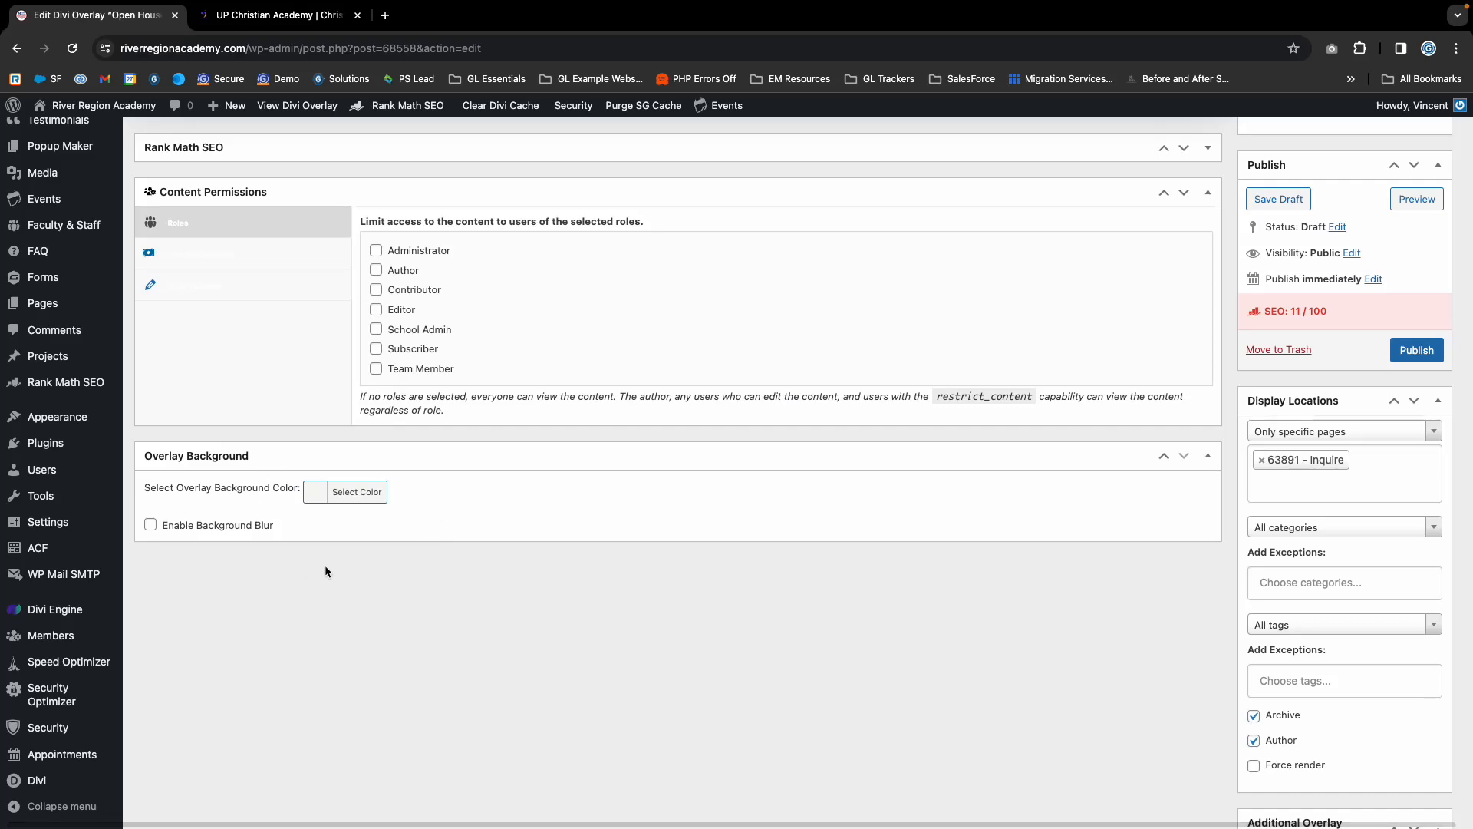
pyautogui.click(280, 15)
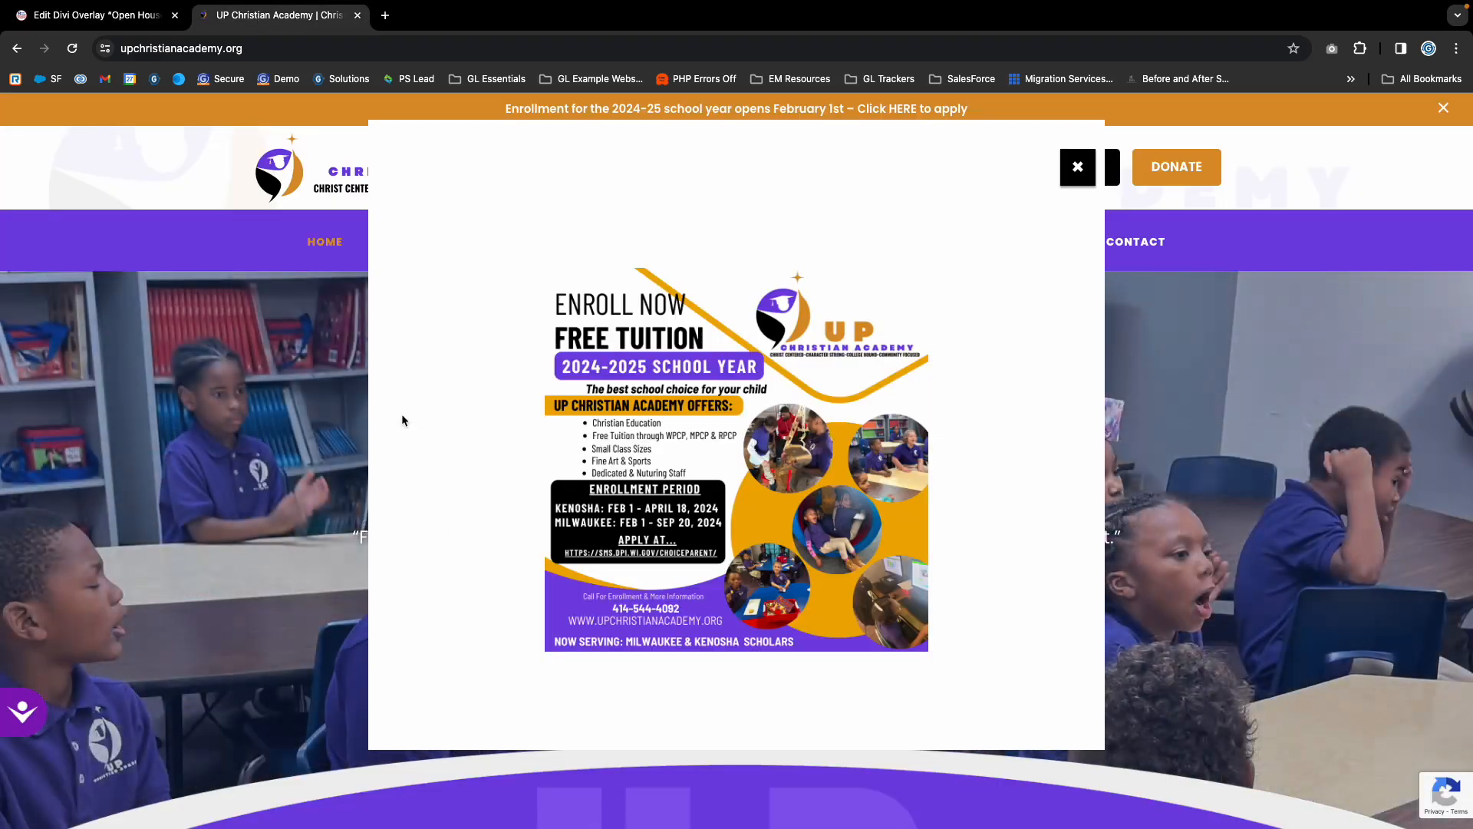